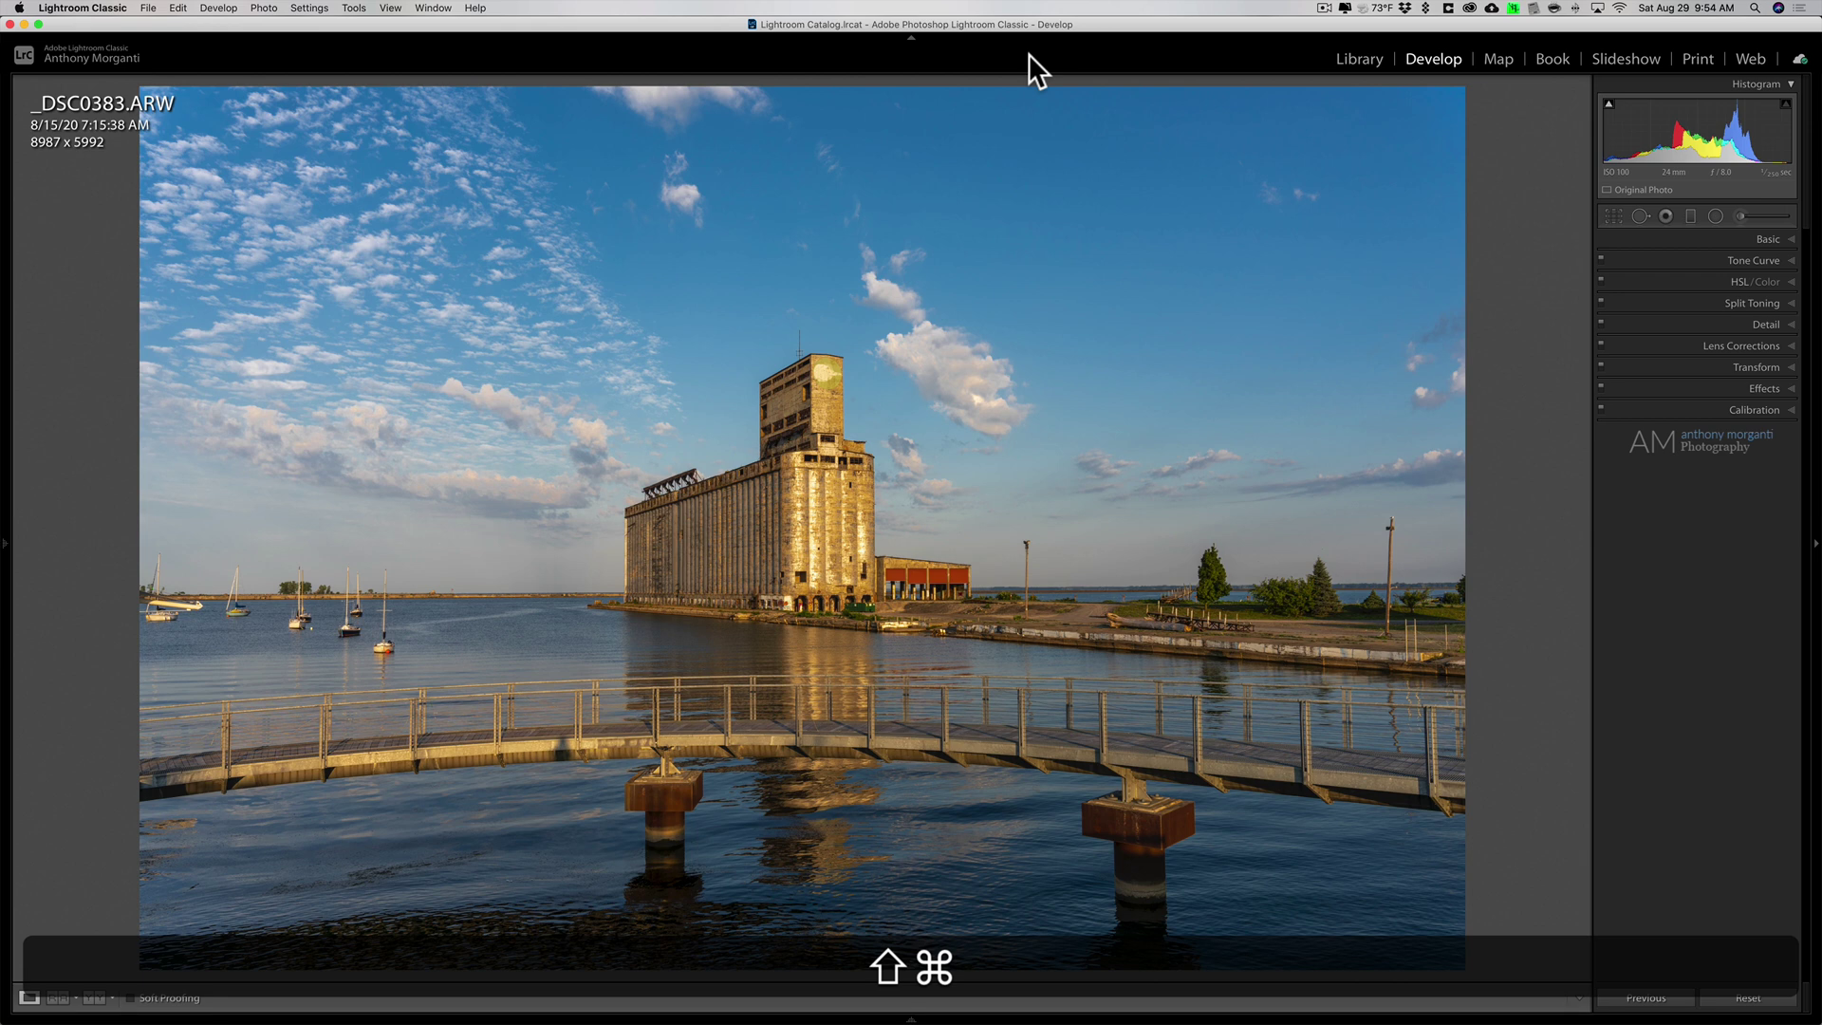
- Open Export One File for the waterfront photo with Shift+Cmd+E and maximize the dialog
key("shift+super+e")
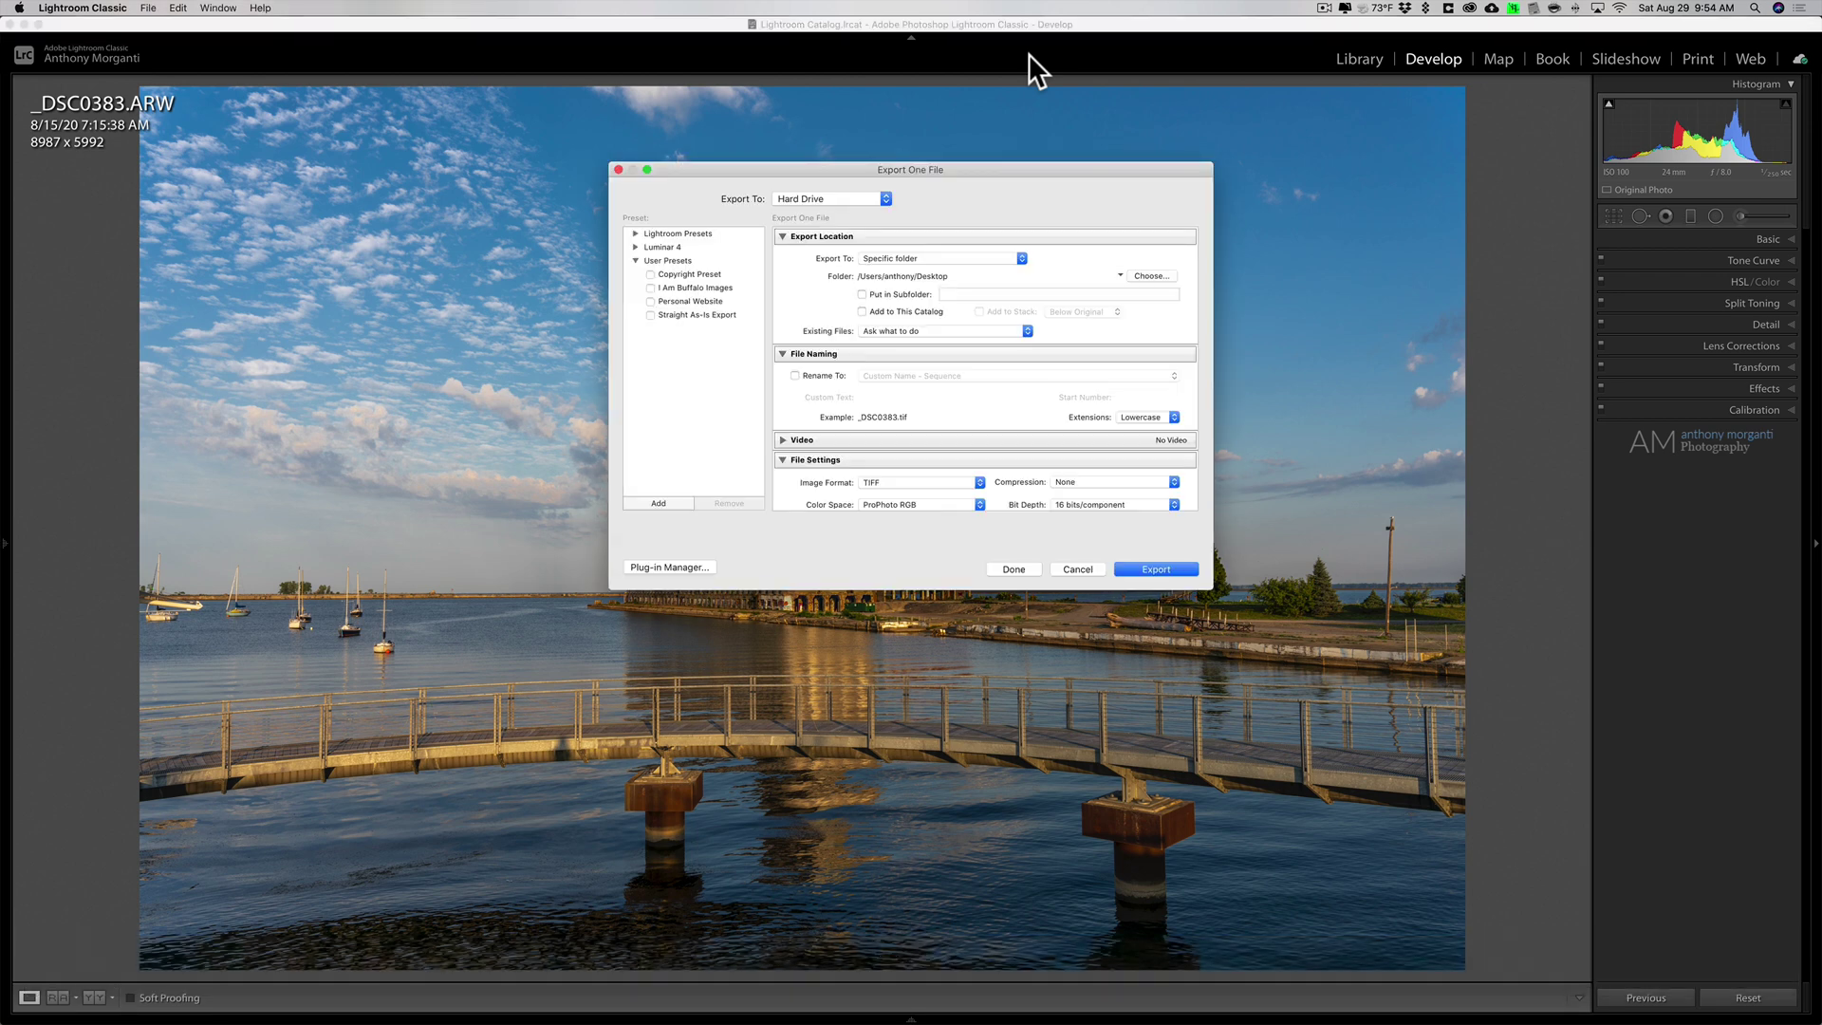
left_click(647, 168)
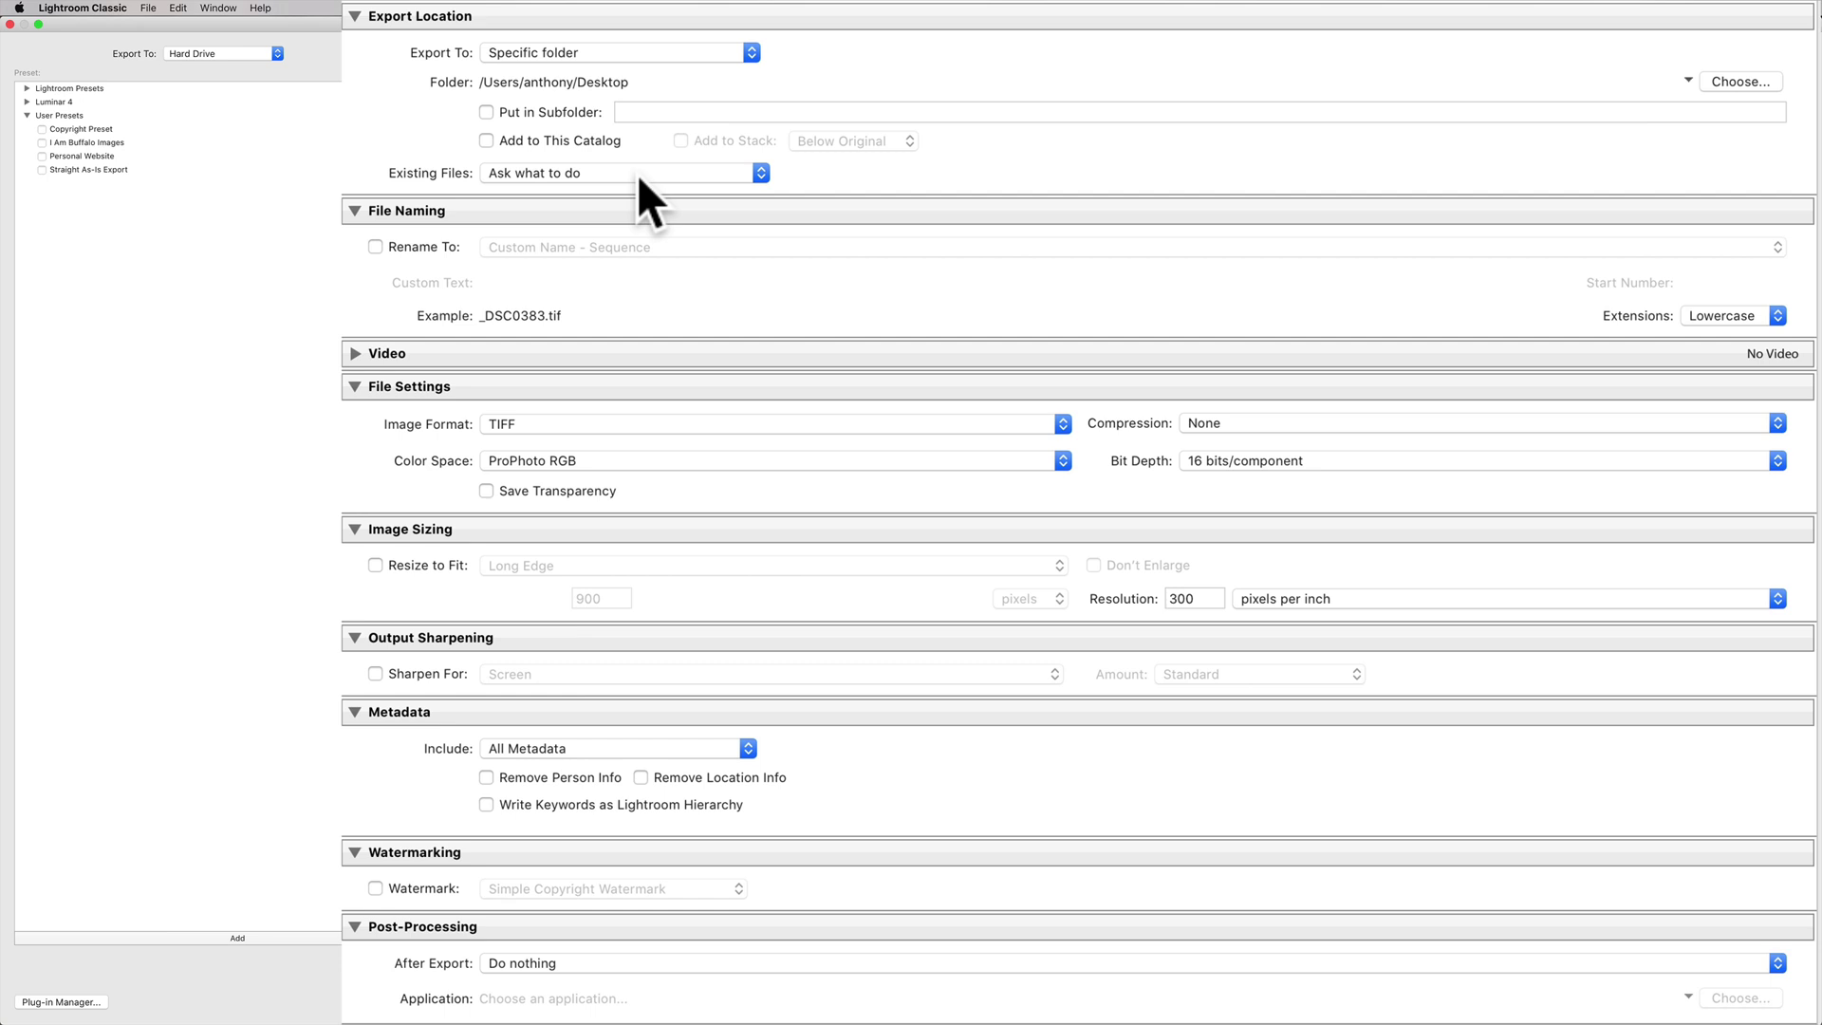
- Enable Custom Name - Sequence renaming and delete the old 'Lighthouse' custom text
left_click(373, 244)
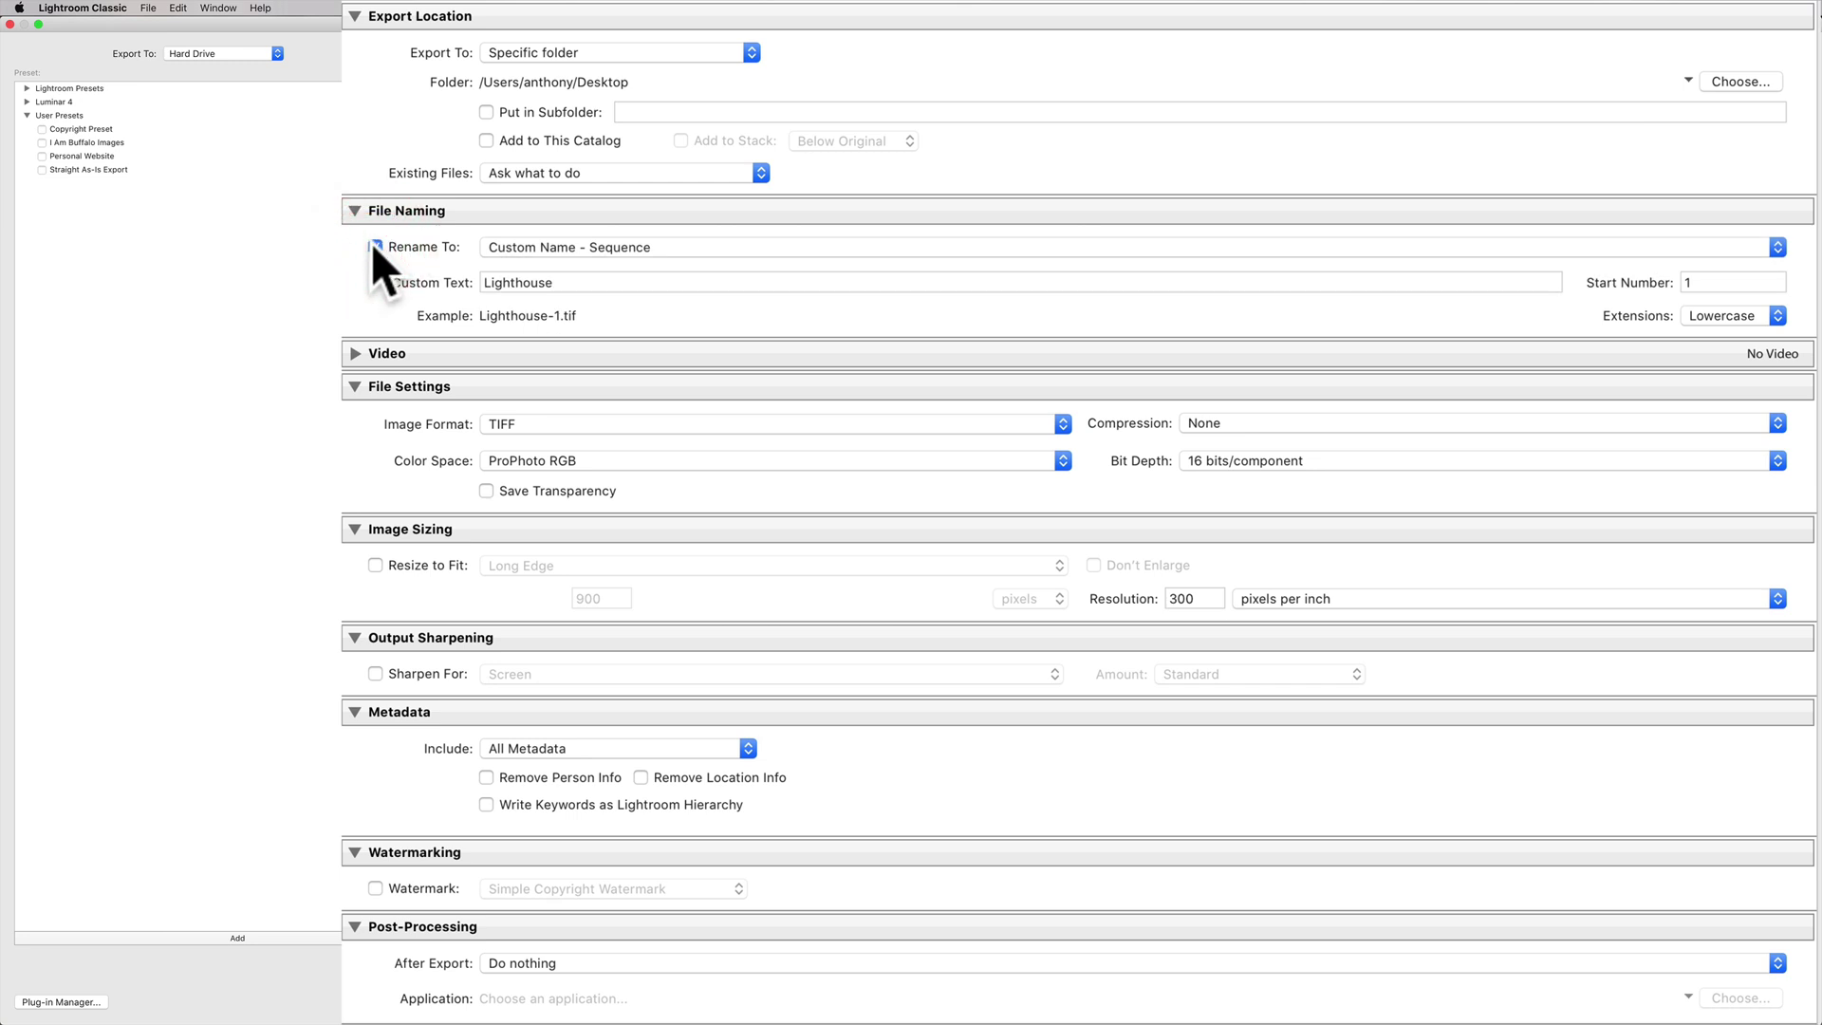
left_click(598, 283)
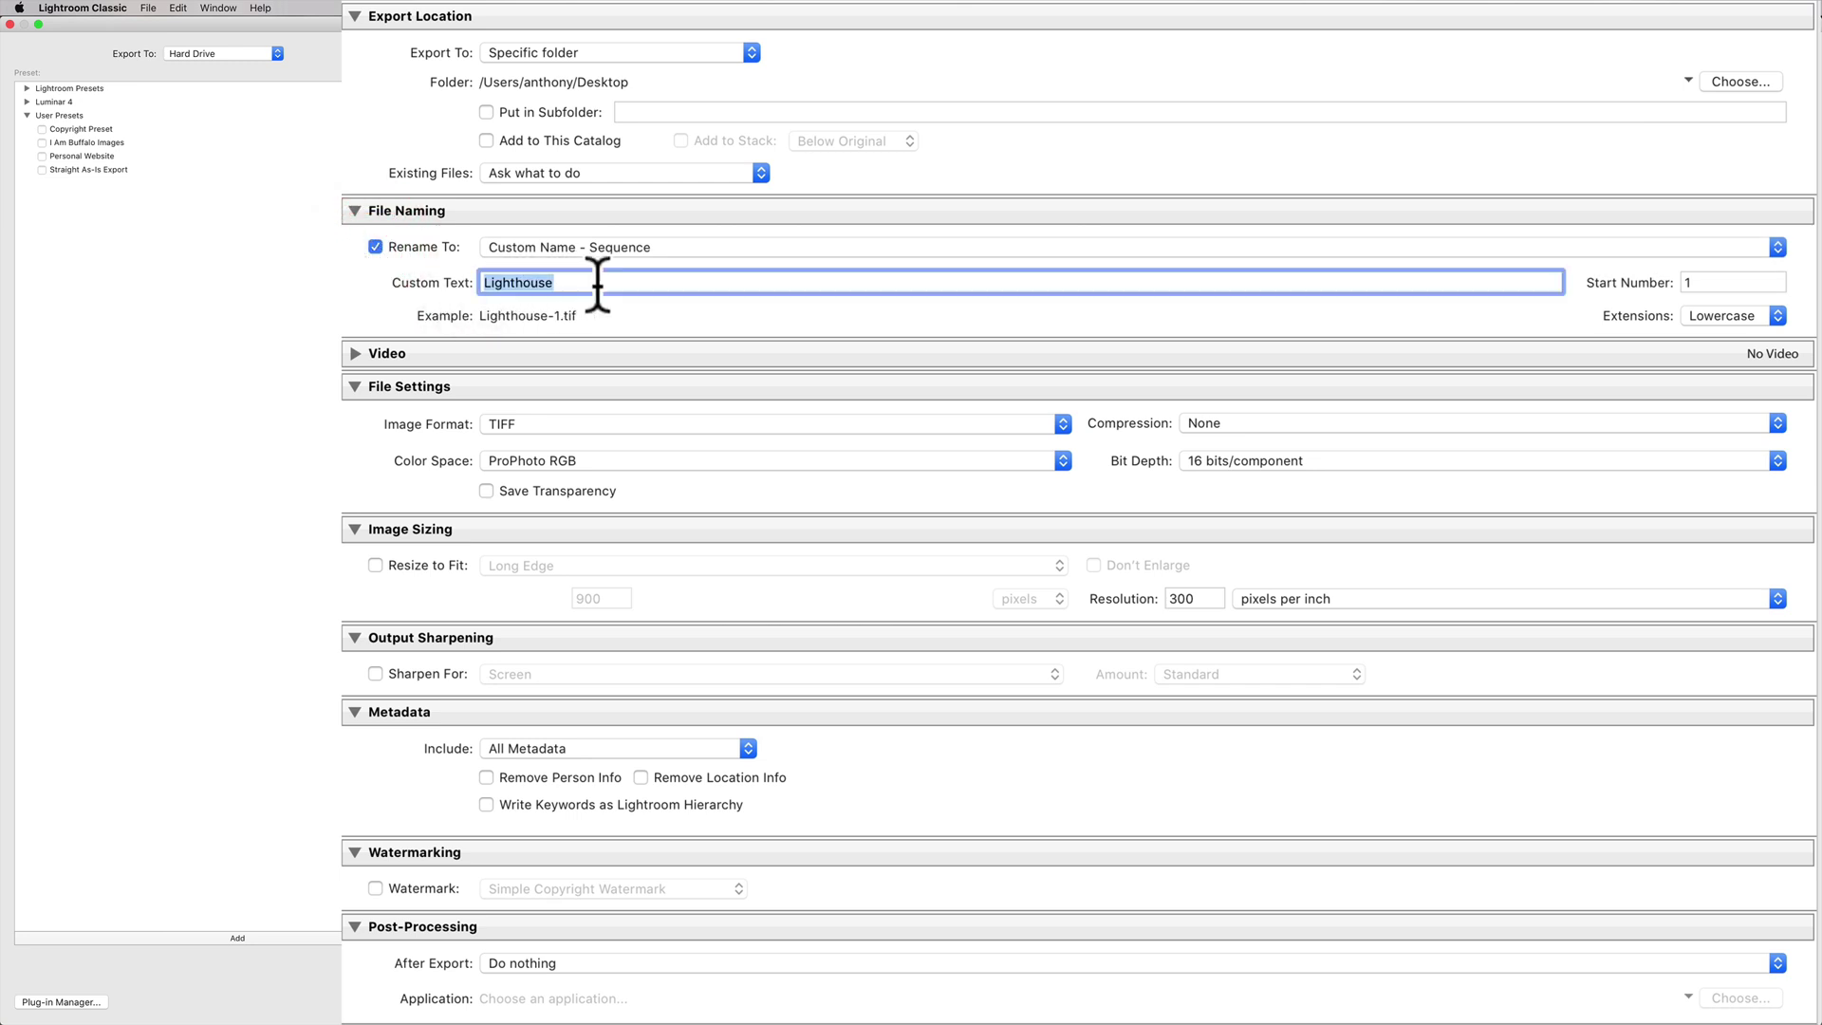
left_click(425, 278)
key("BackSpace")
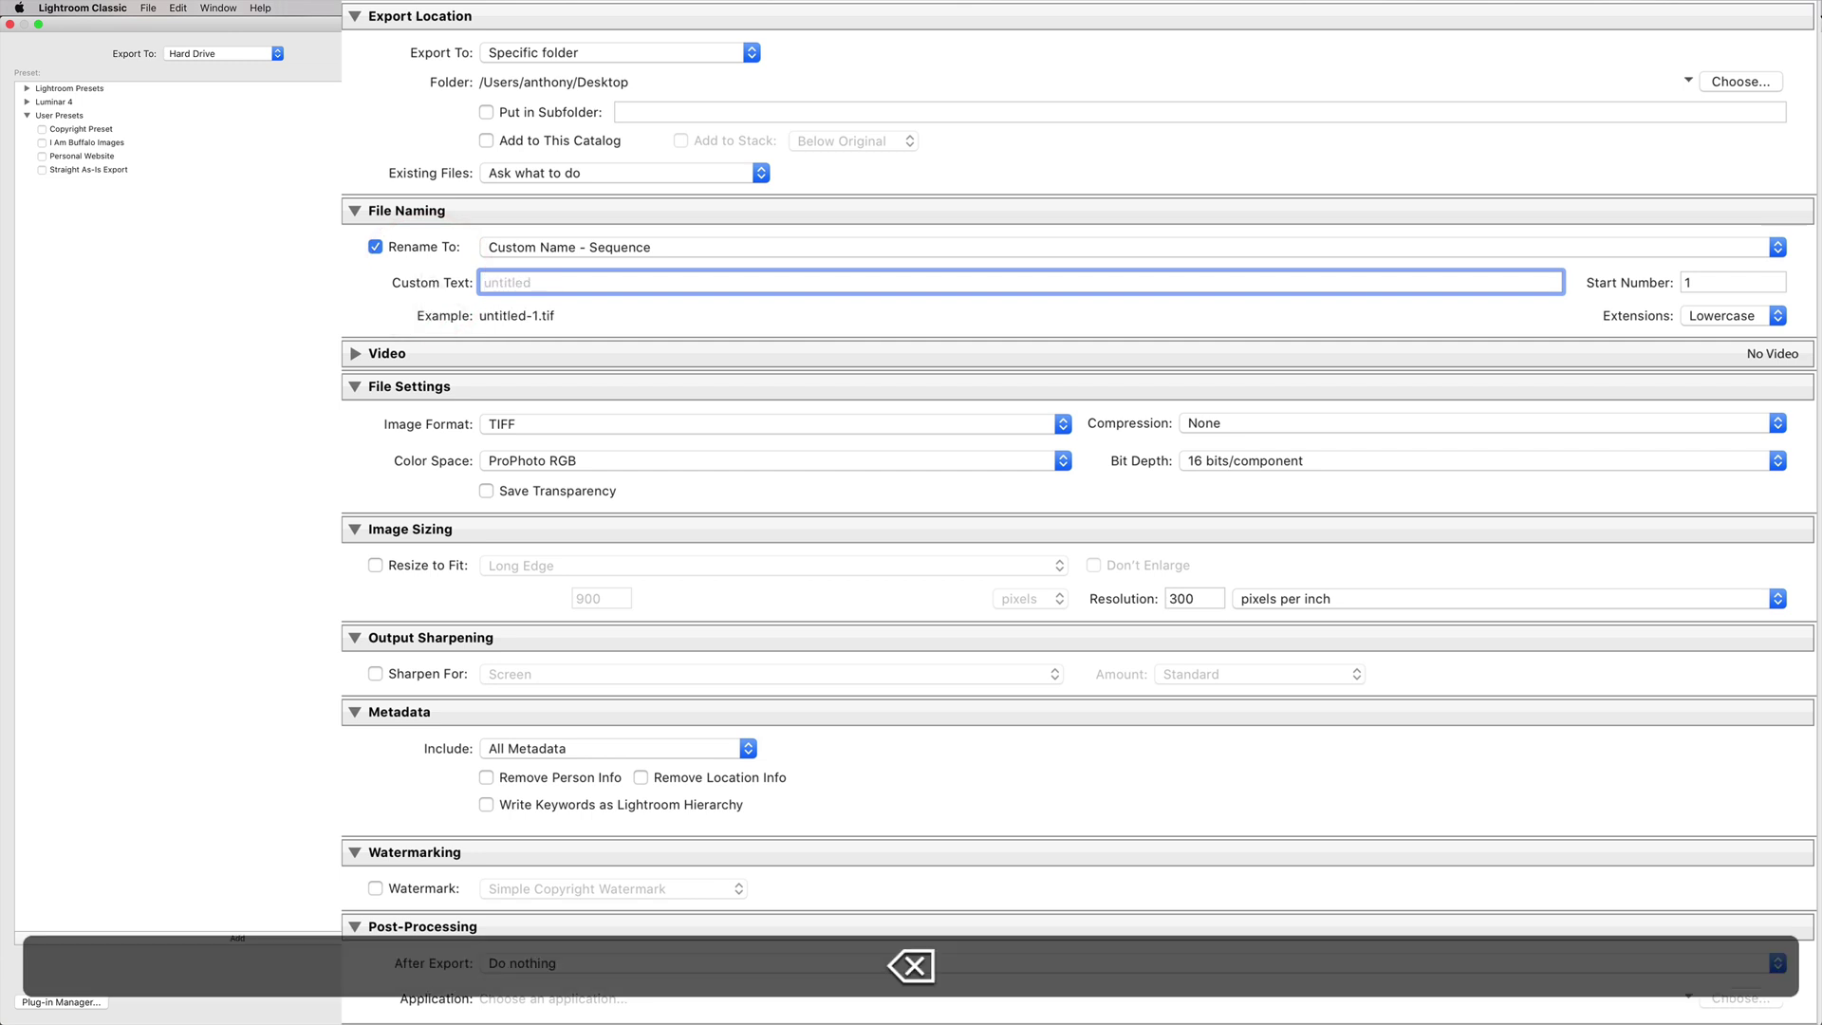
left_click(395, 279)
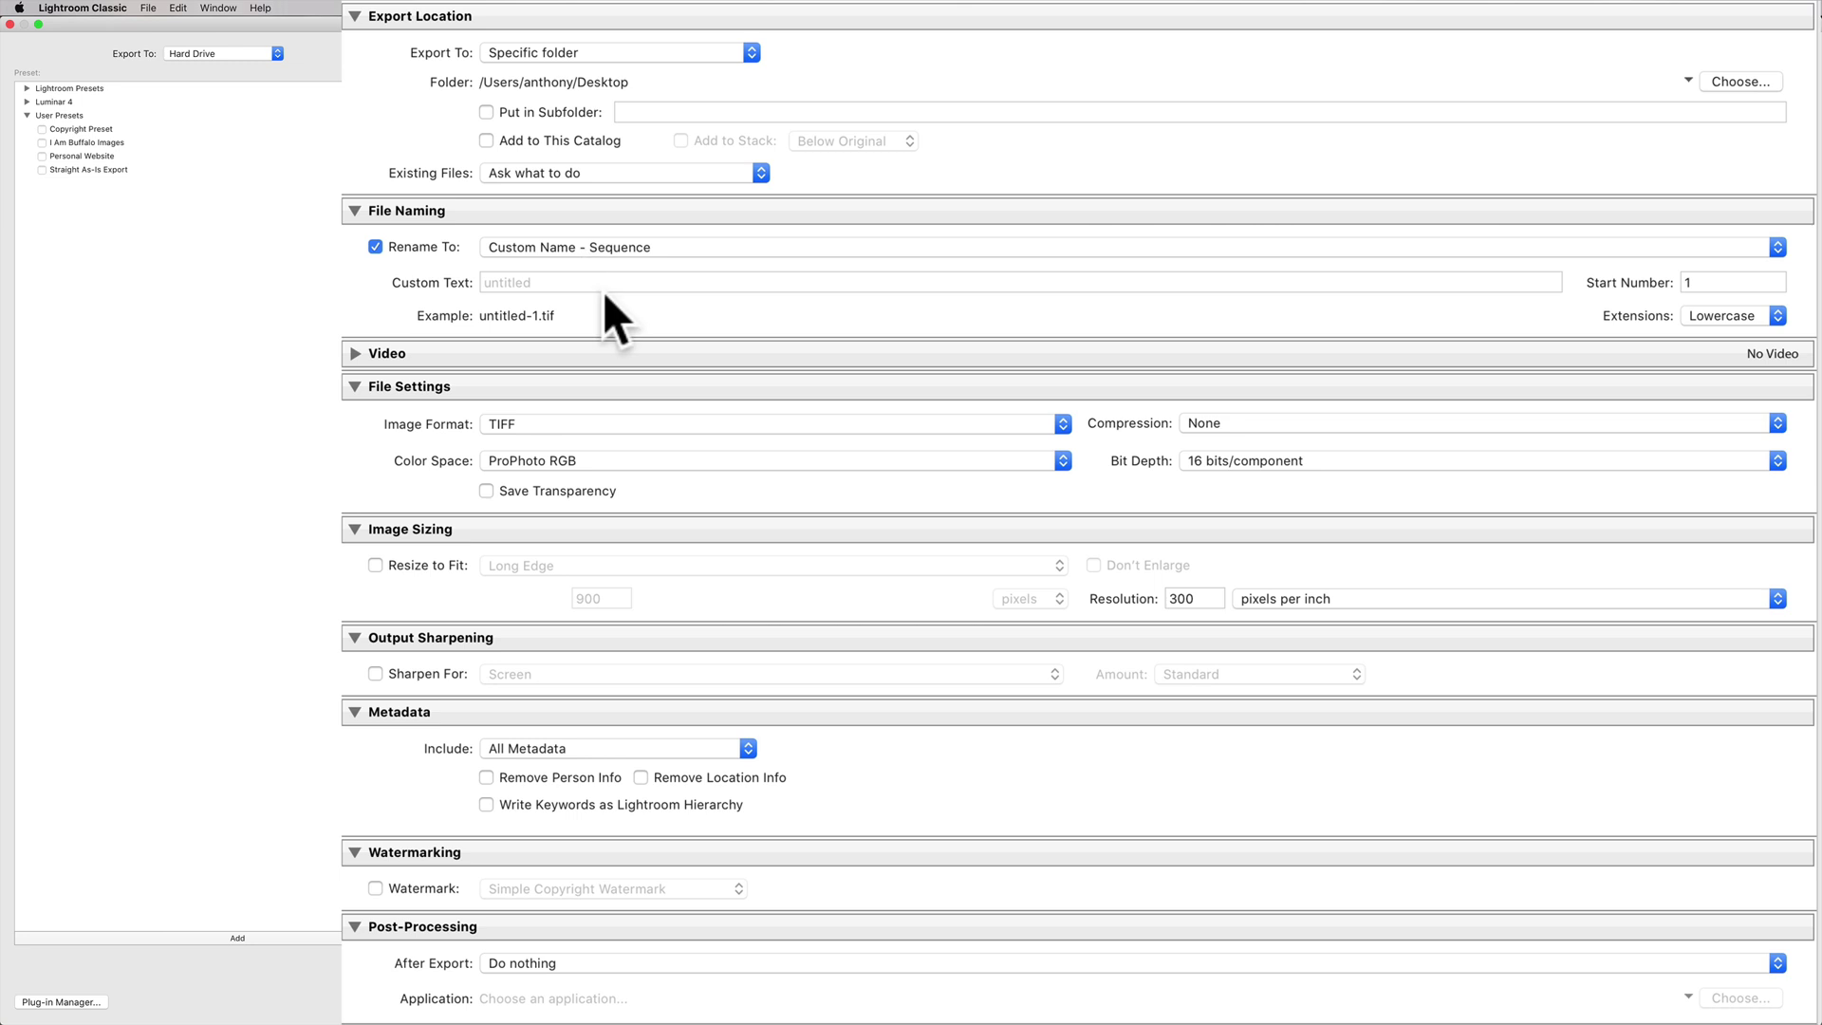
- Switch the export format to JPEG and resize to fit a 1080-pixel long edge
left_click(737, 421)
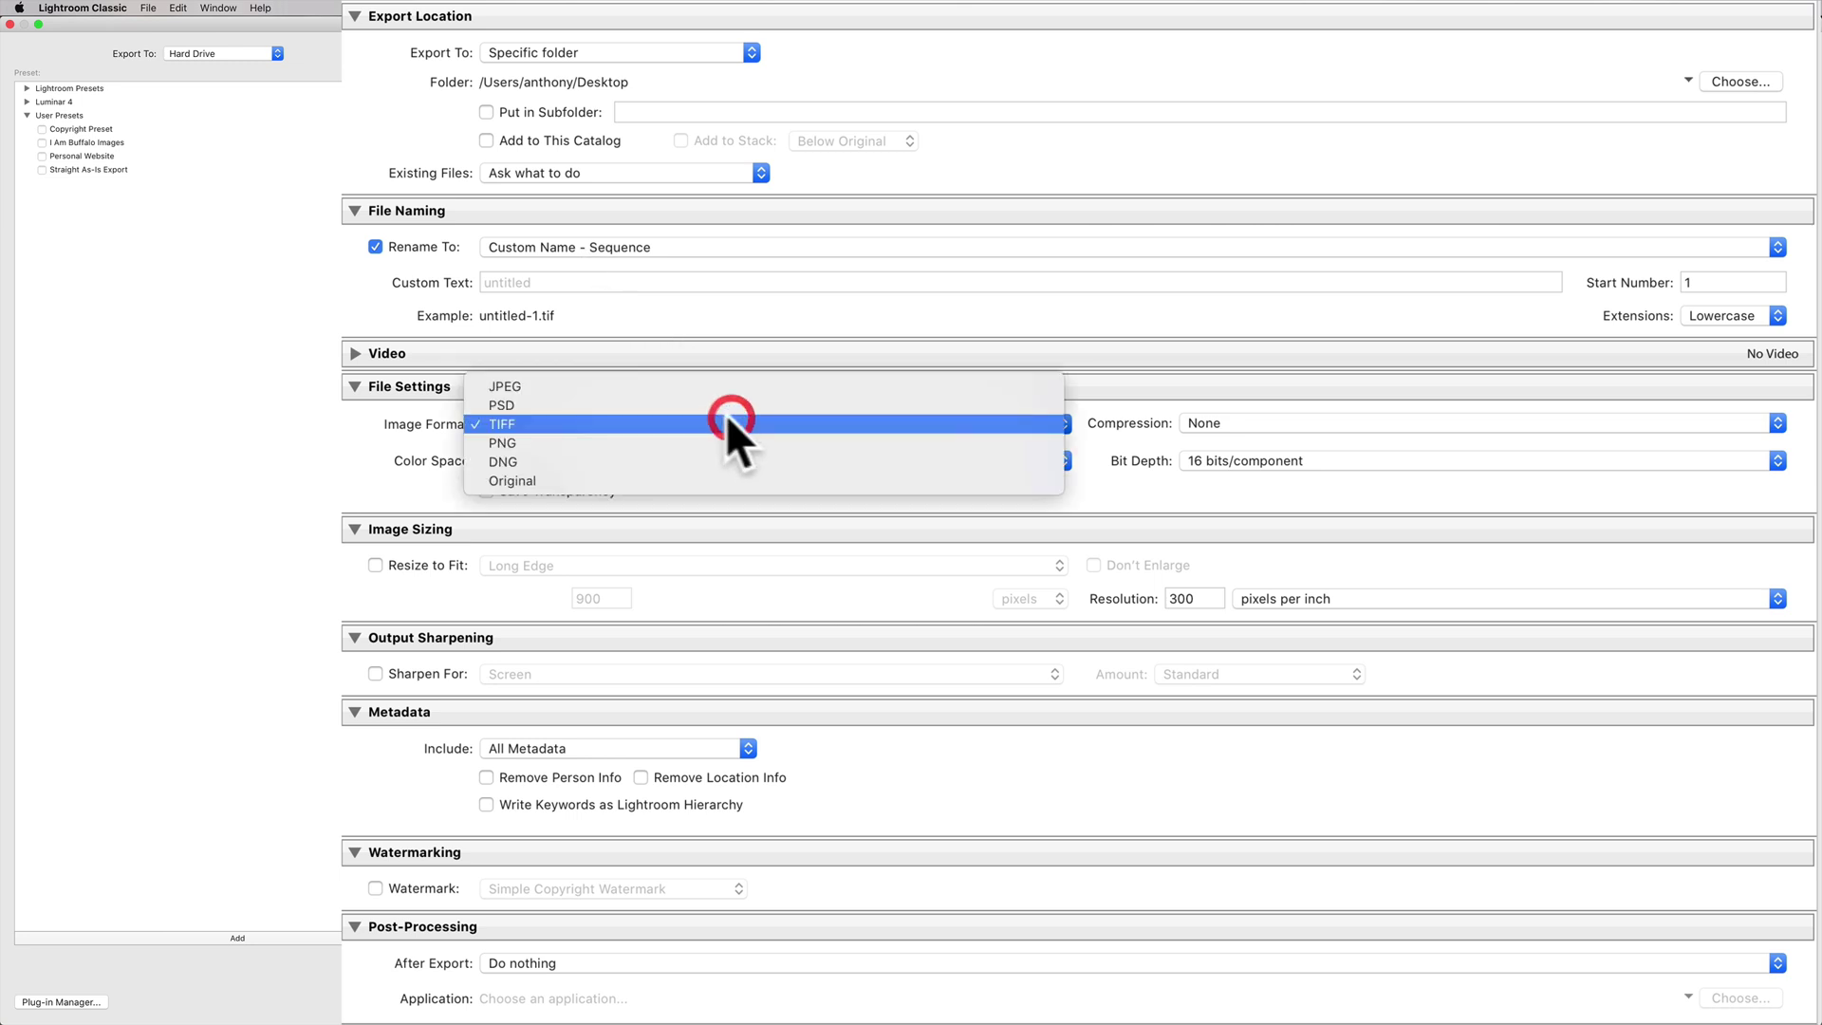
left_click(668, 374)
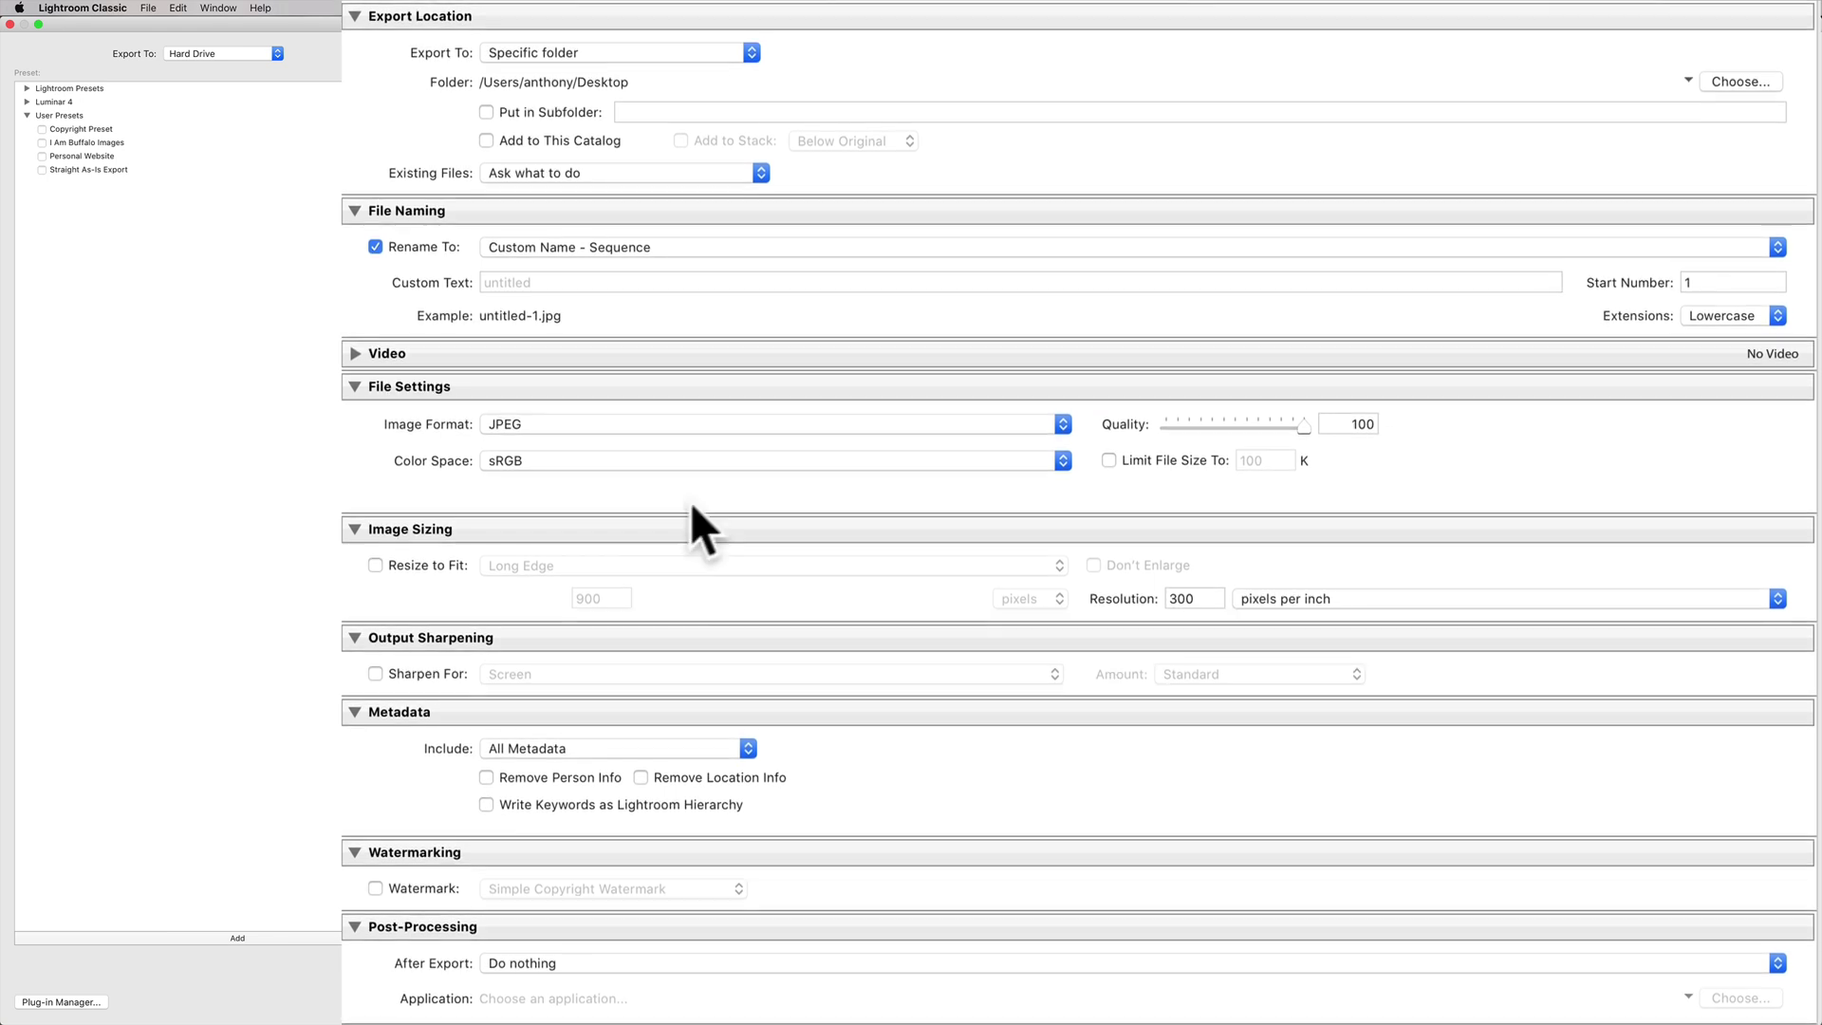
left_click(374, 565)
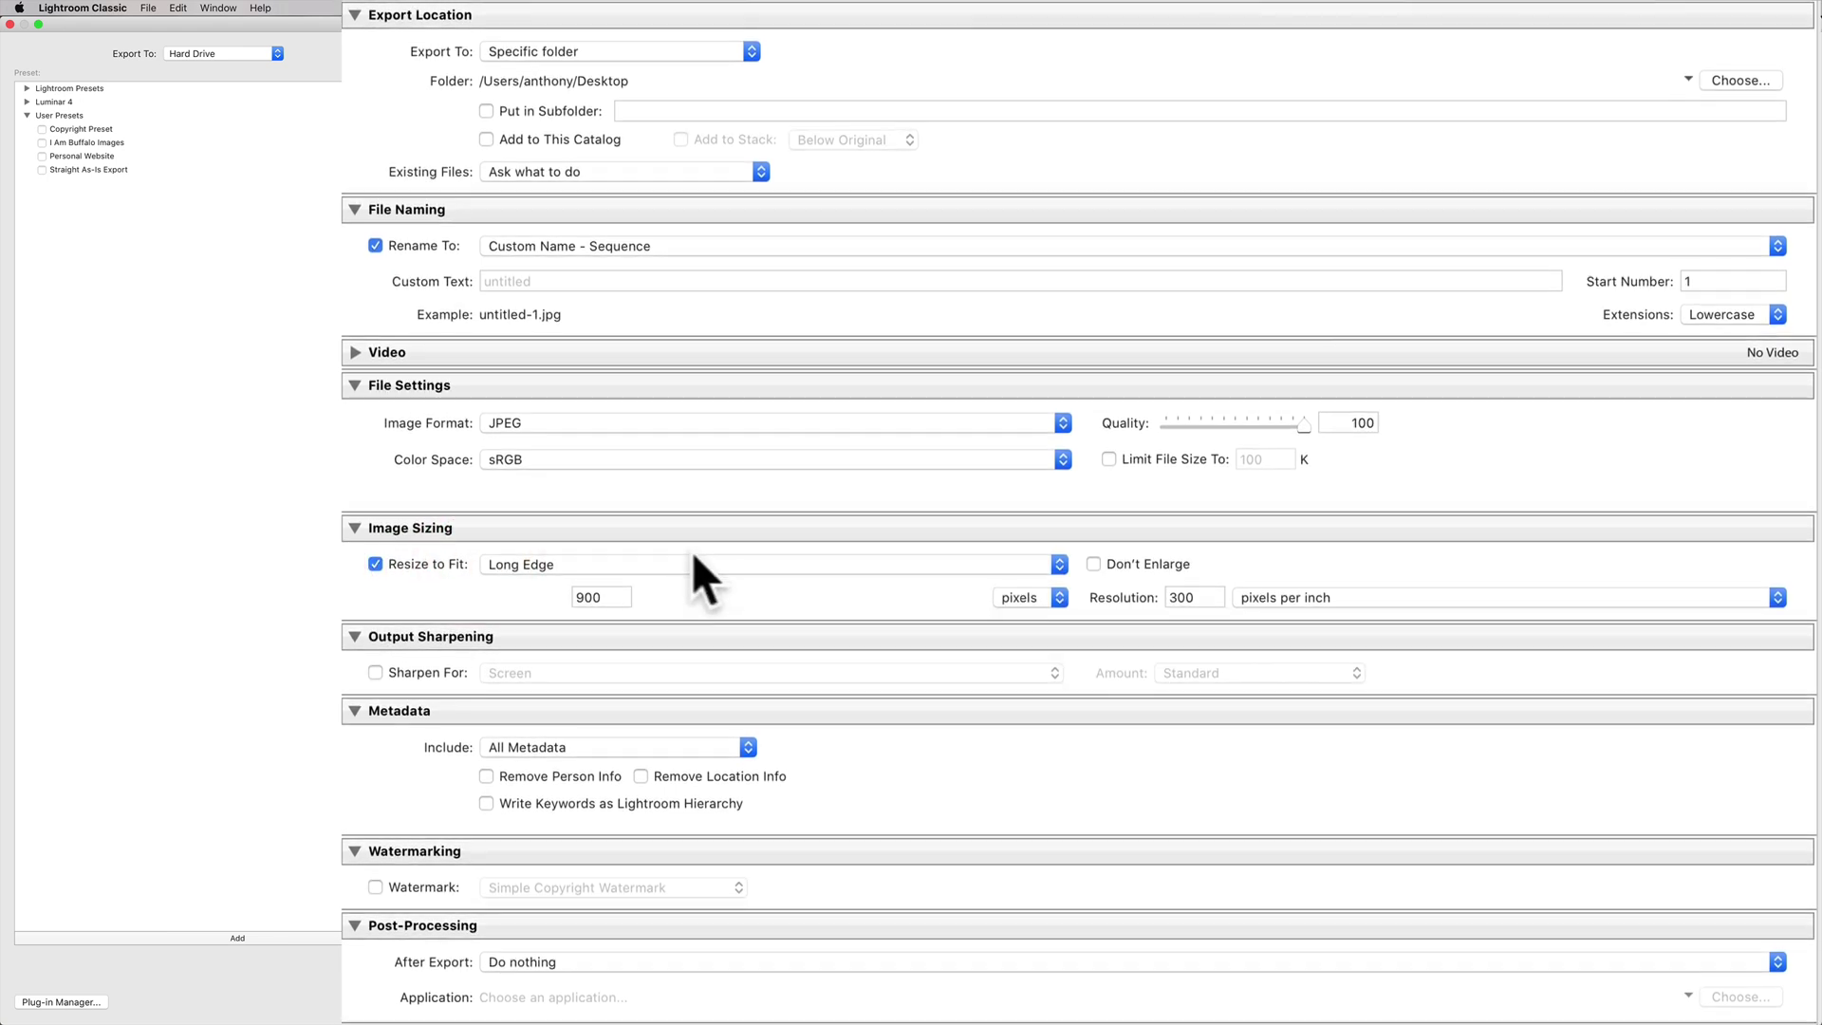
left_click(609, 598)
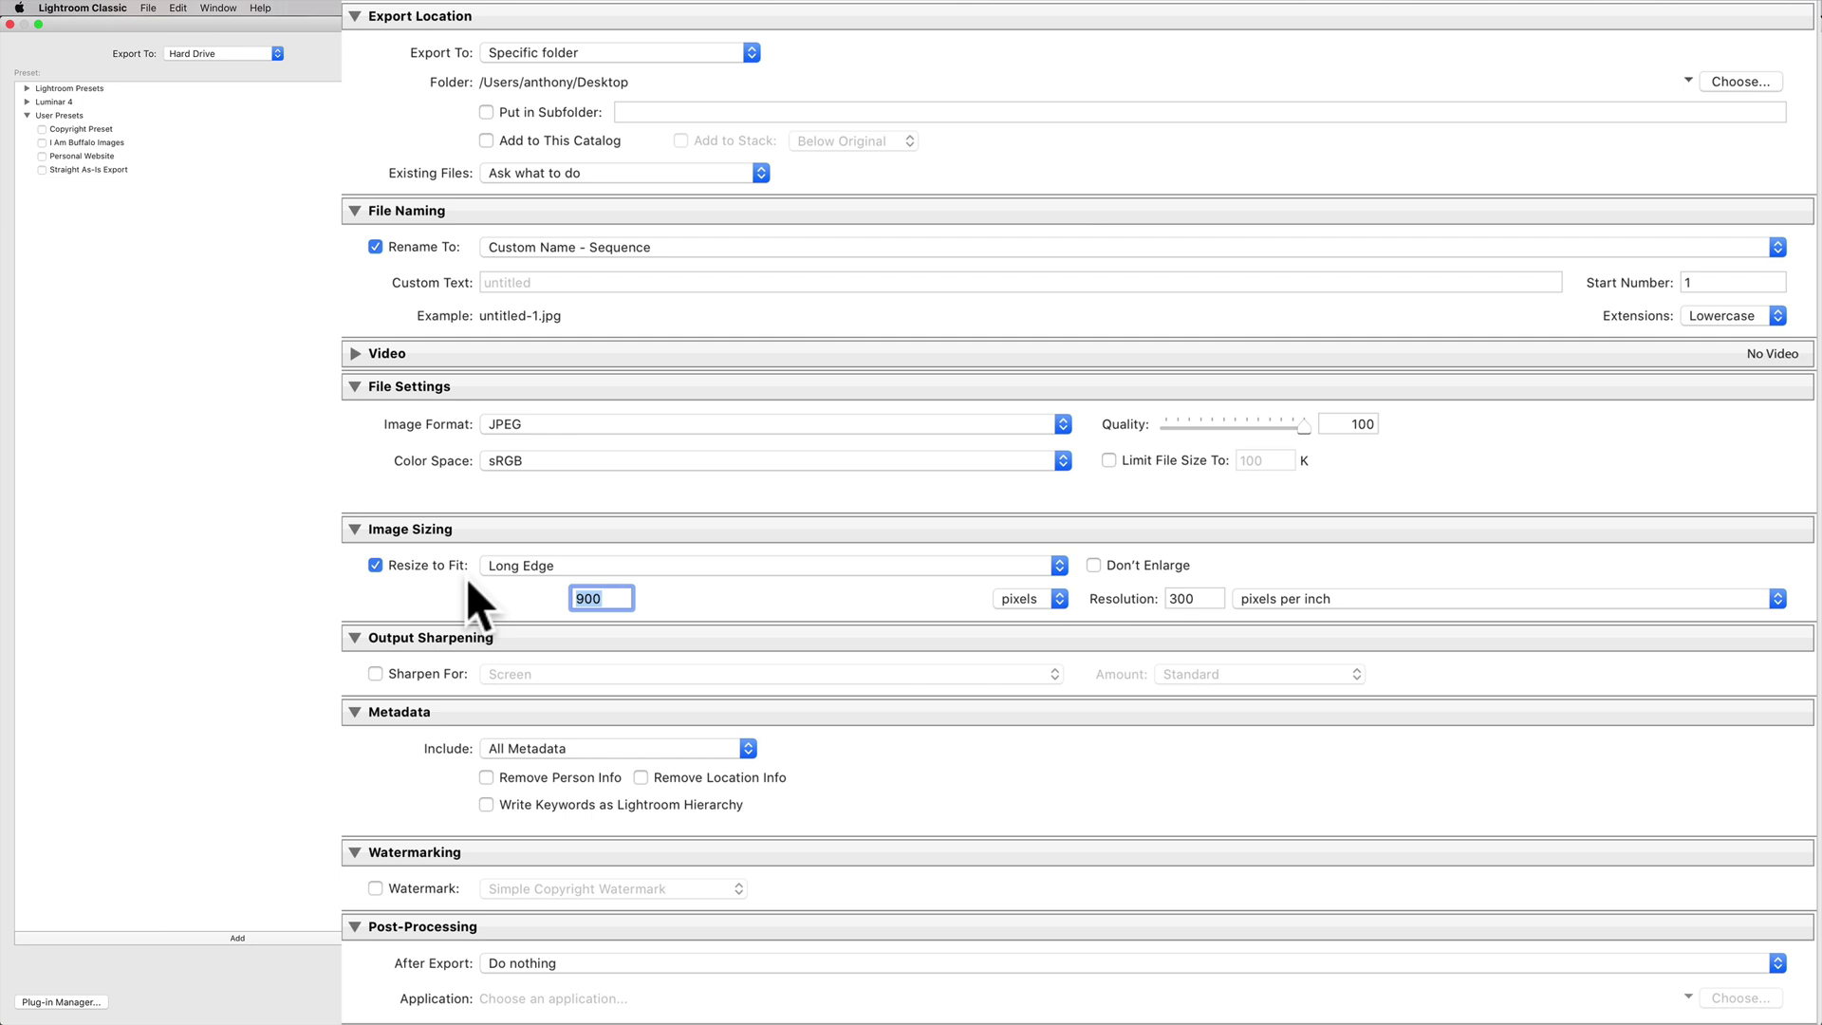
type("1080")
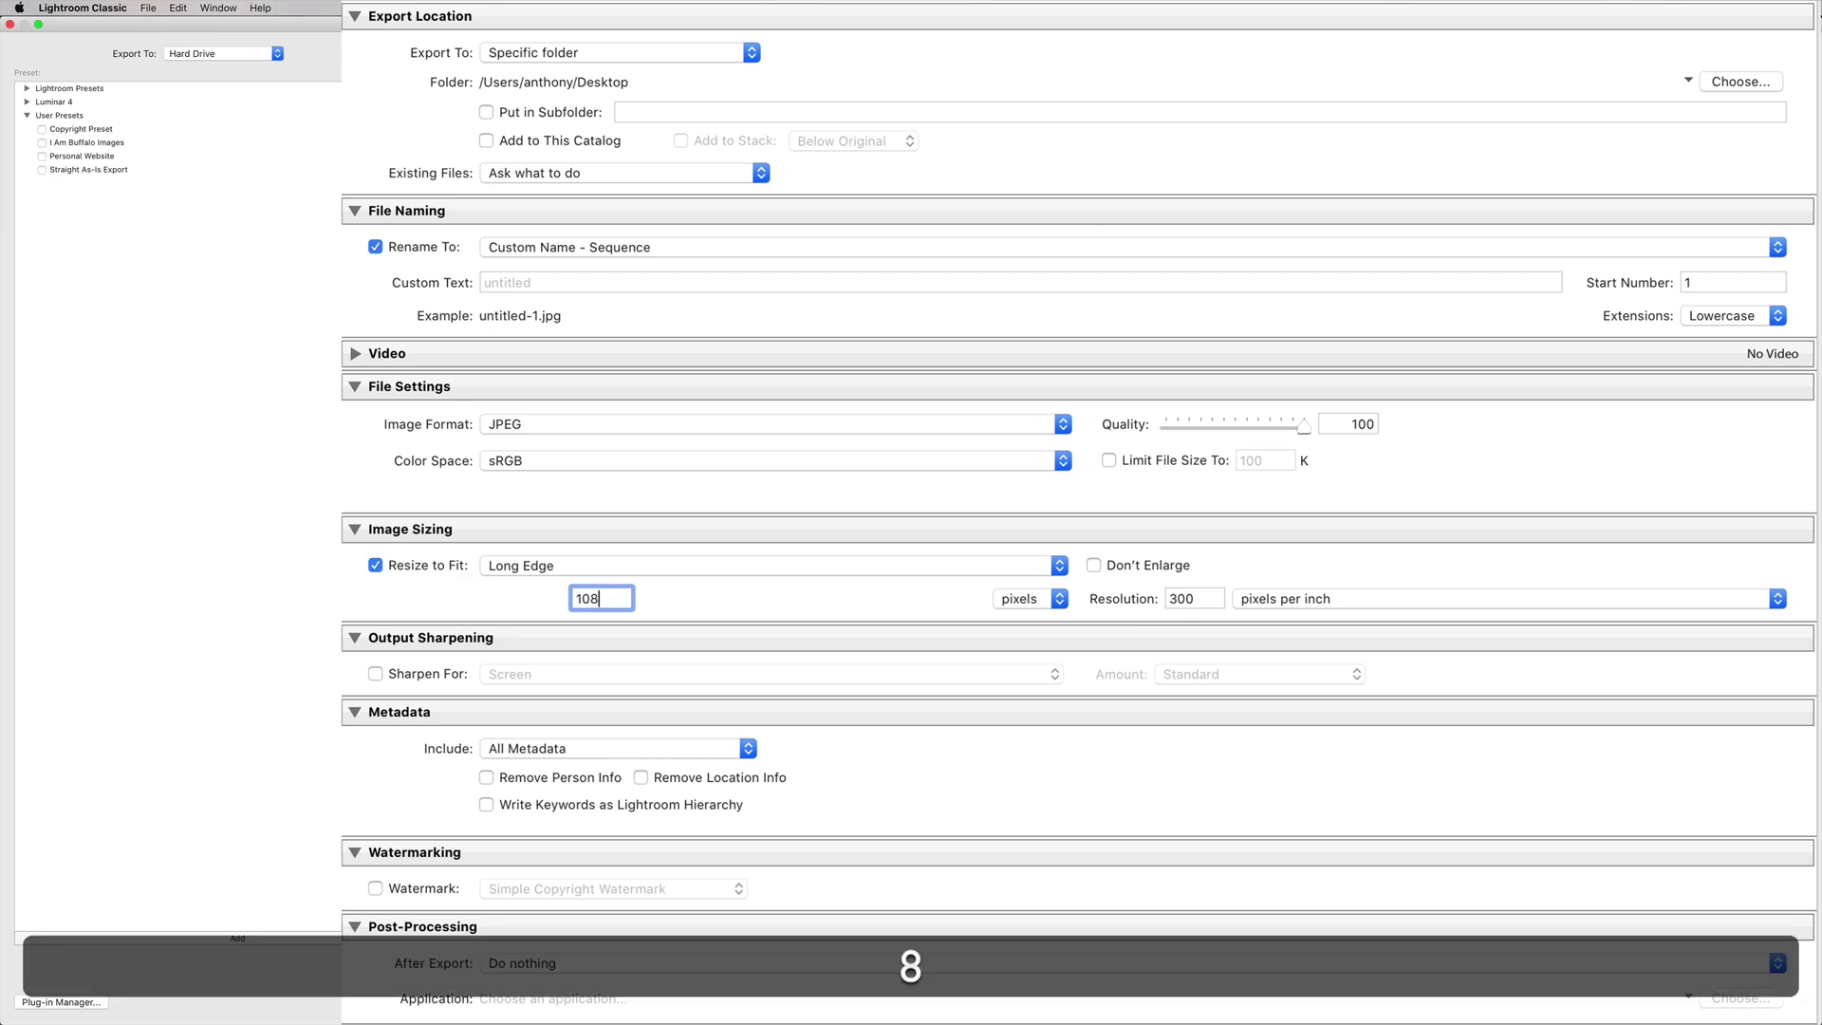
left_click(748, 589)
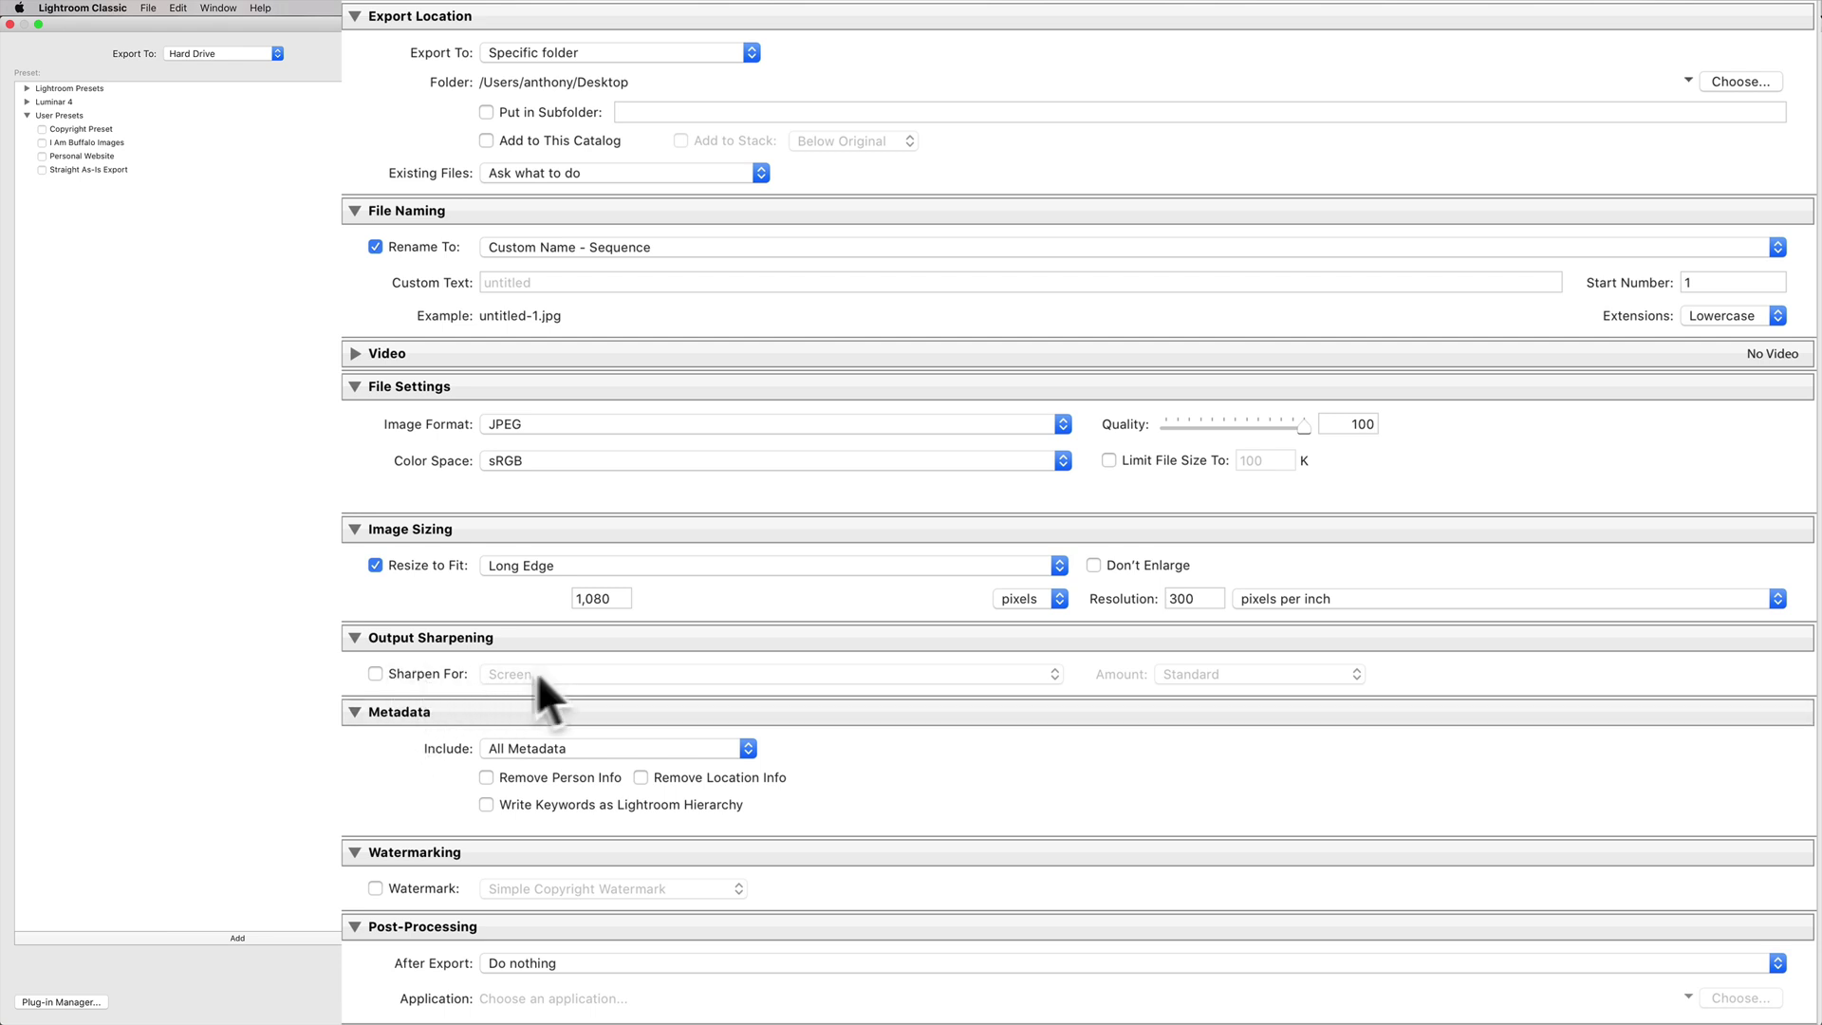
- Leave Sharpen For Screen off, tick Remove Location Info, and review the After Export choices
left_click(376, 673)
left_click(606, 675)
left_click(606, 675)
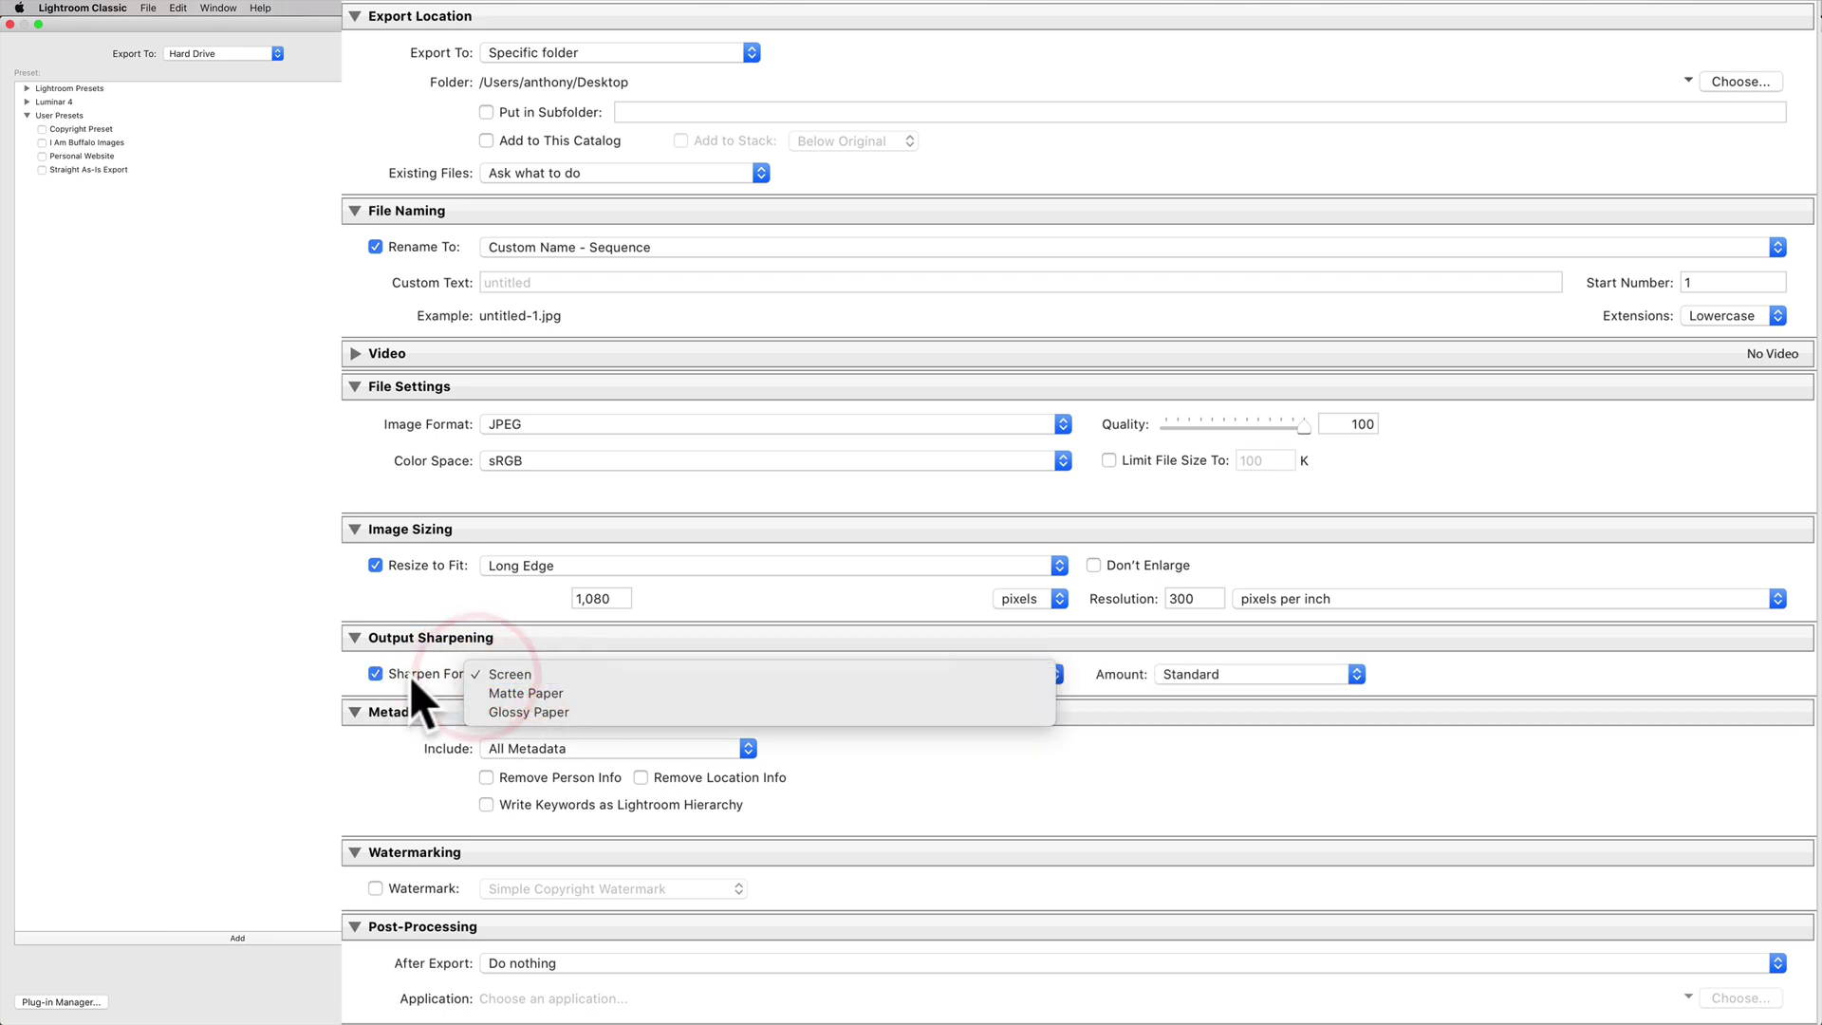
left_click(376, 673)
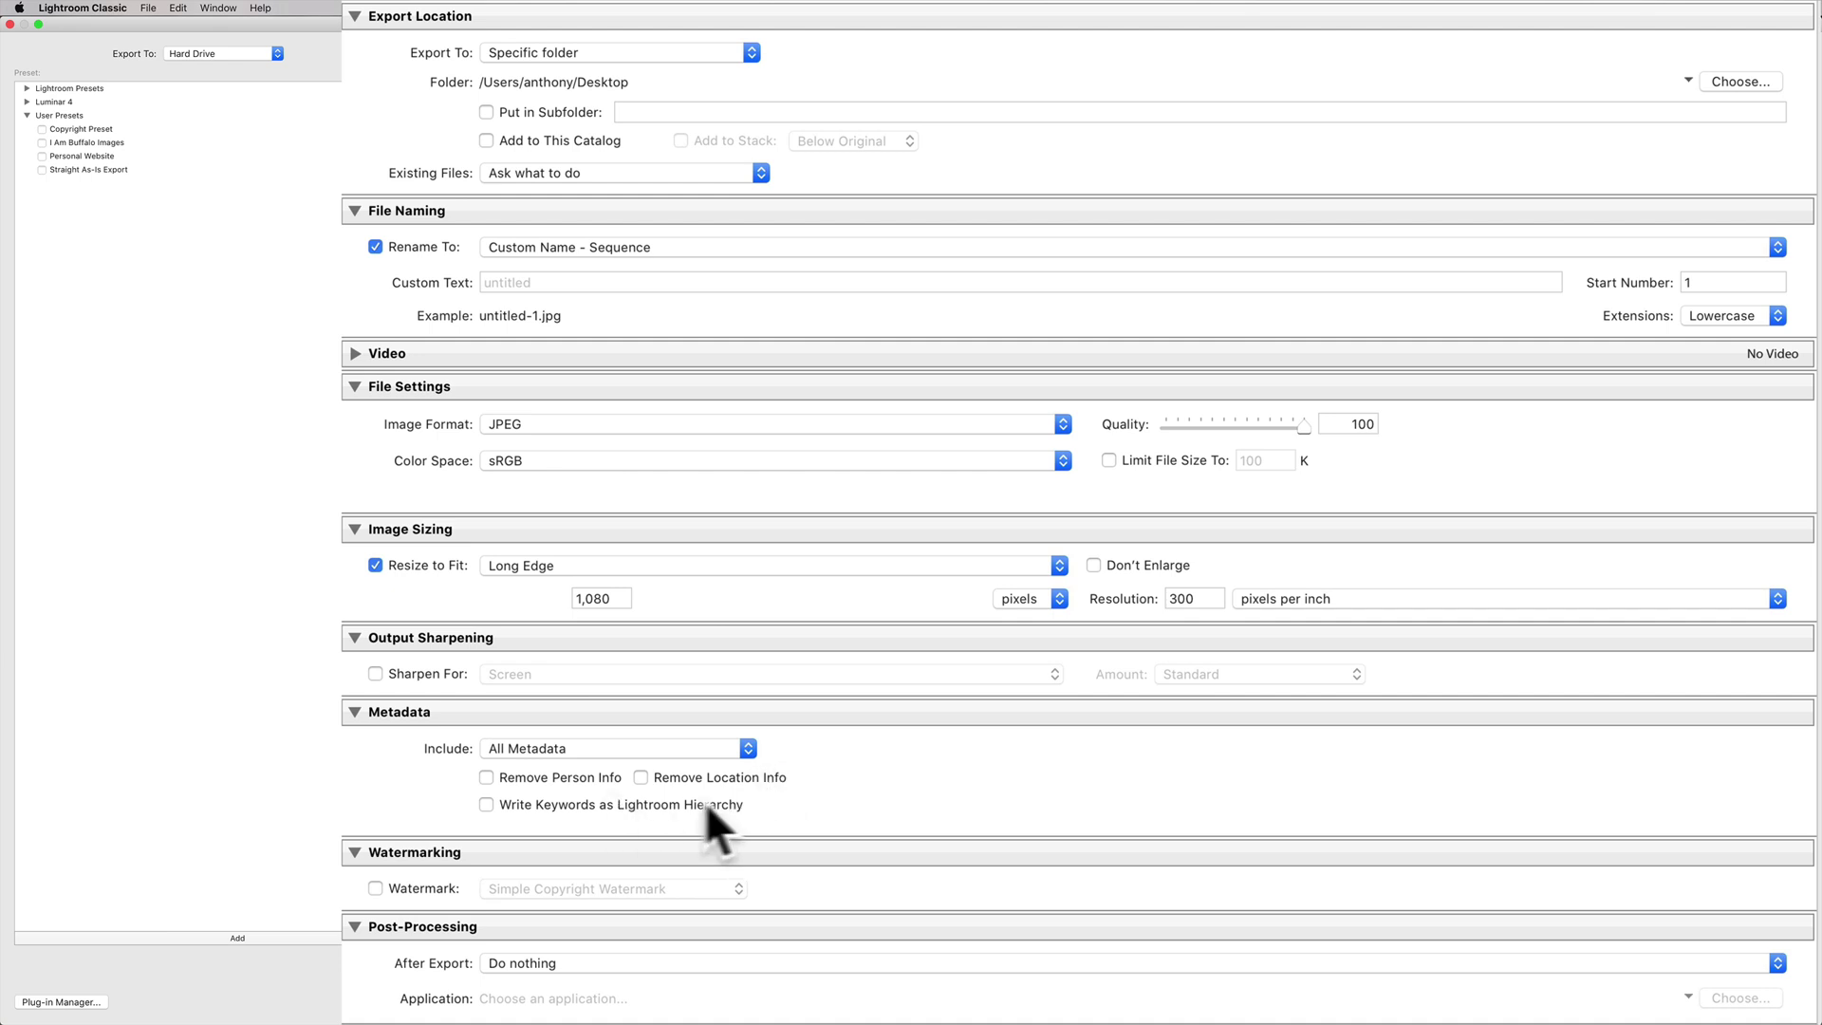
left_click(642, 777)
left_click(666, 960)
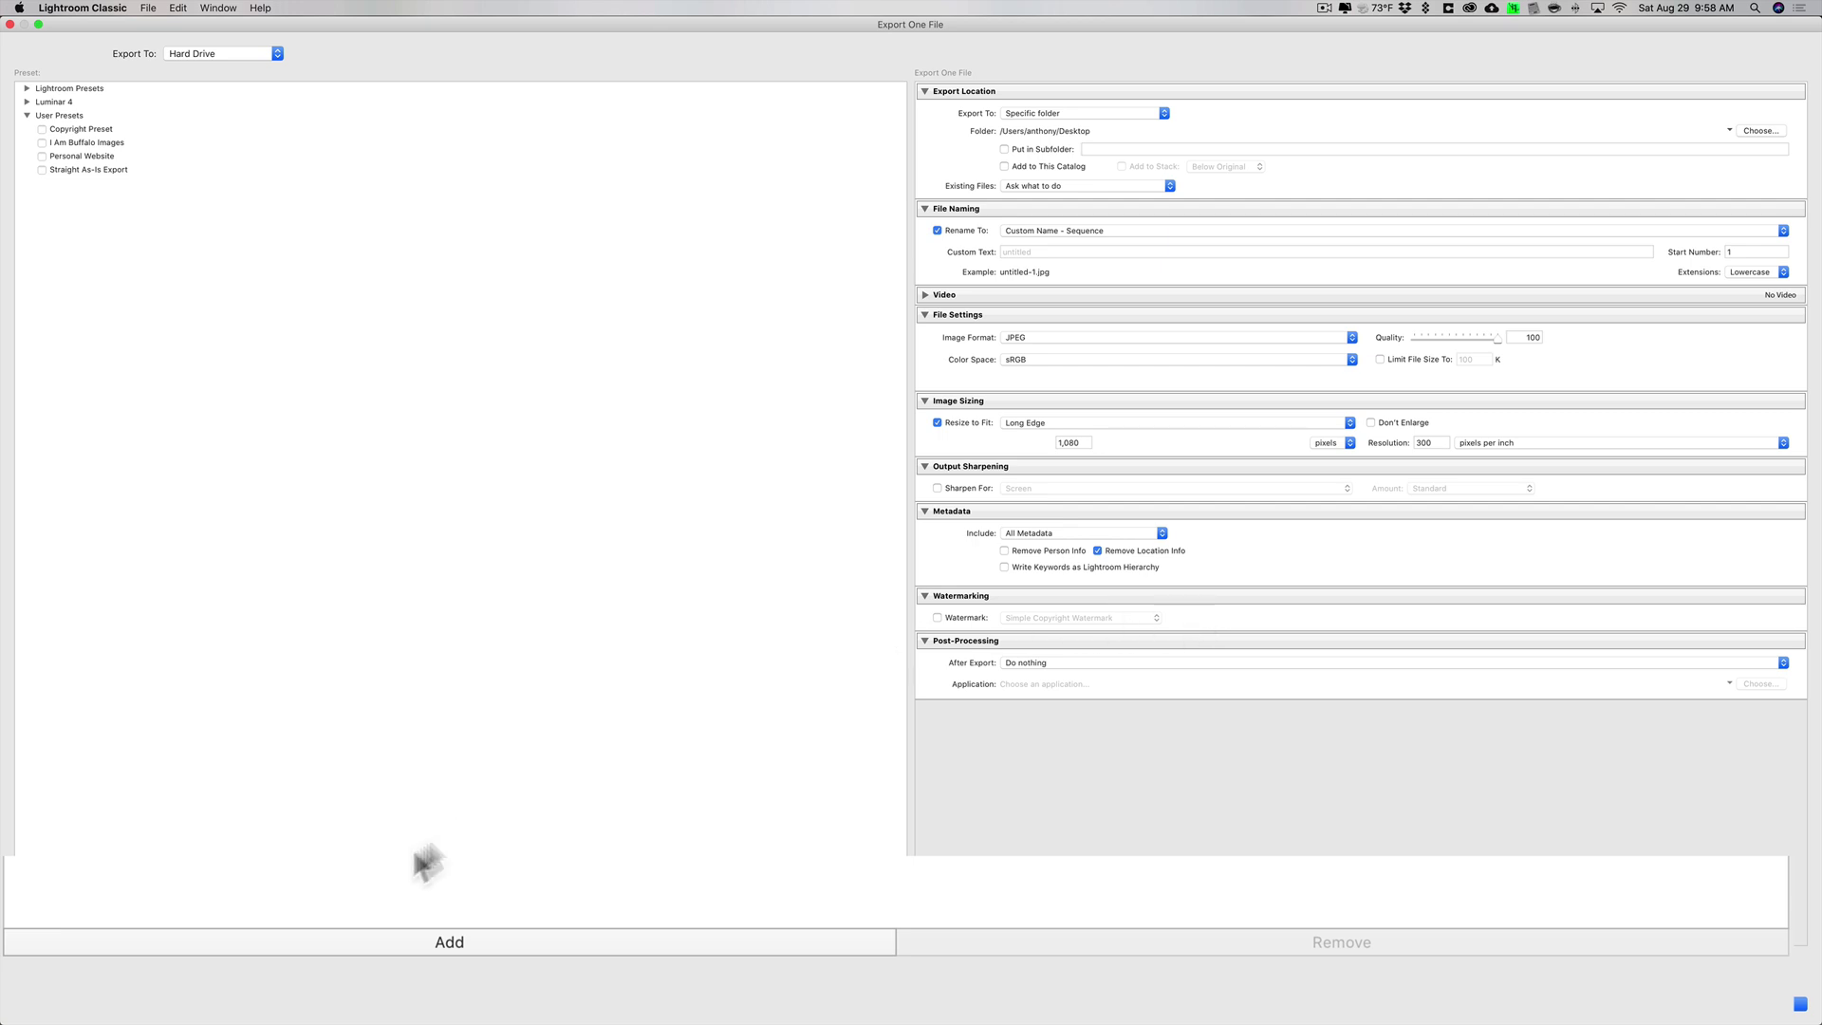
- Save the current export settings as a User Presets preset named 'Instagram'
left_click(232, 939)
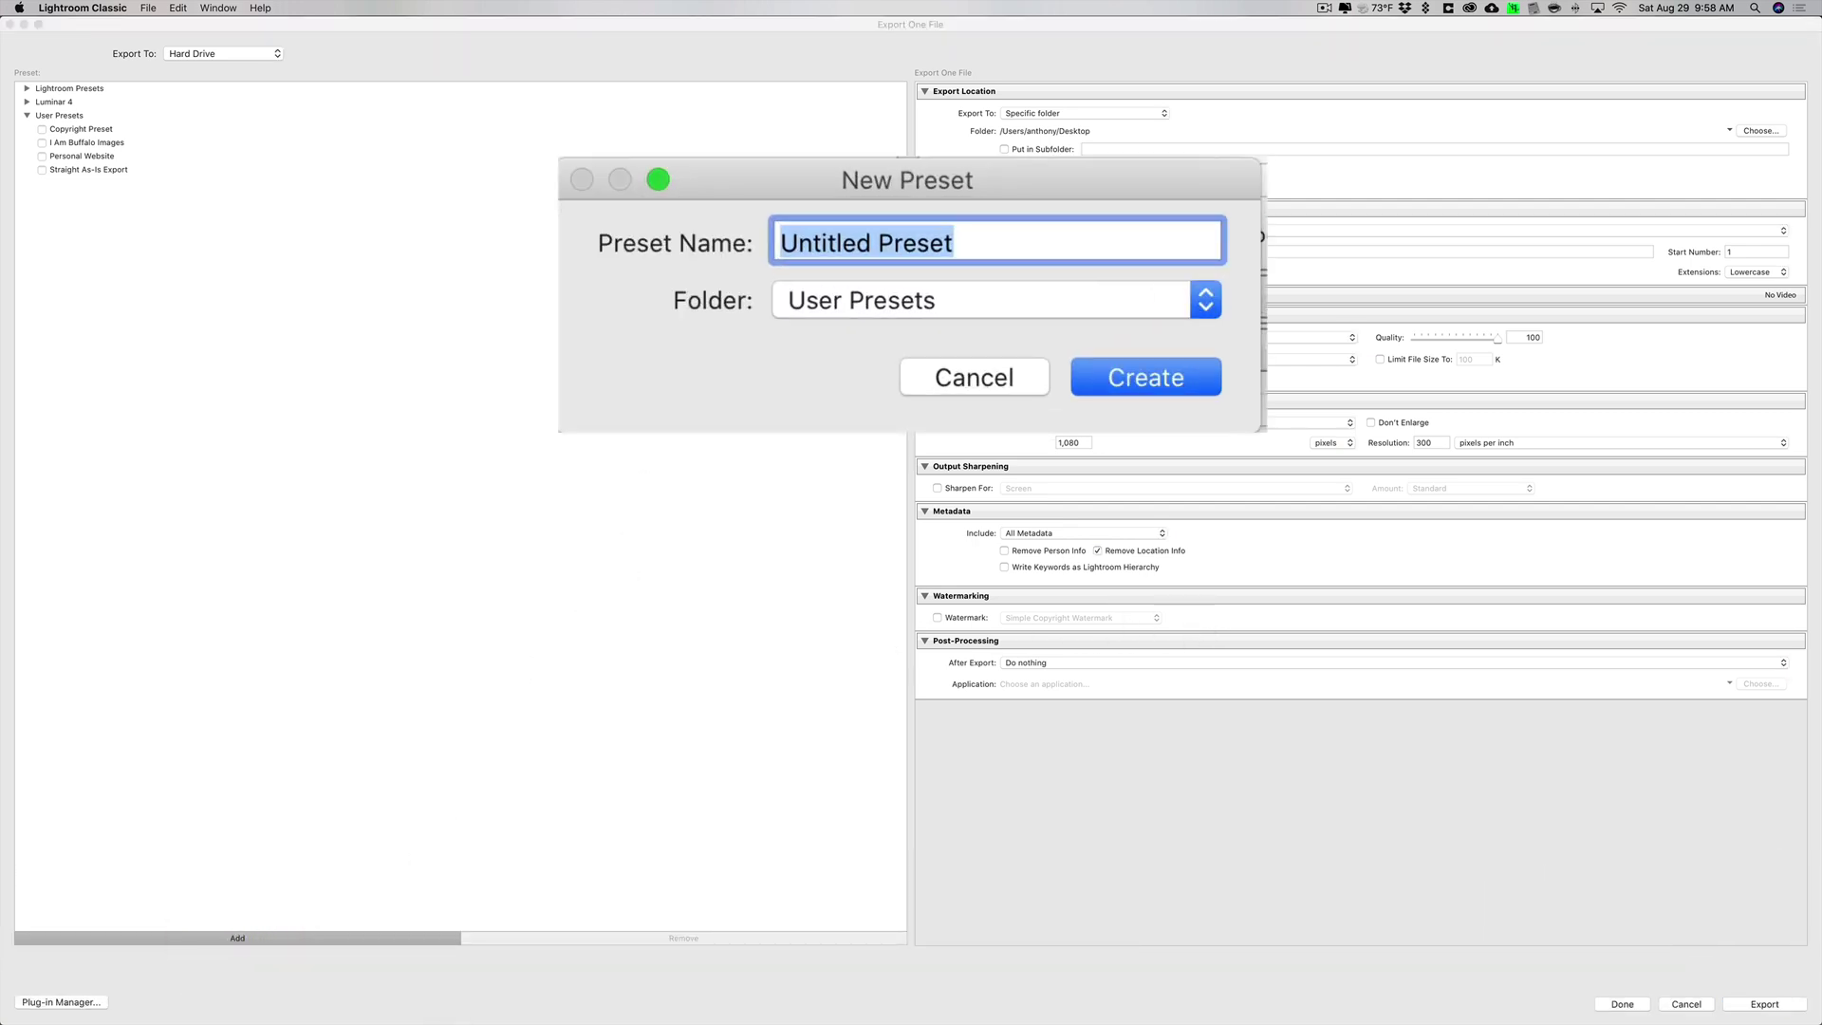
type("In")
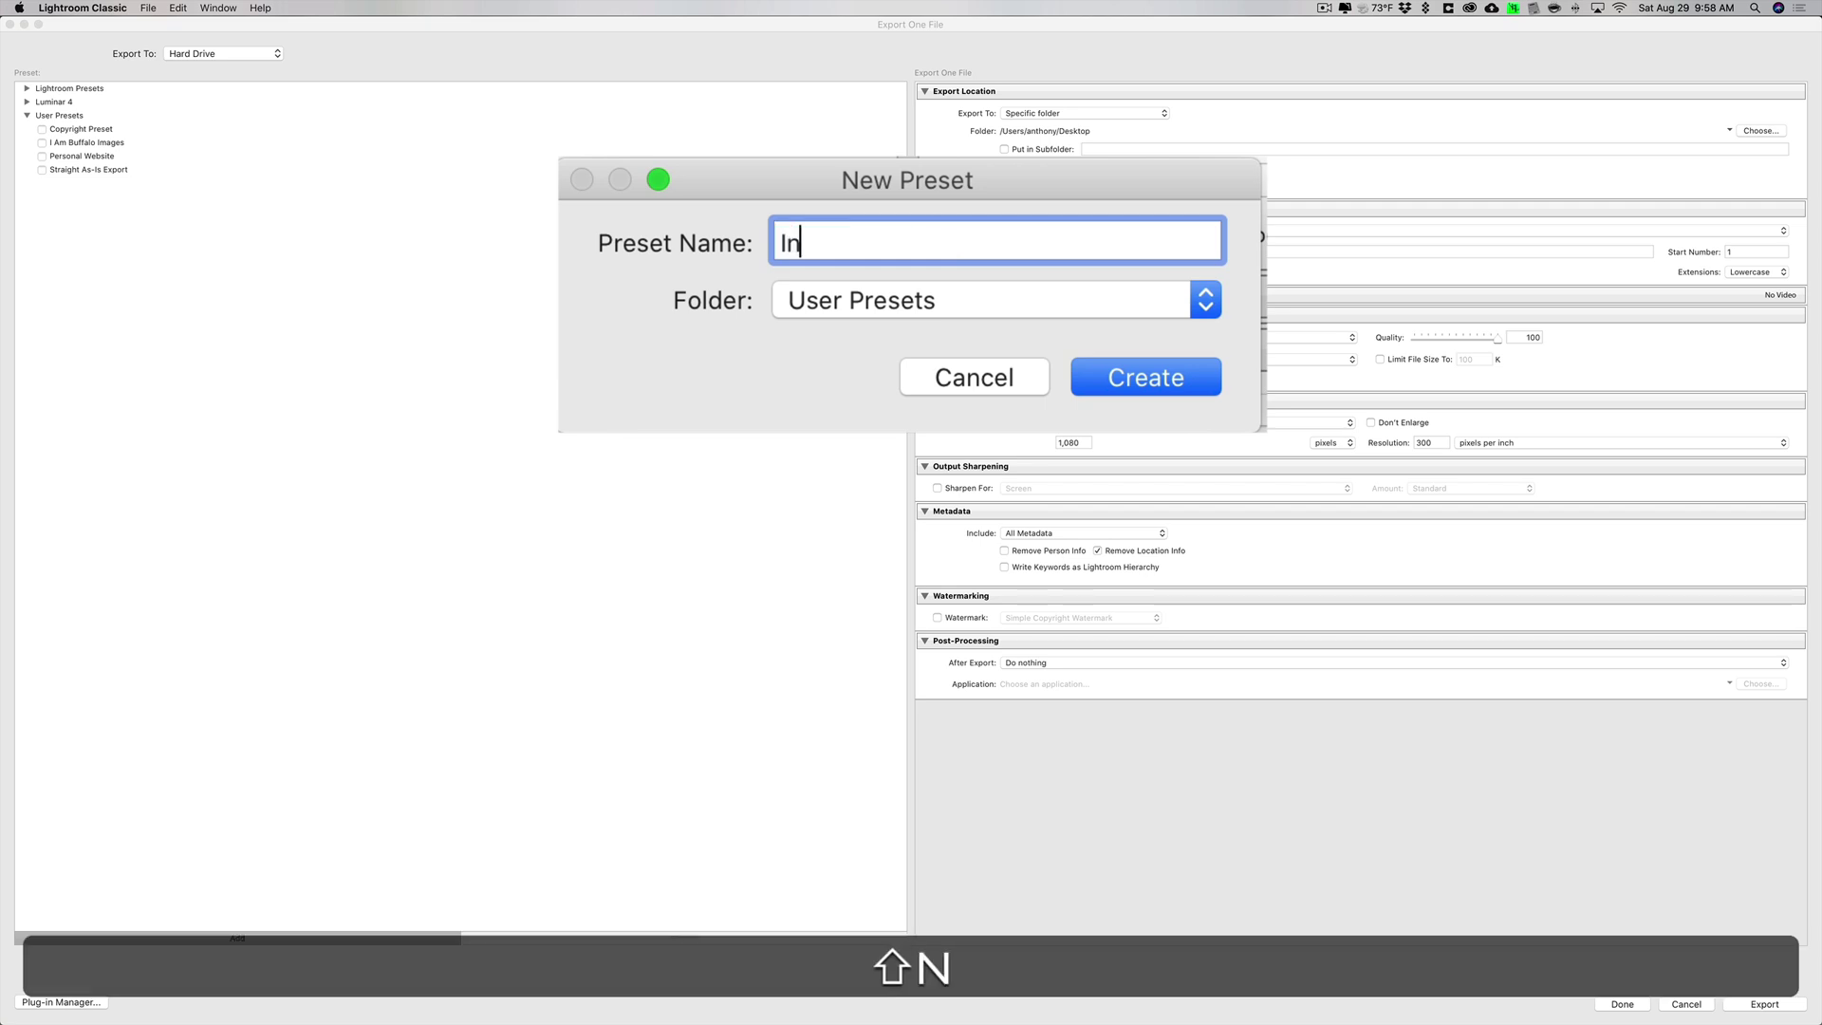
type("stagram")
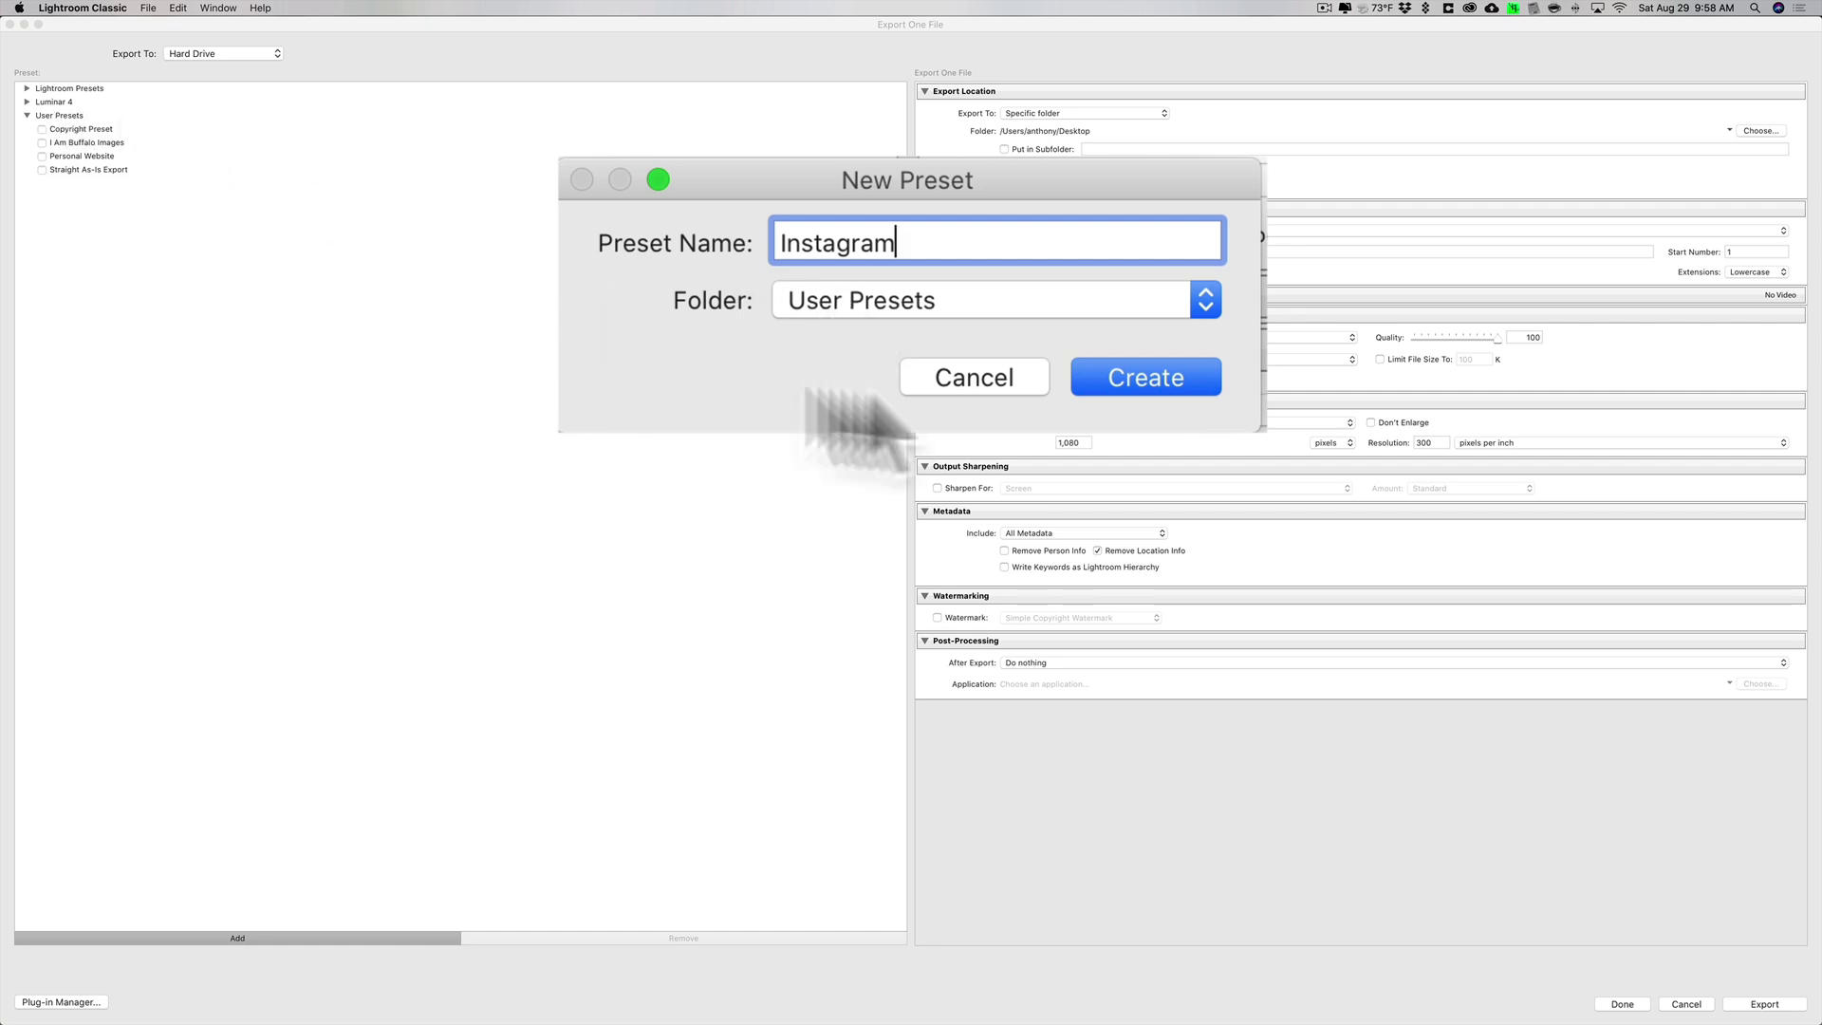
left_click(1129, 378)
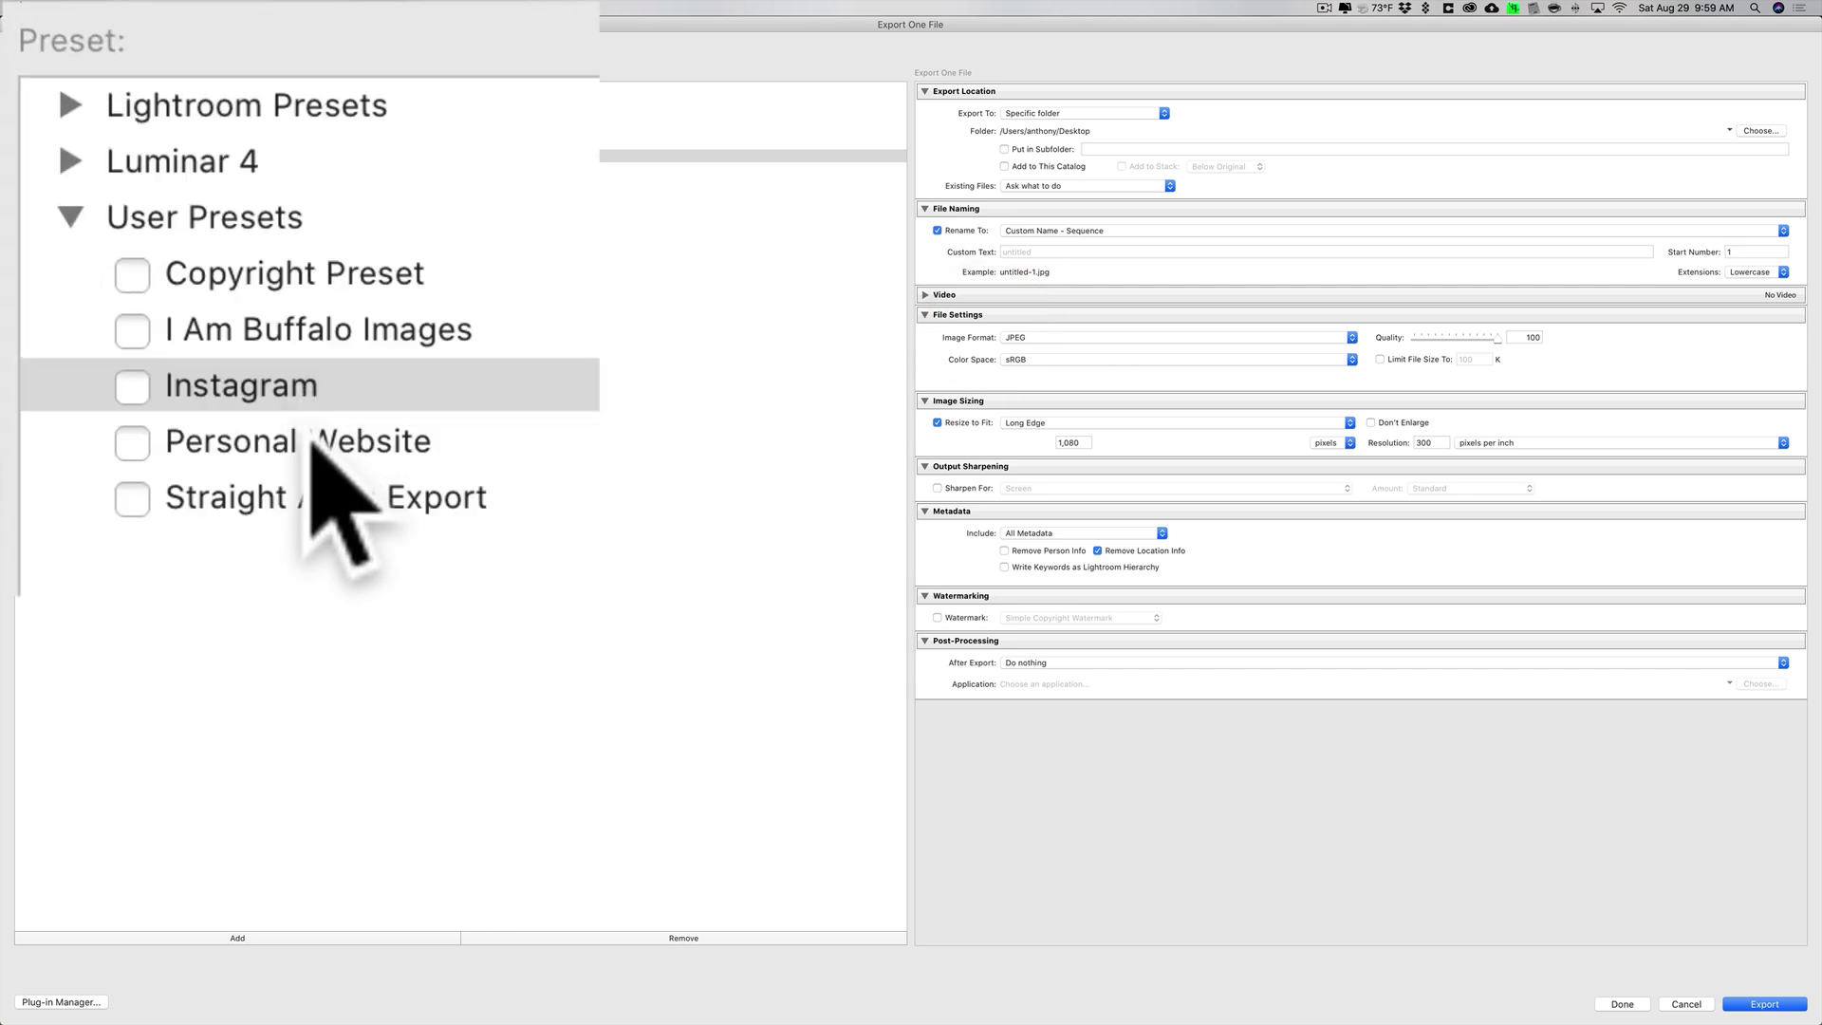
- Load I Am Buffalo Images, Personal Website, Straight As-Is Export and Instagram presets in turn, ending on Instagram
left_click(294, 327)
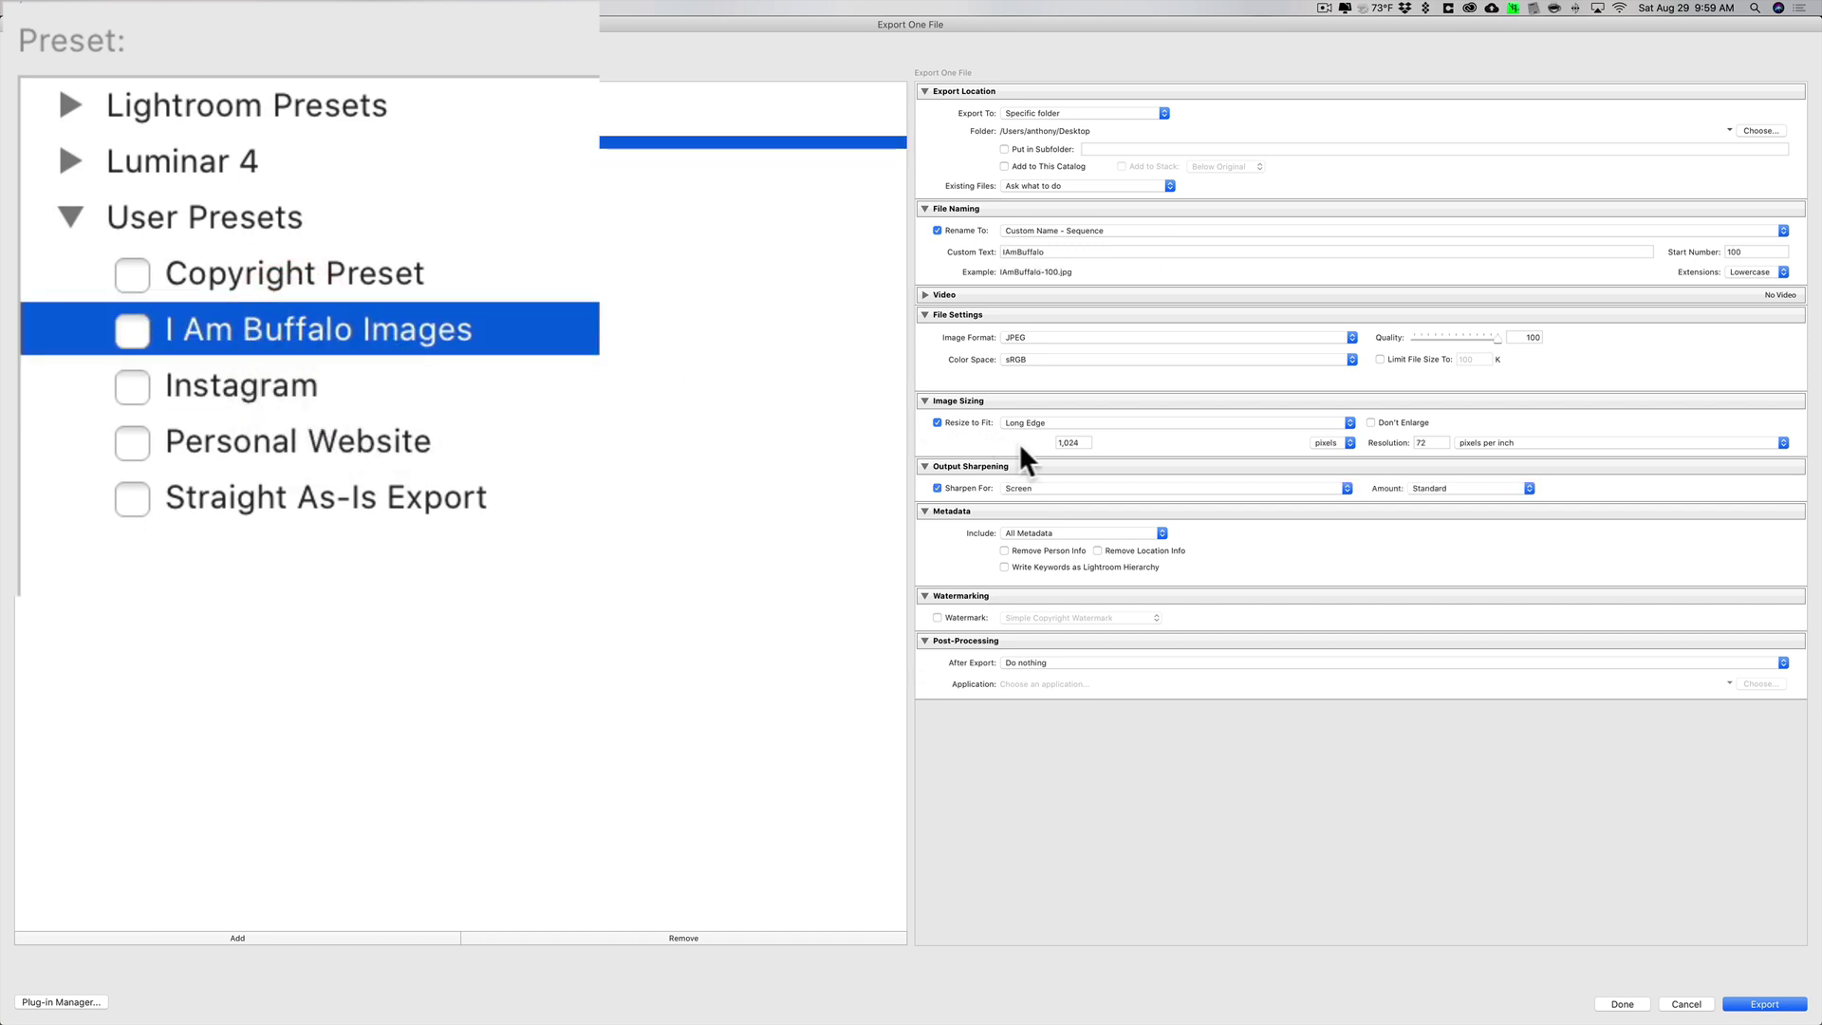
left_click(444, 452)
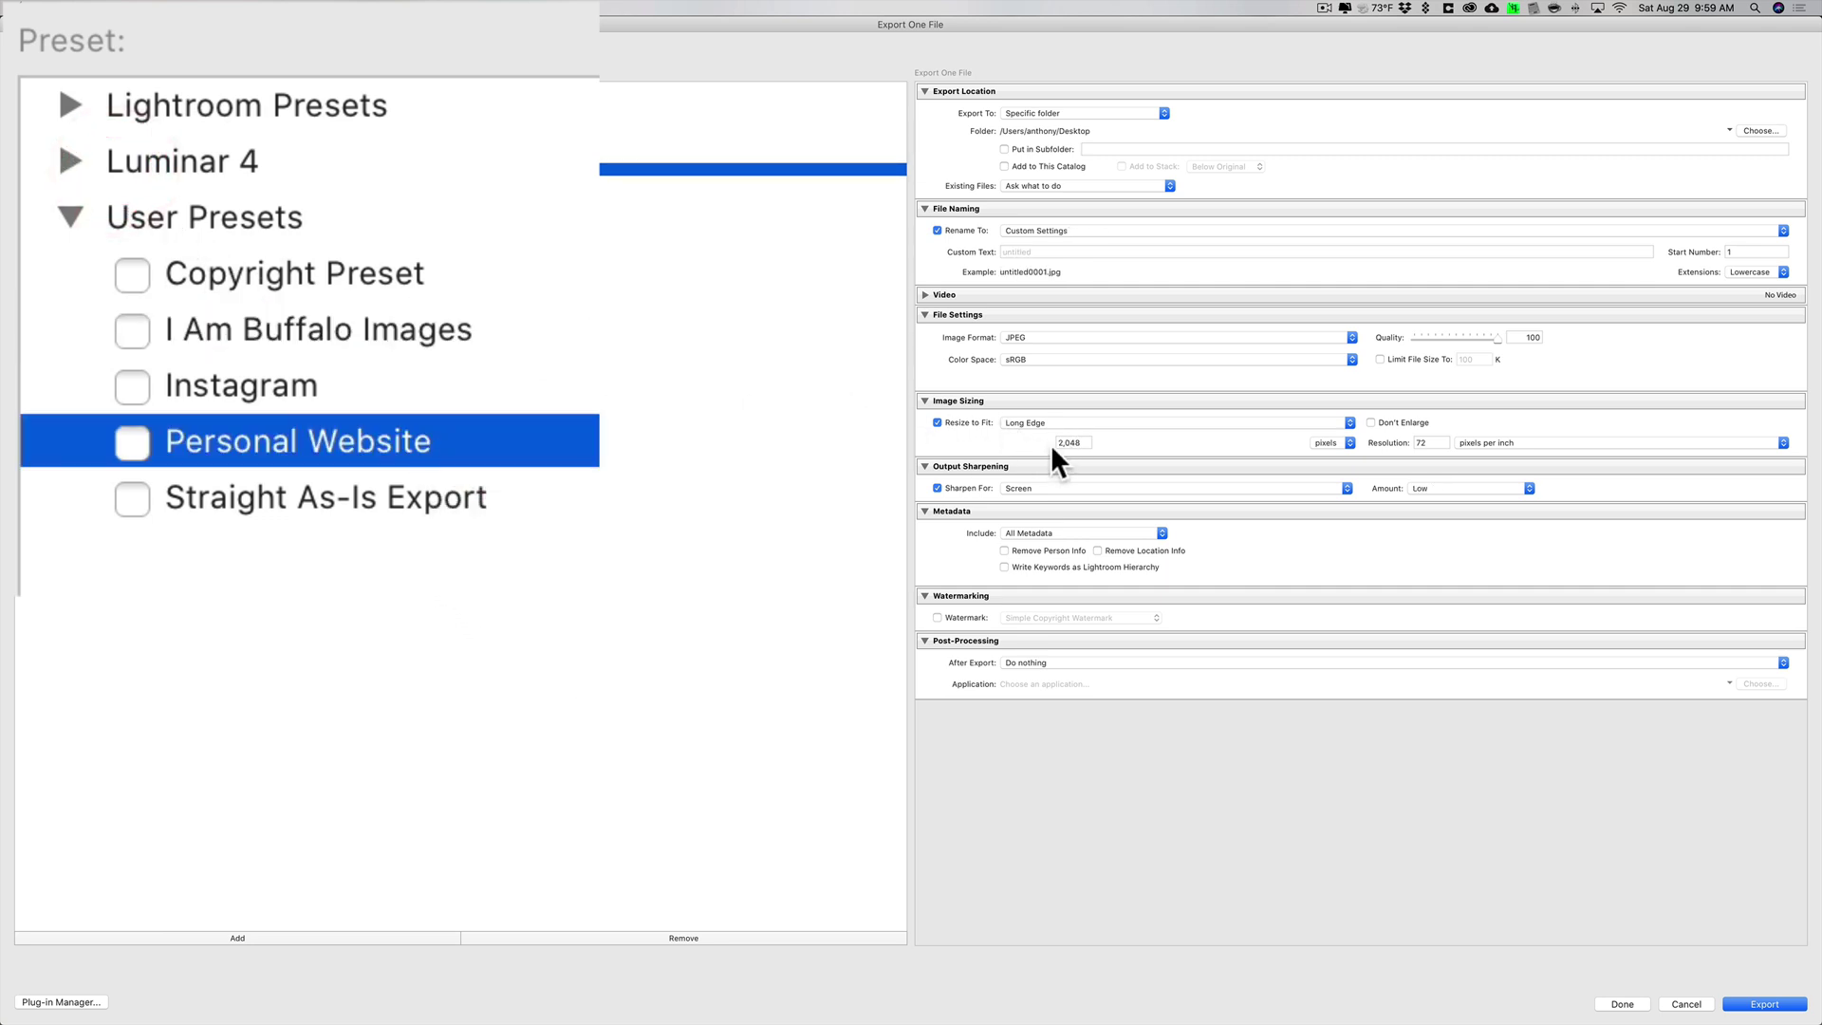
left_click(333, 498)
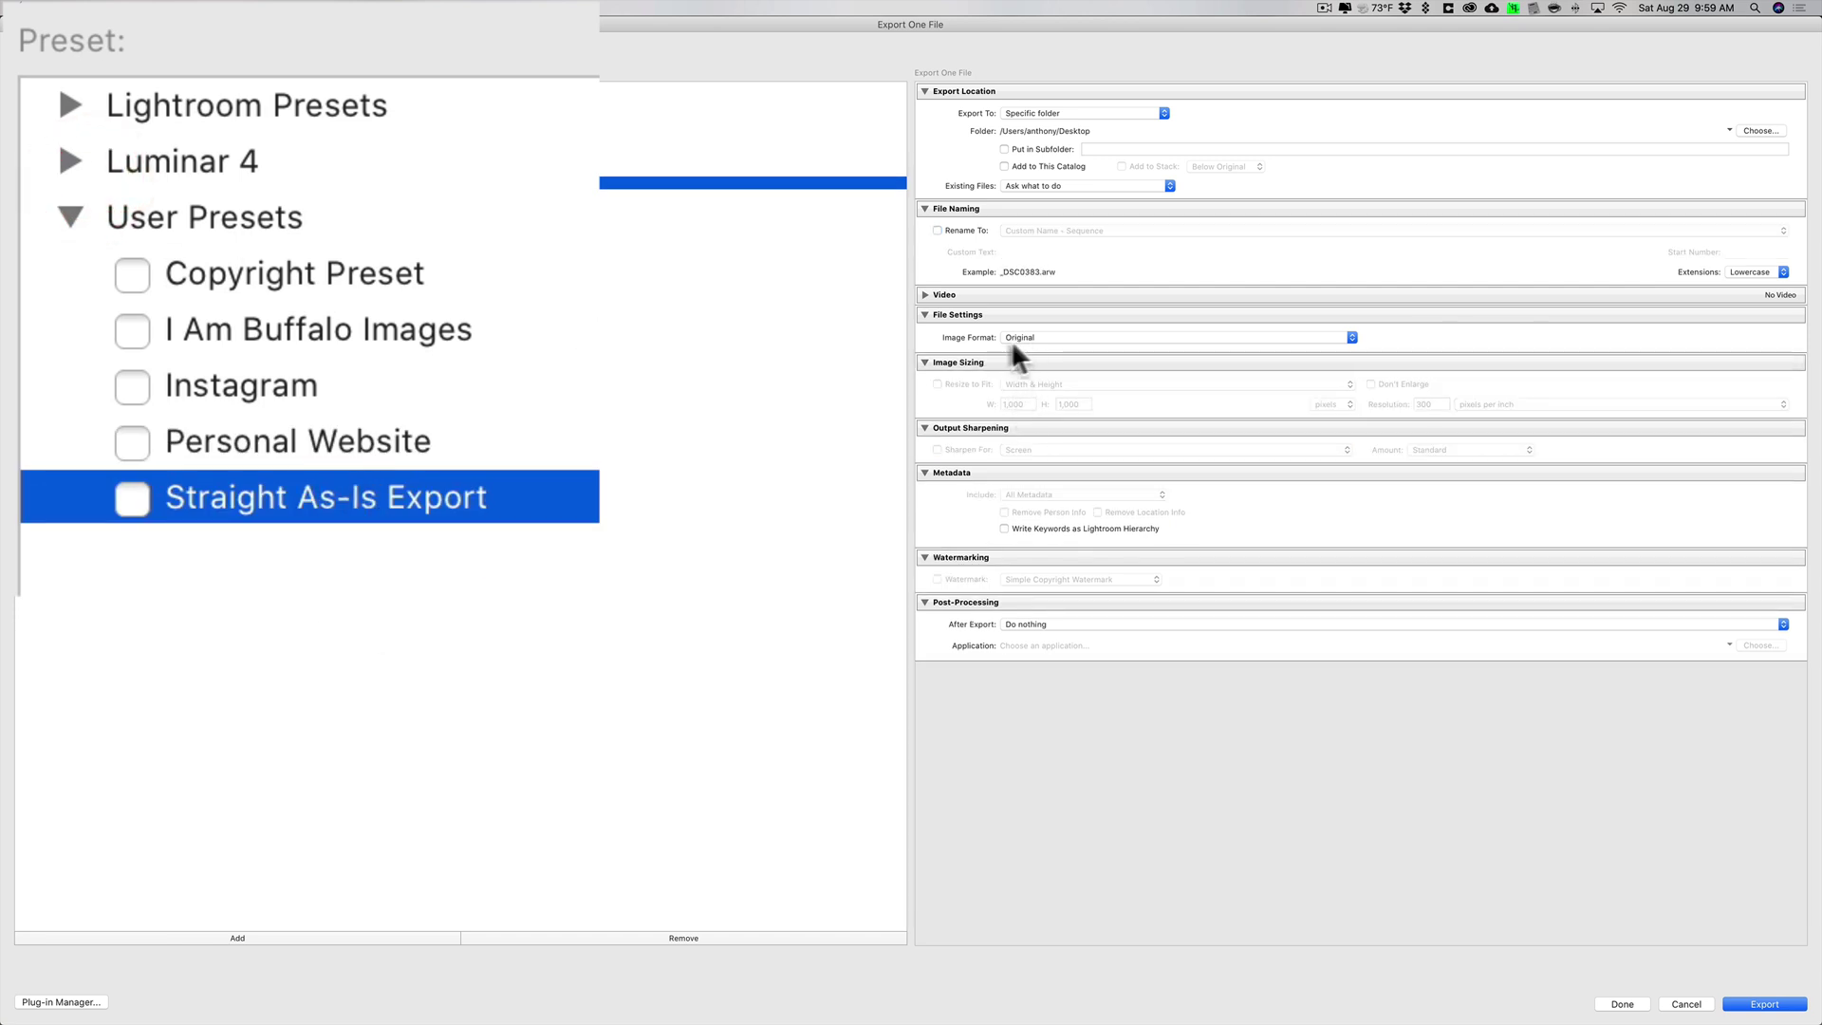
left_click(283, 388)
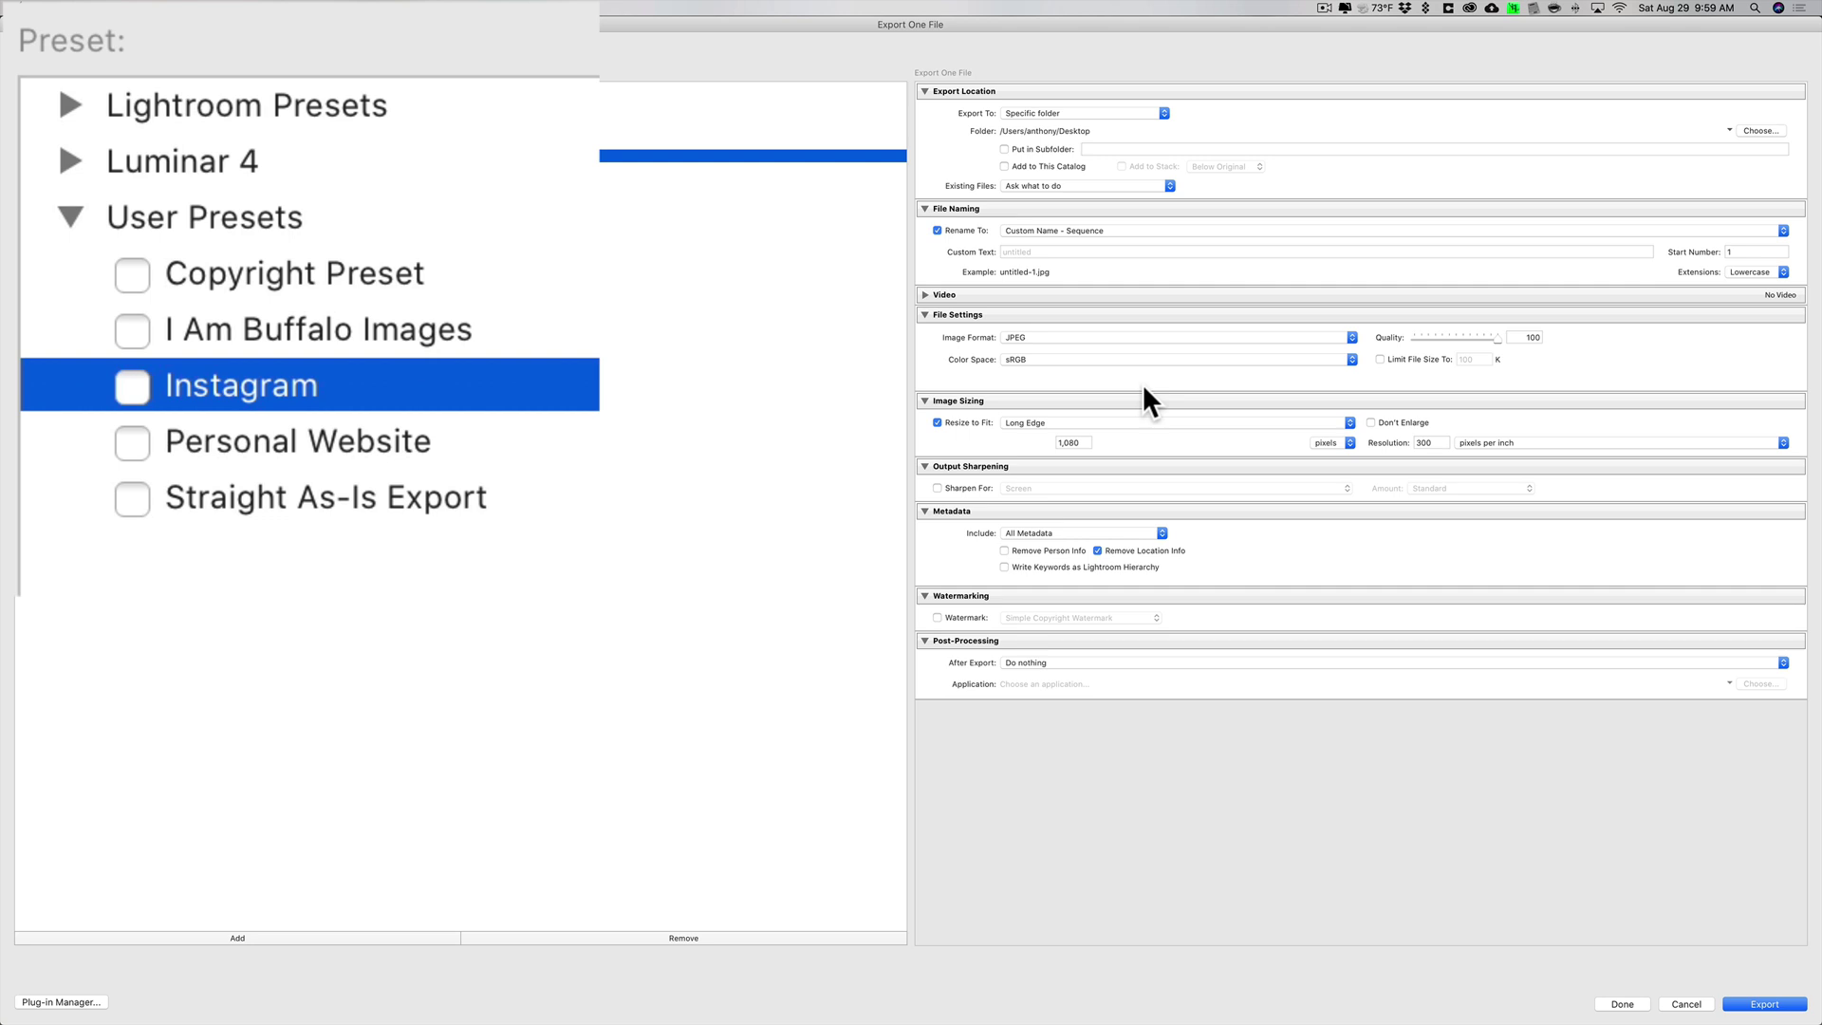
left_click(1048, 252)
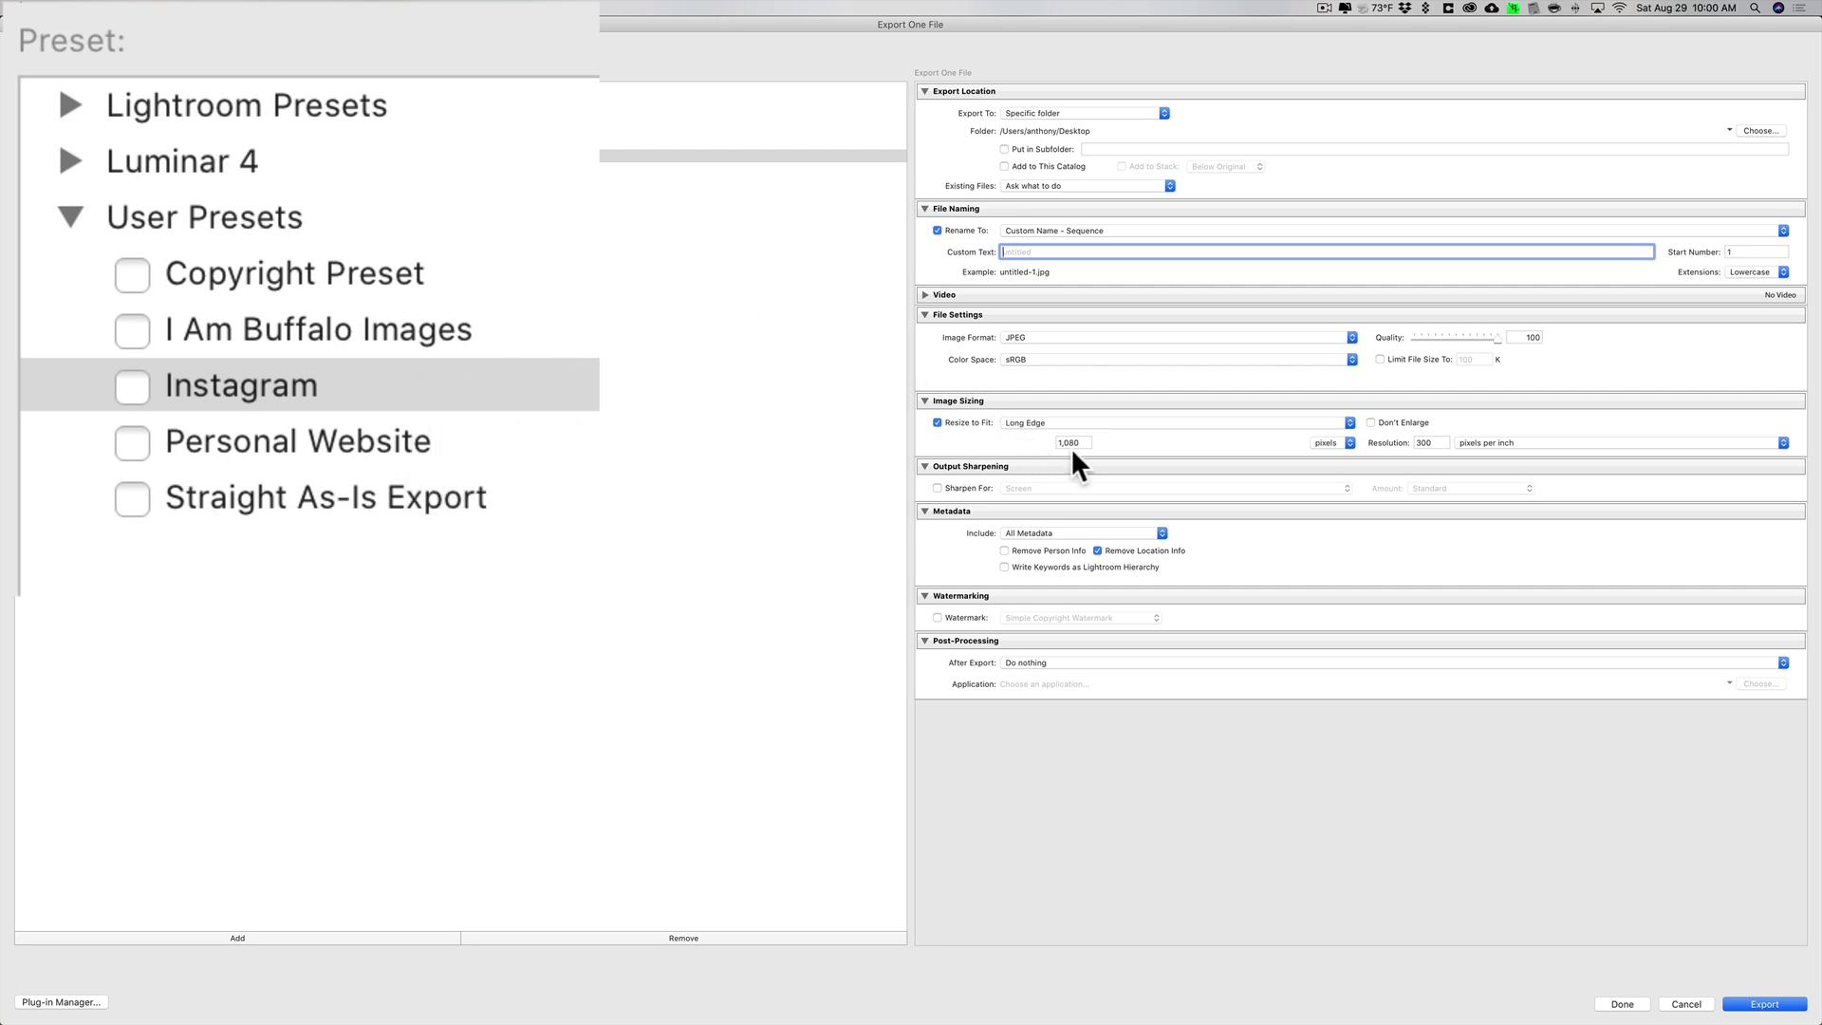
left_click(347, 423)
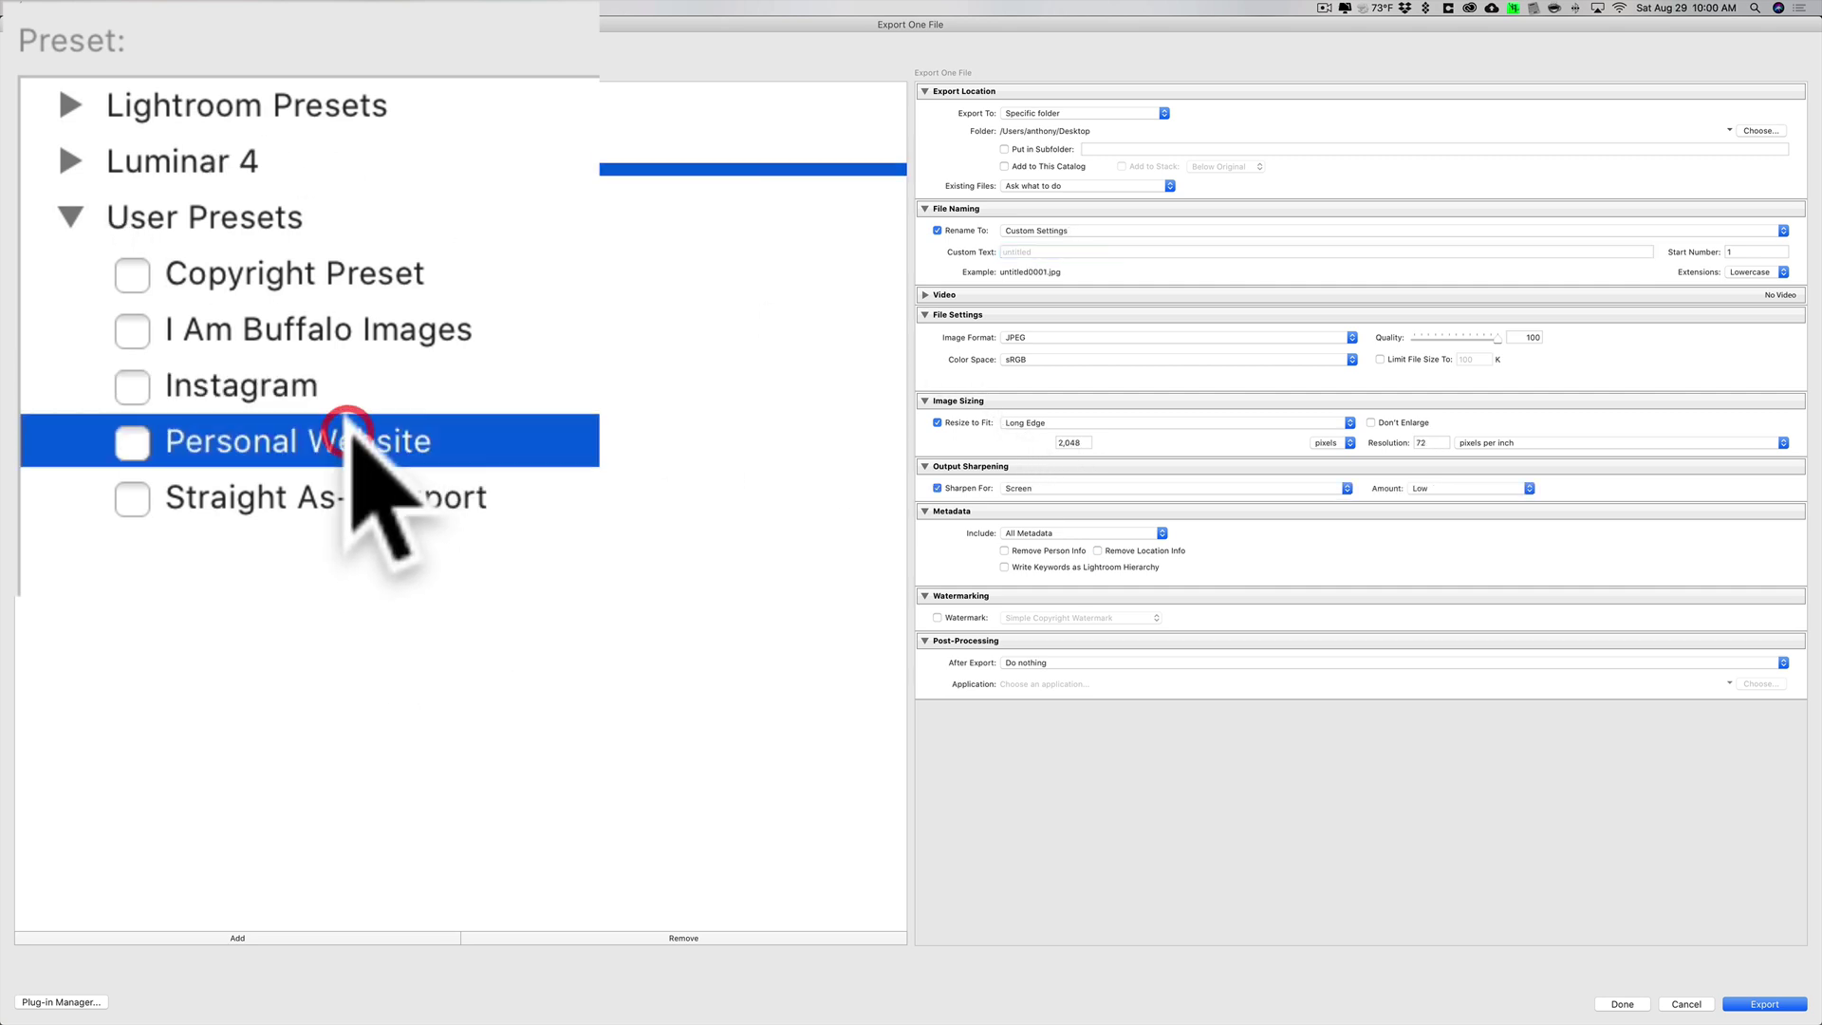
left_click(465, 484)
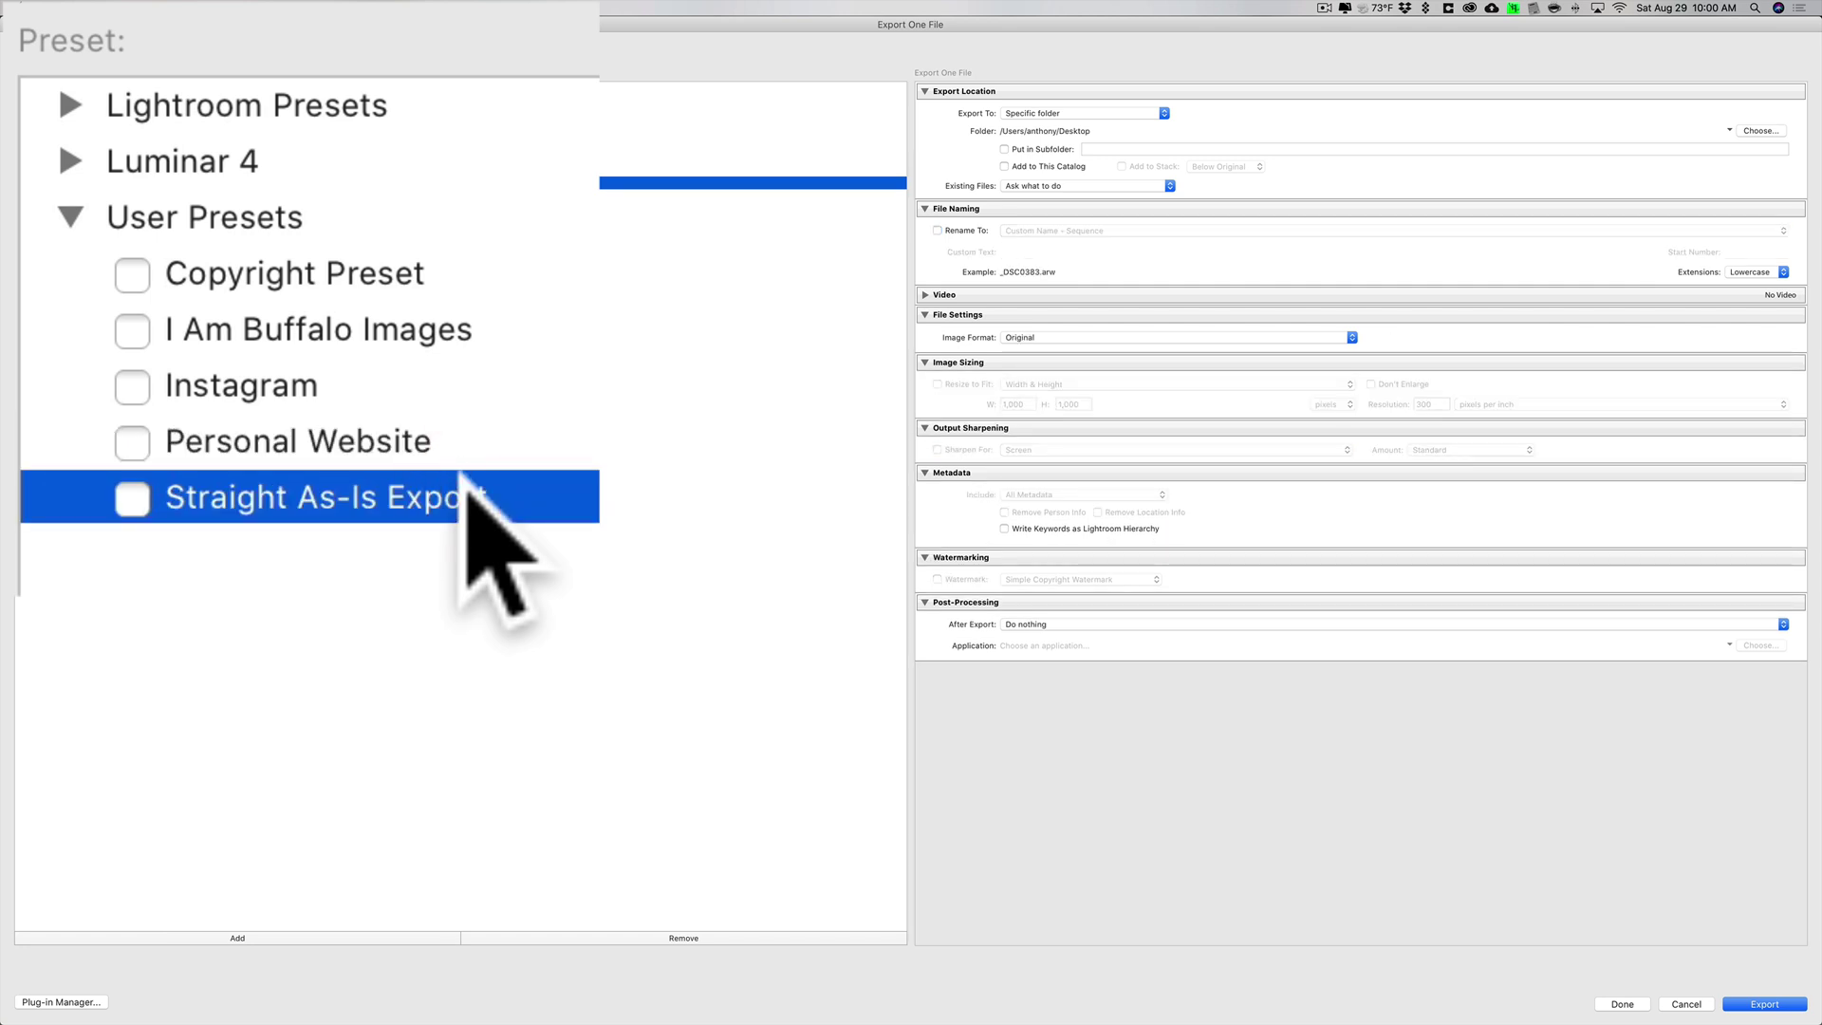
left_click(297, 386)
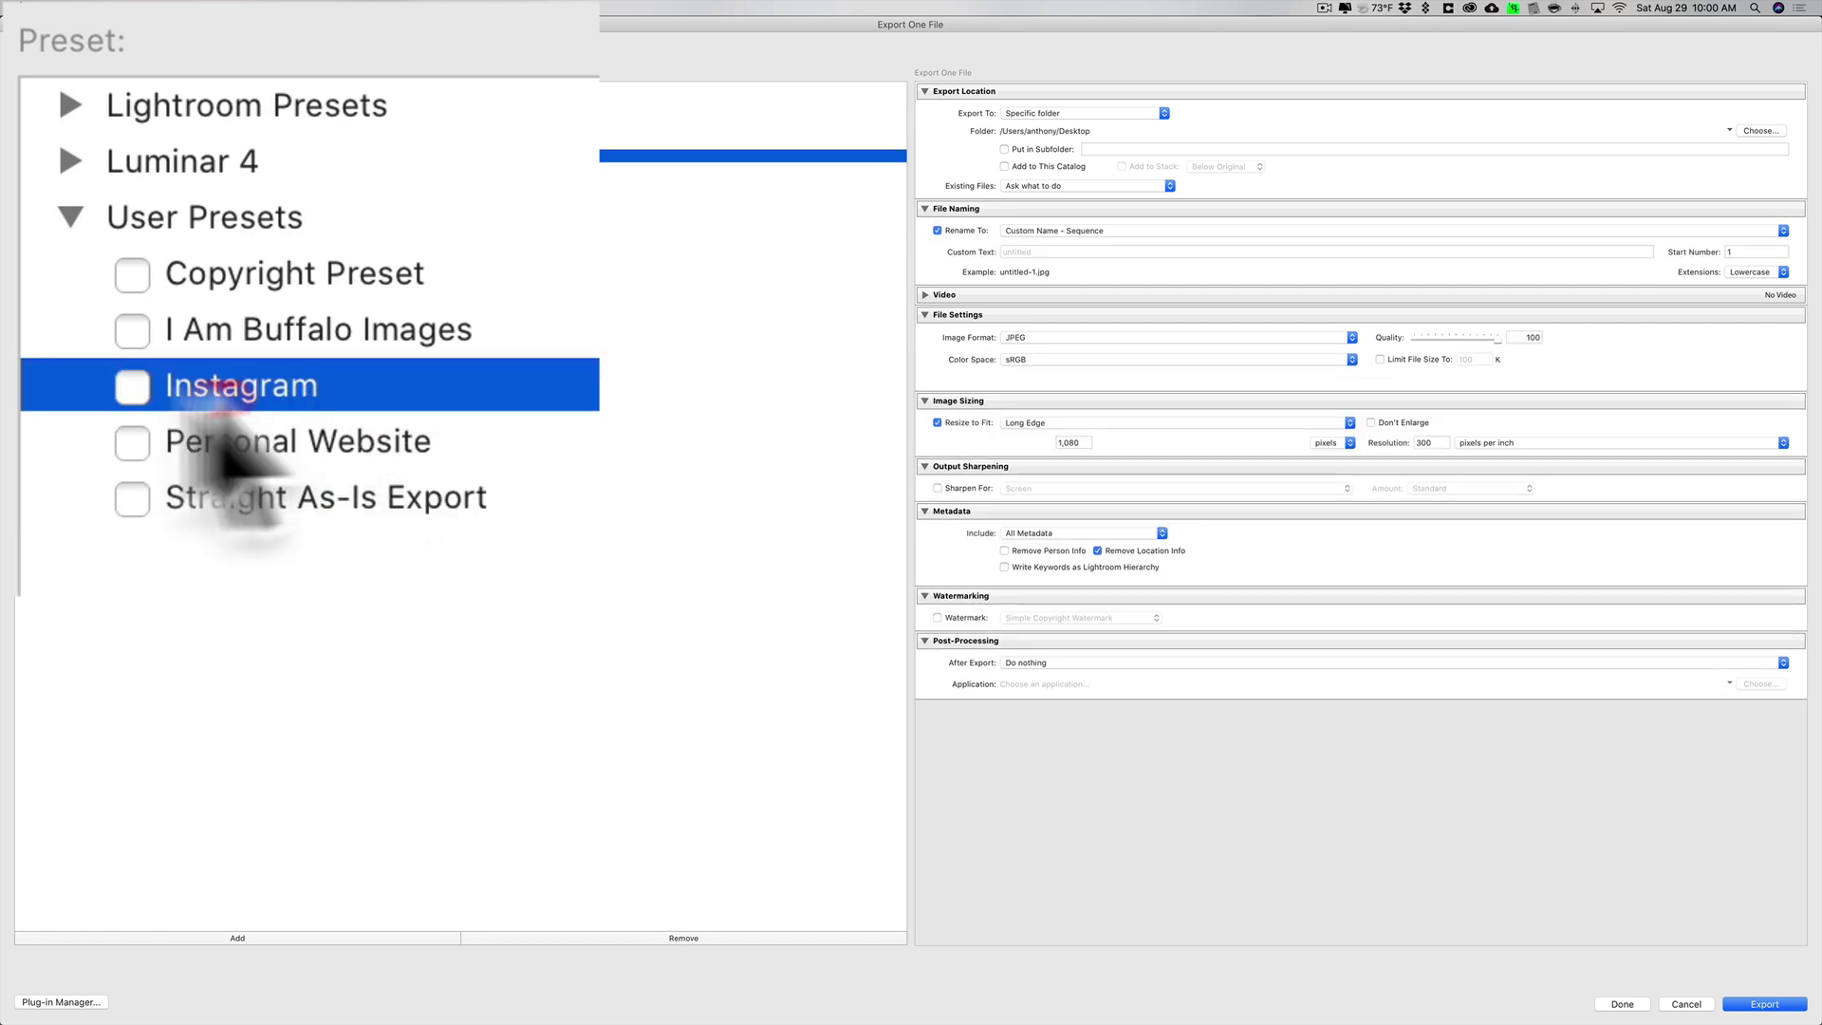
- Tick the Instagram, Personal Website and Straight As-Is Export presets, then untick all three
left_click(132, 385)
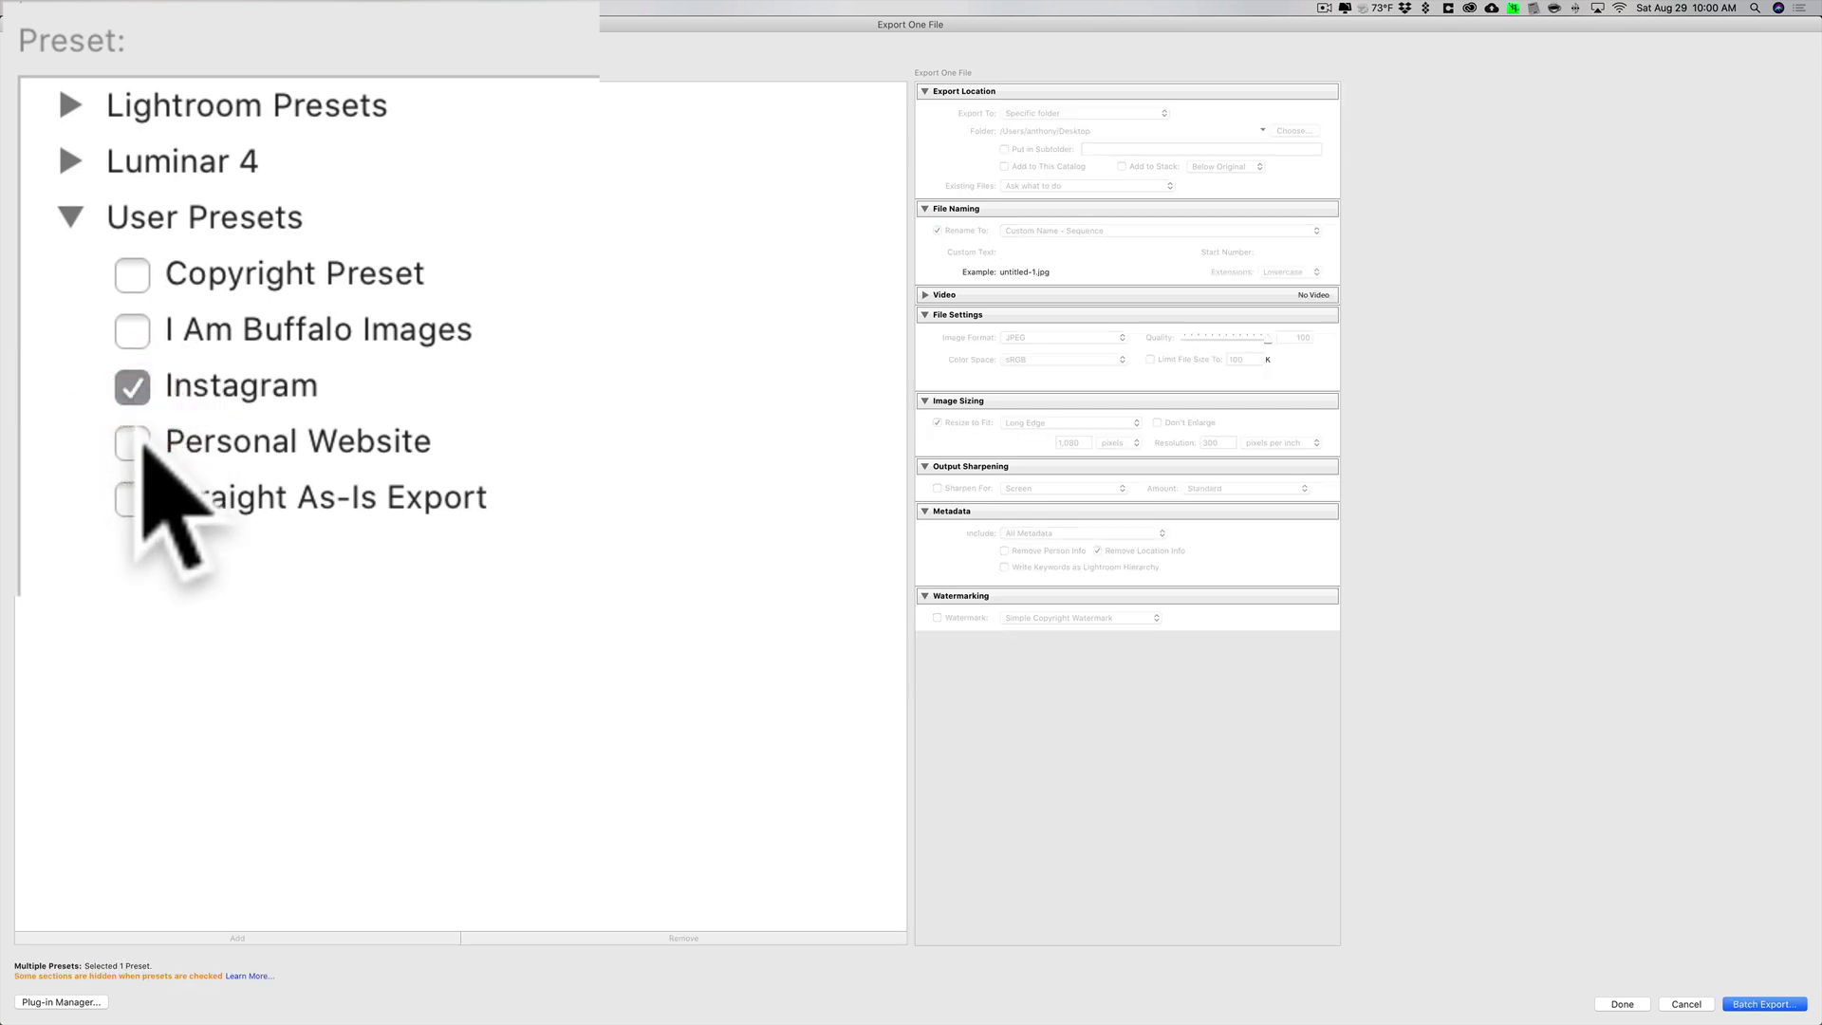
left_click(137, 442)
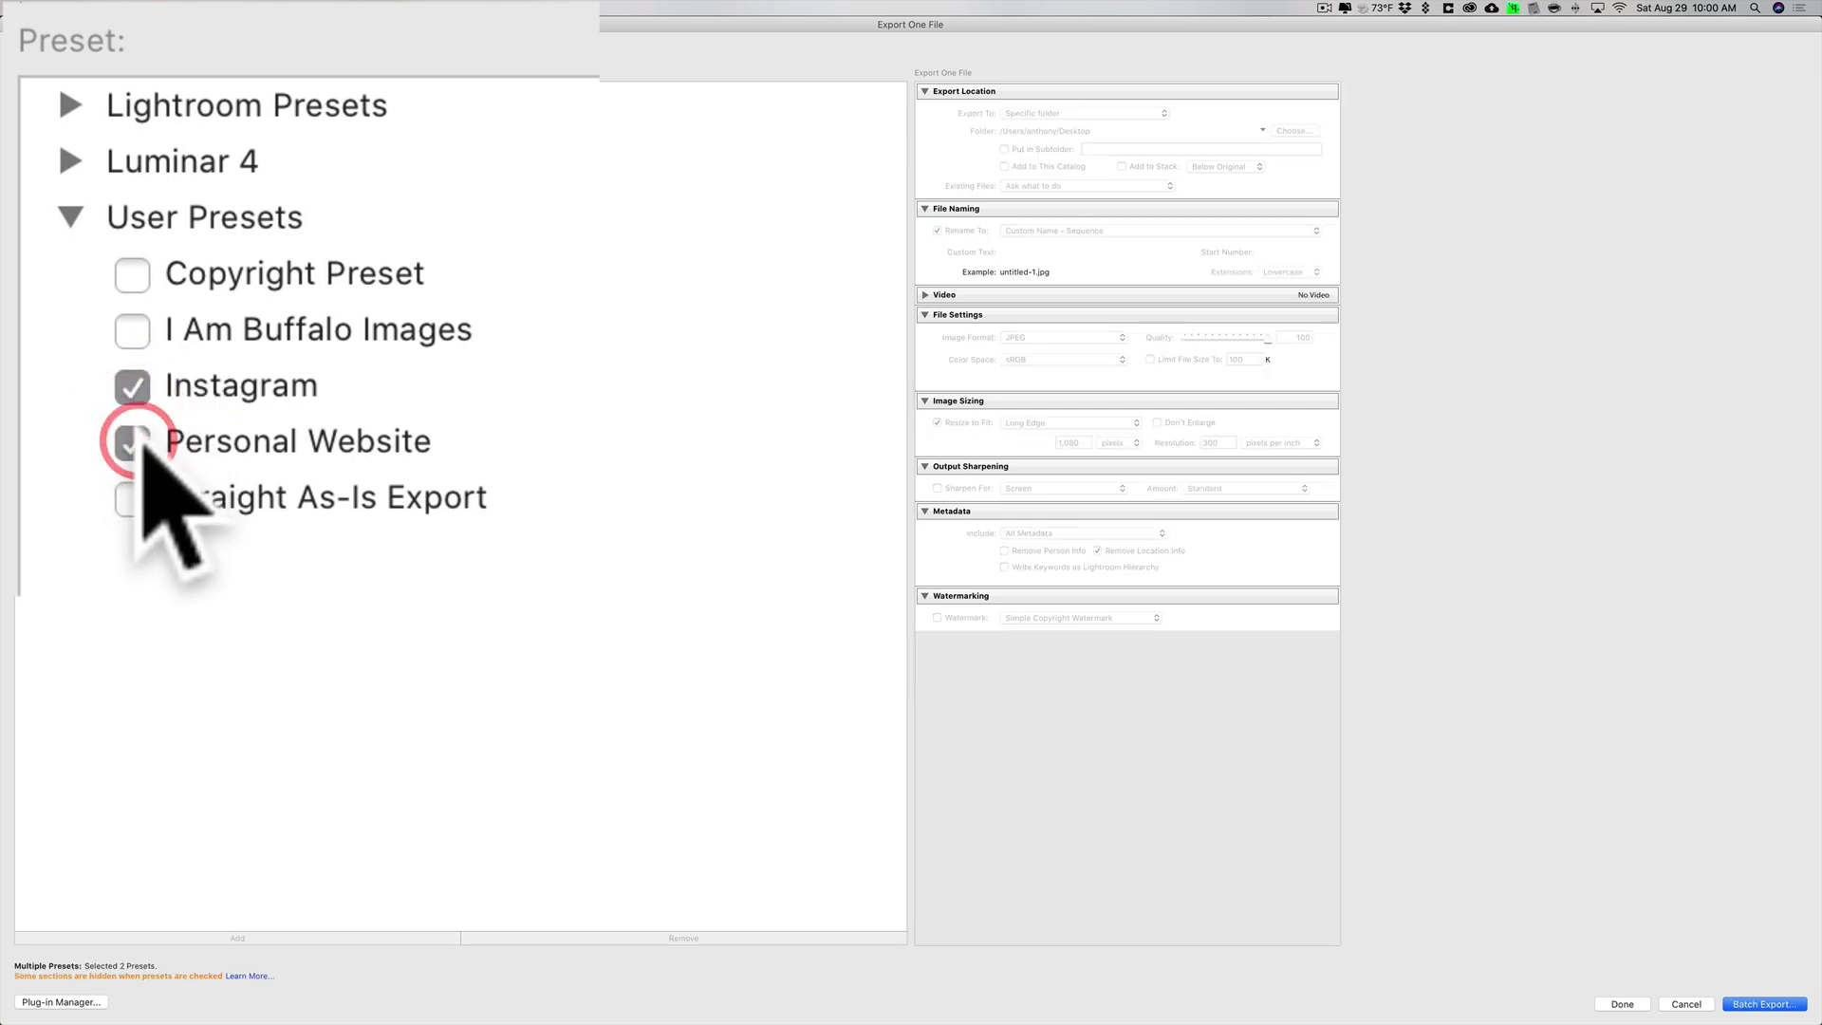
left_click(133, 497)
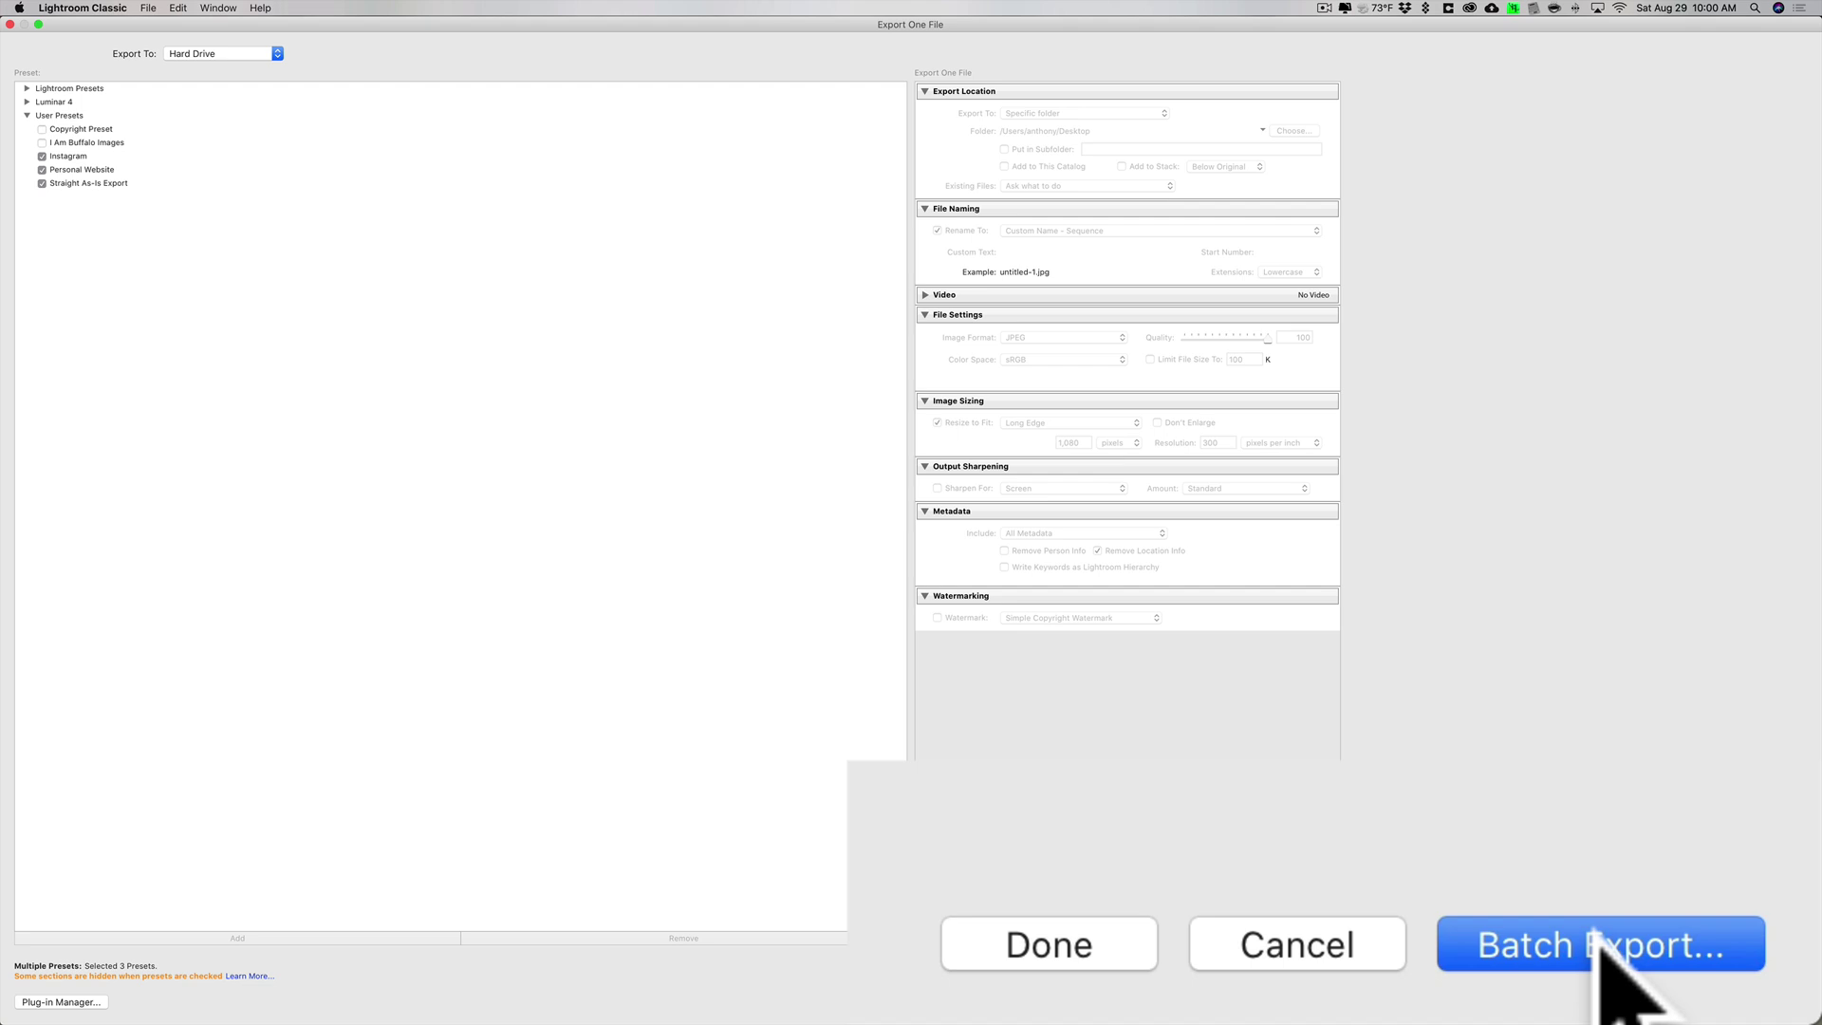
left_click(42, 171)
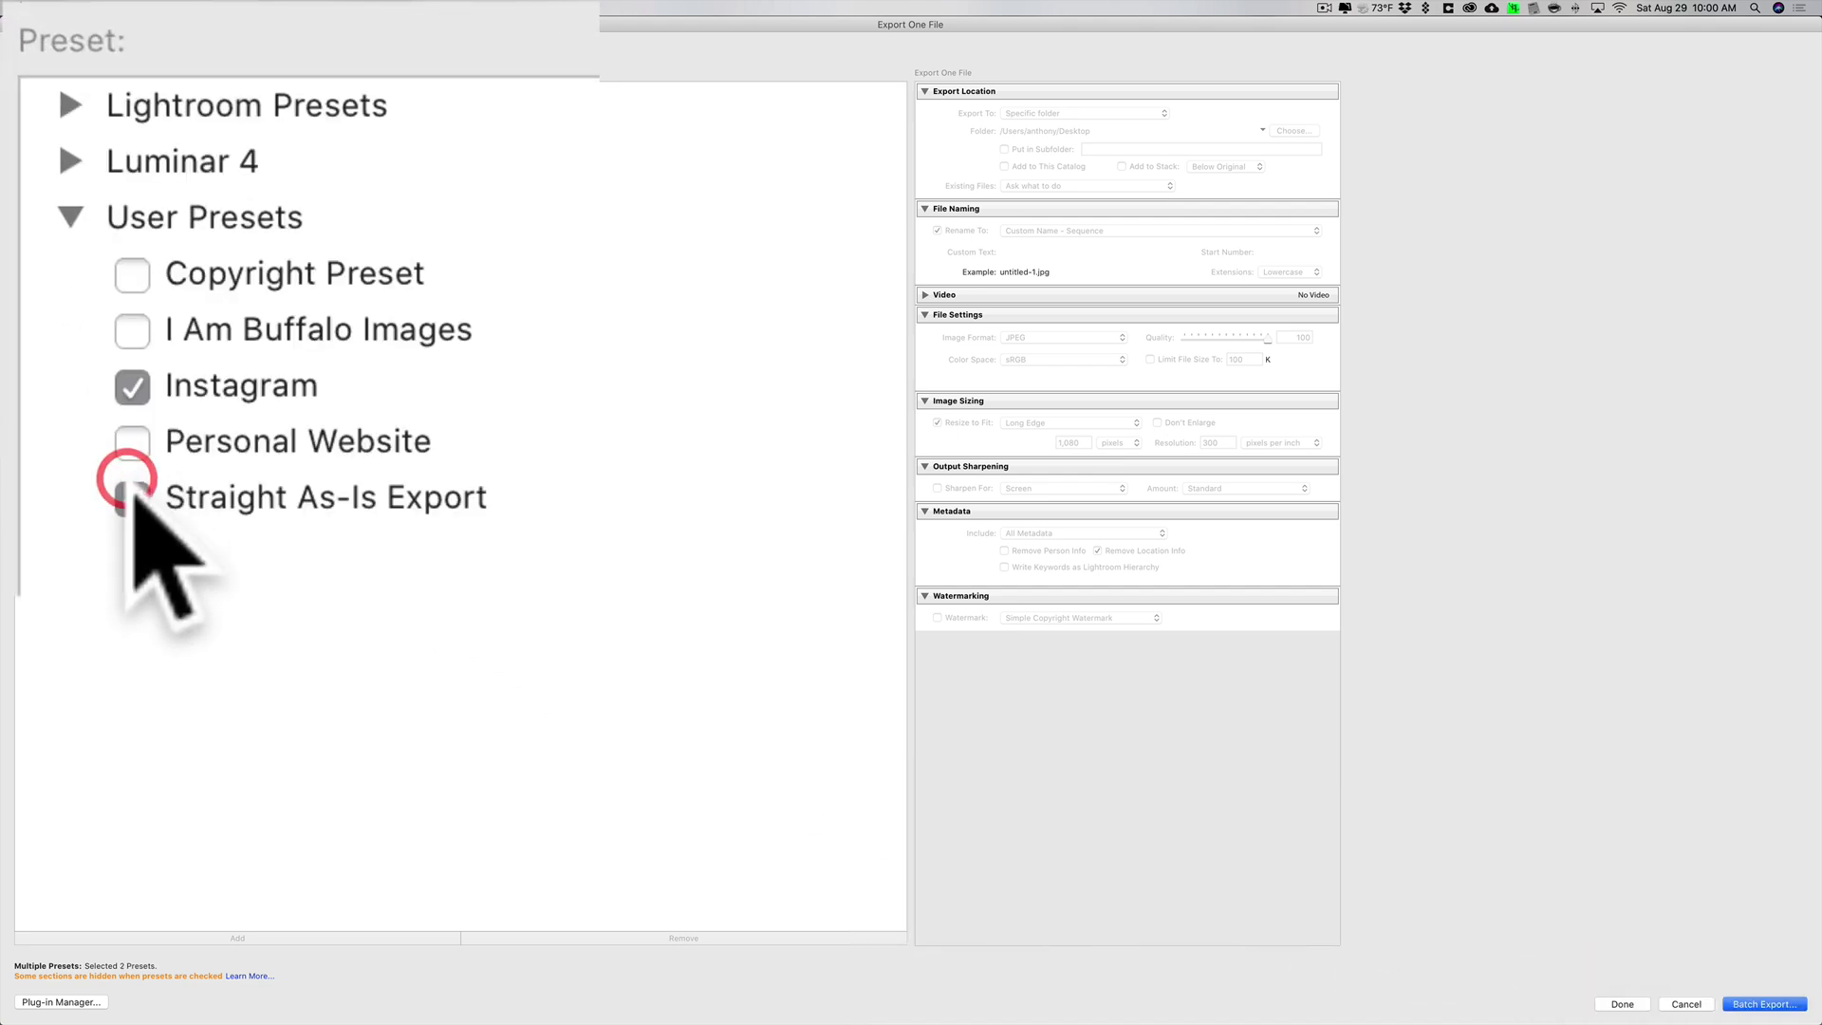
left_click(131, 497)
left_click(132, 386)
left_click(246, 390)
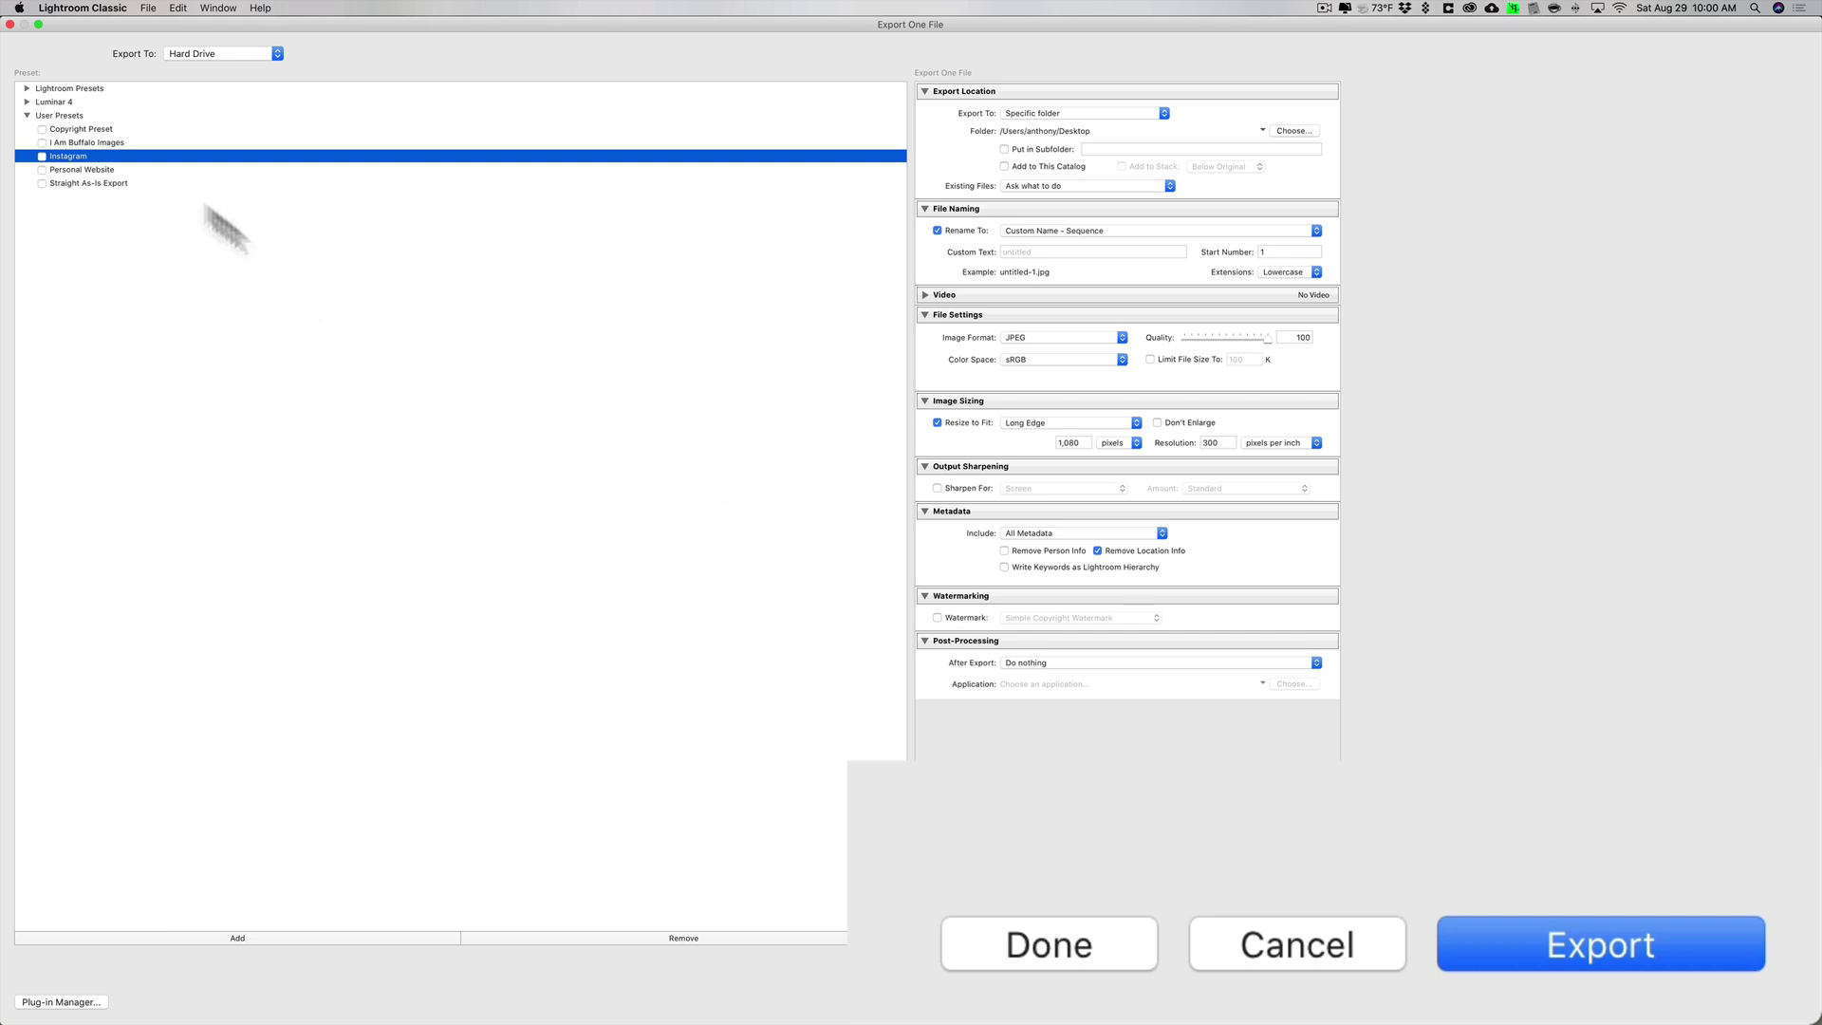
- Re-tick the three presets and start Batch Export
left_click(42, 155)
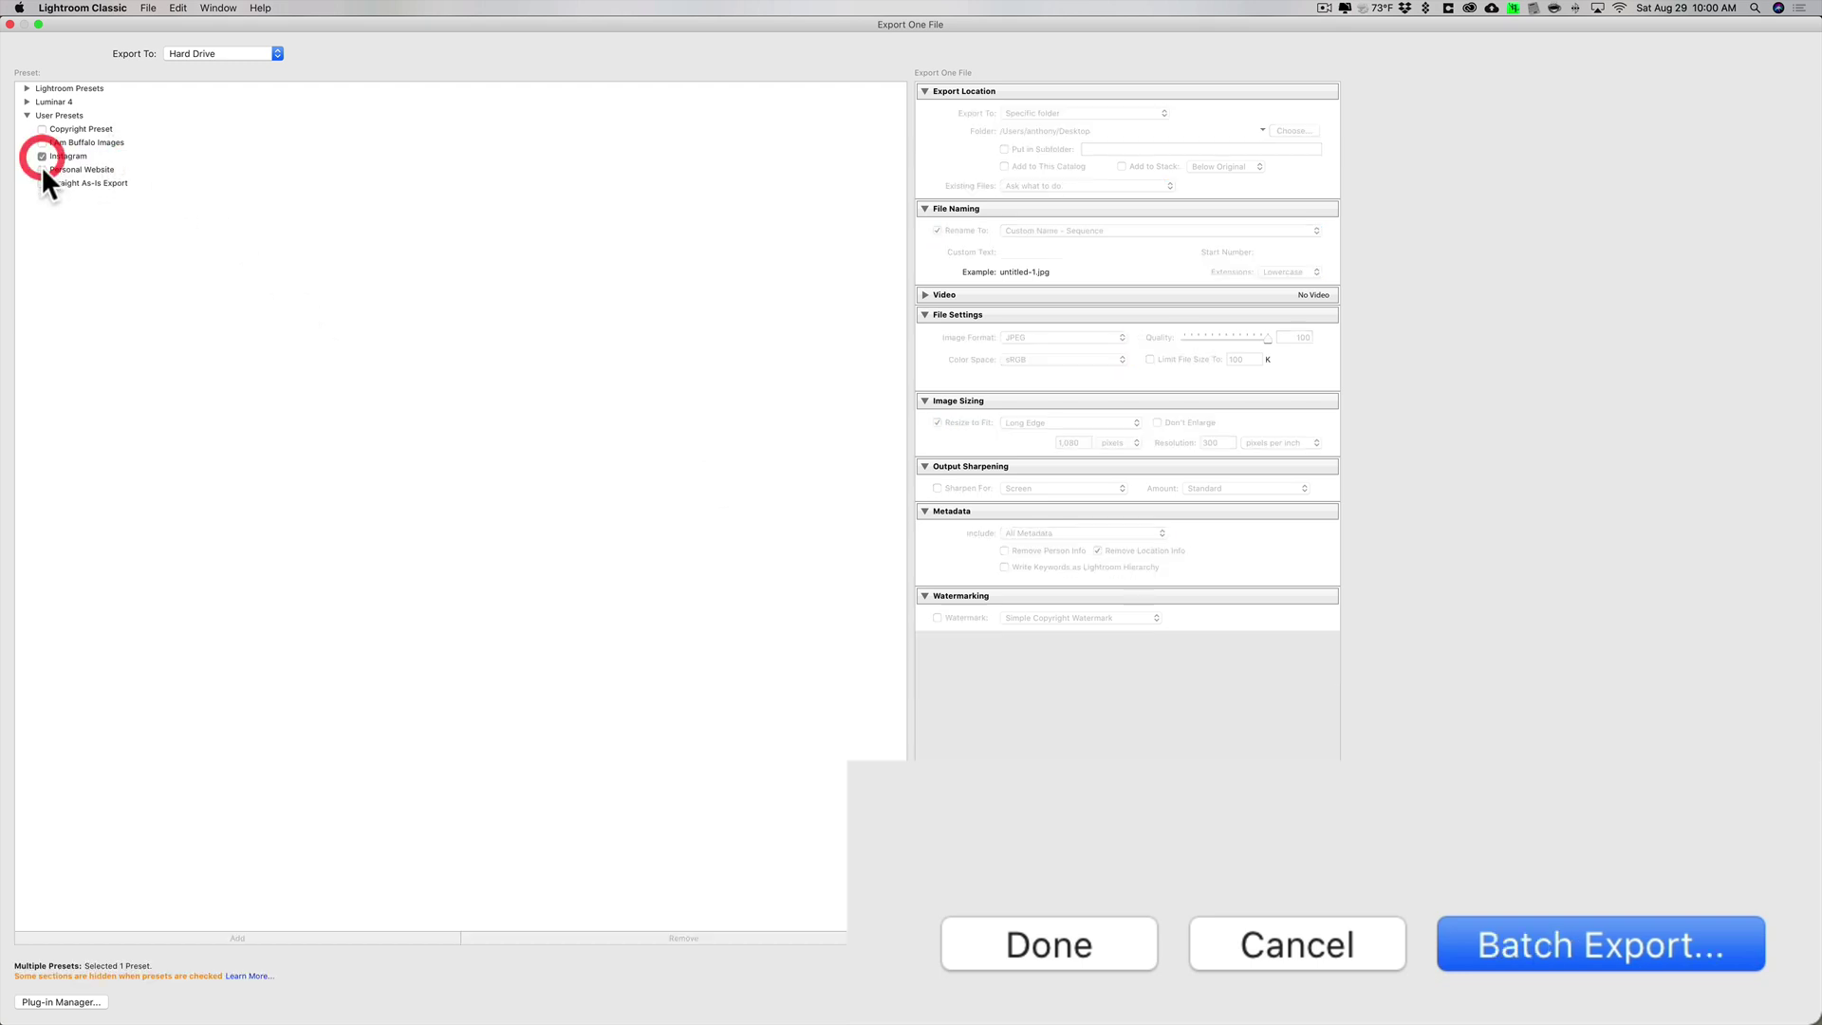
left_click(43, 169)
left_click(44, 181)
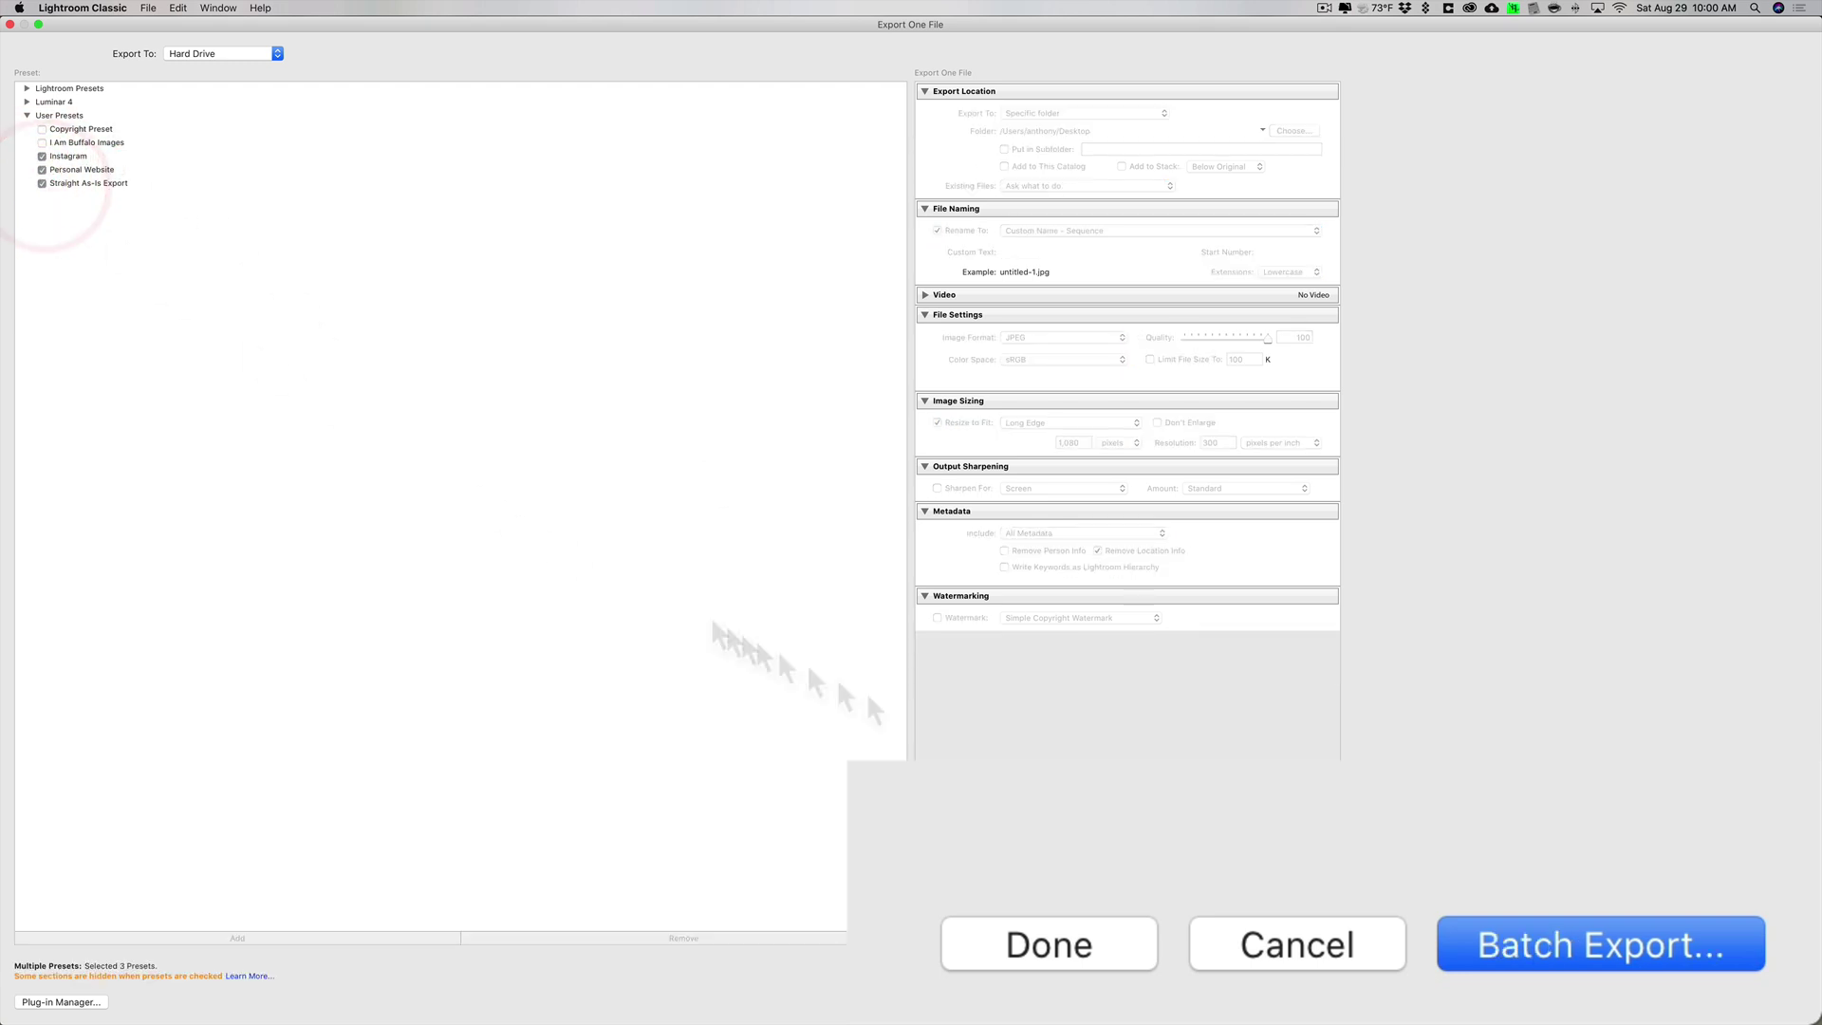
left_click(1602, 949)
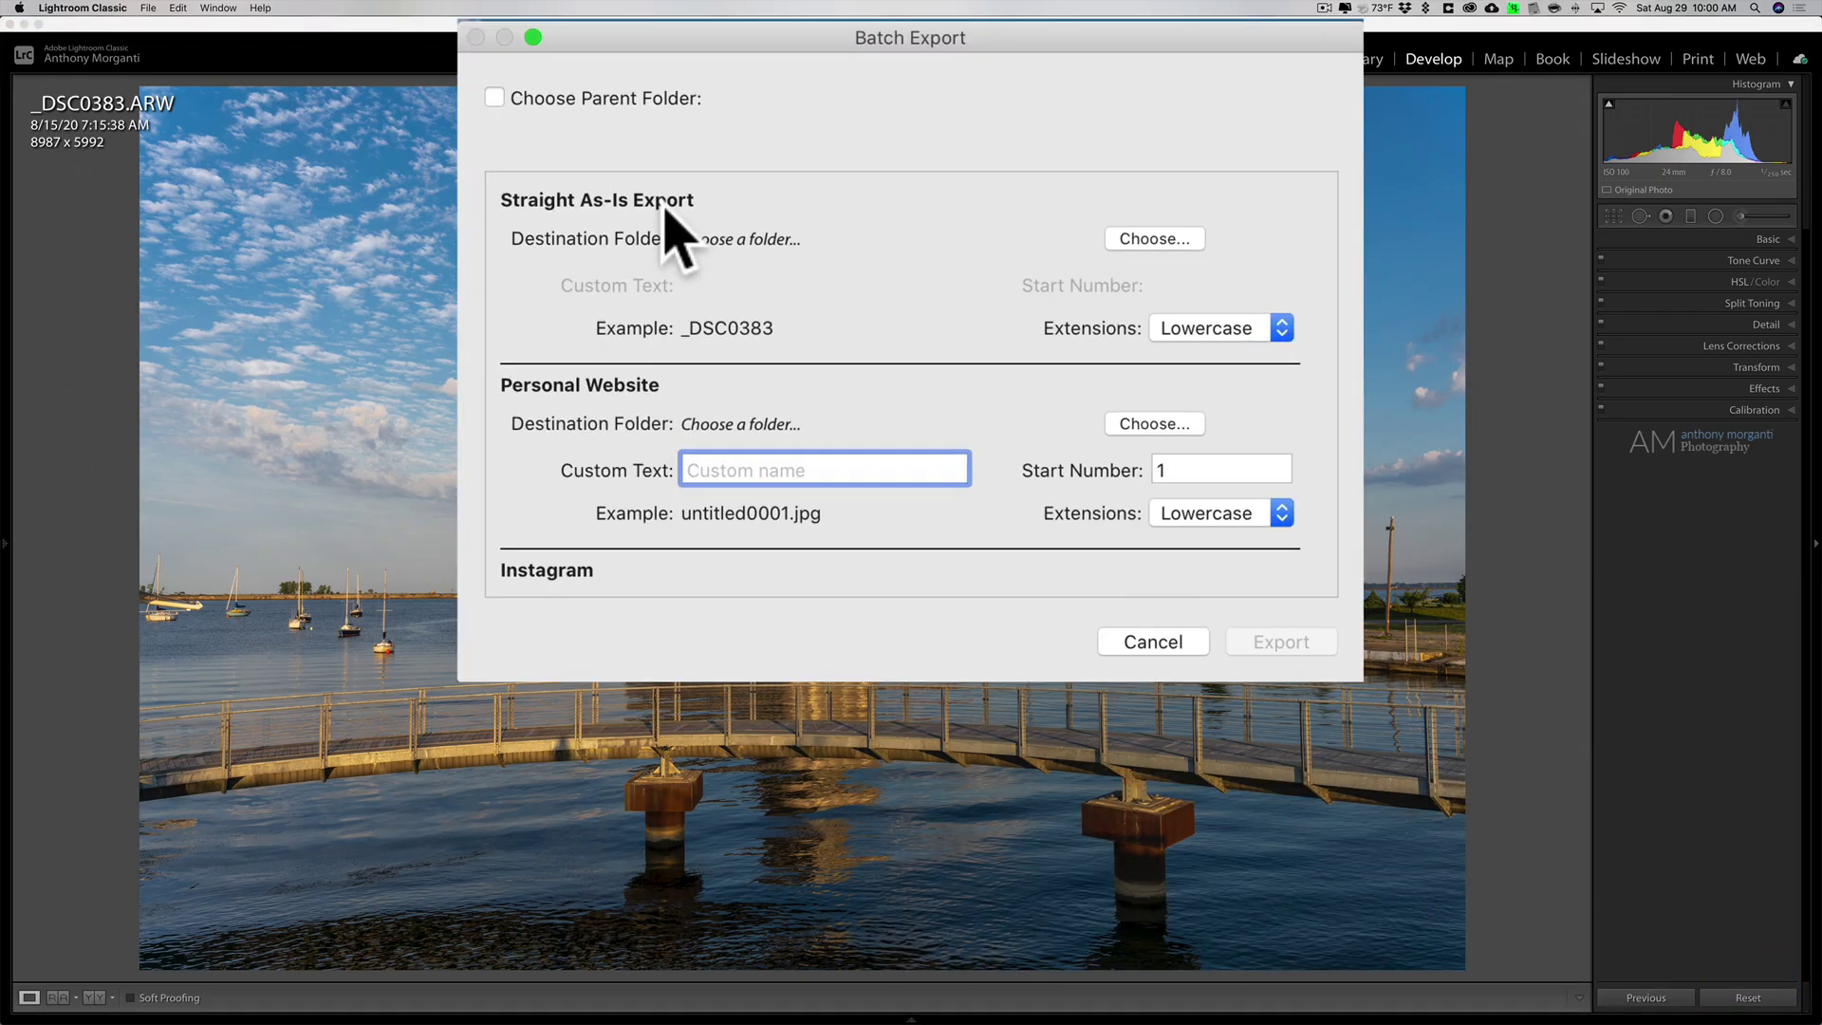
- Set the Straight As-Is Export destination folder to Desktop
scroll(663, 216, "down", 3)
scroll(664, 216, "up", 3)
scroll(664, 207, "down", 3)
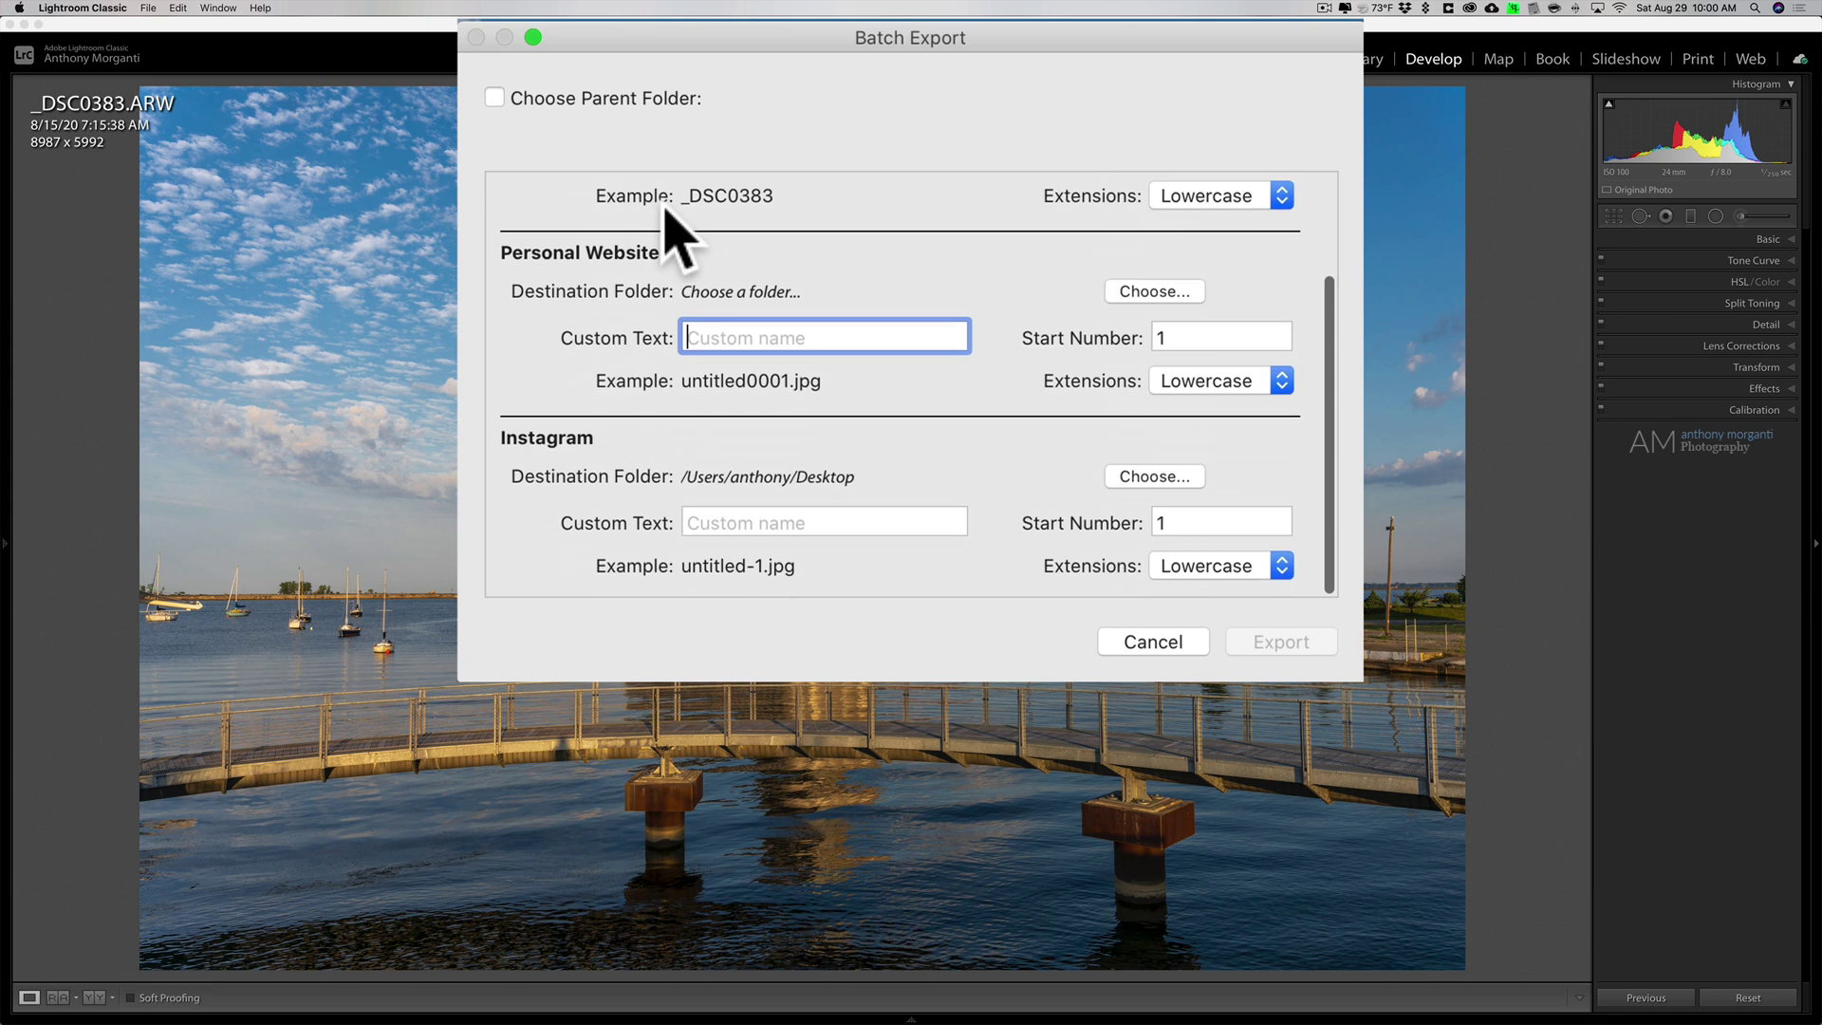
scroll(674, 231, "up", 3)
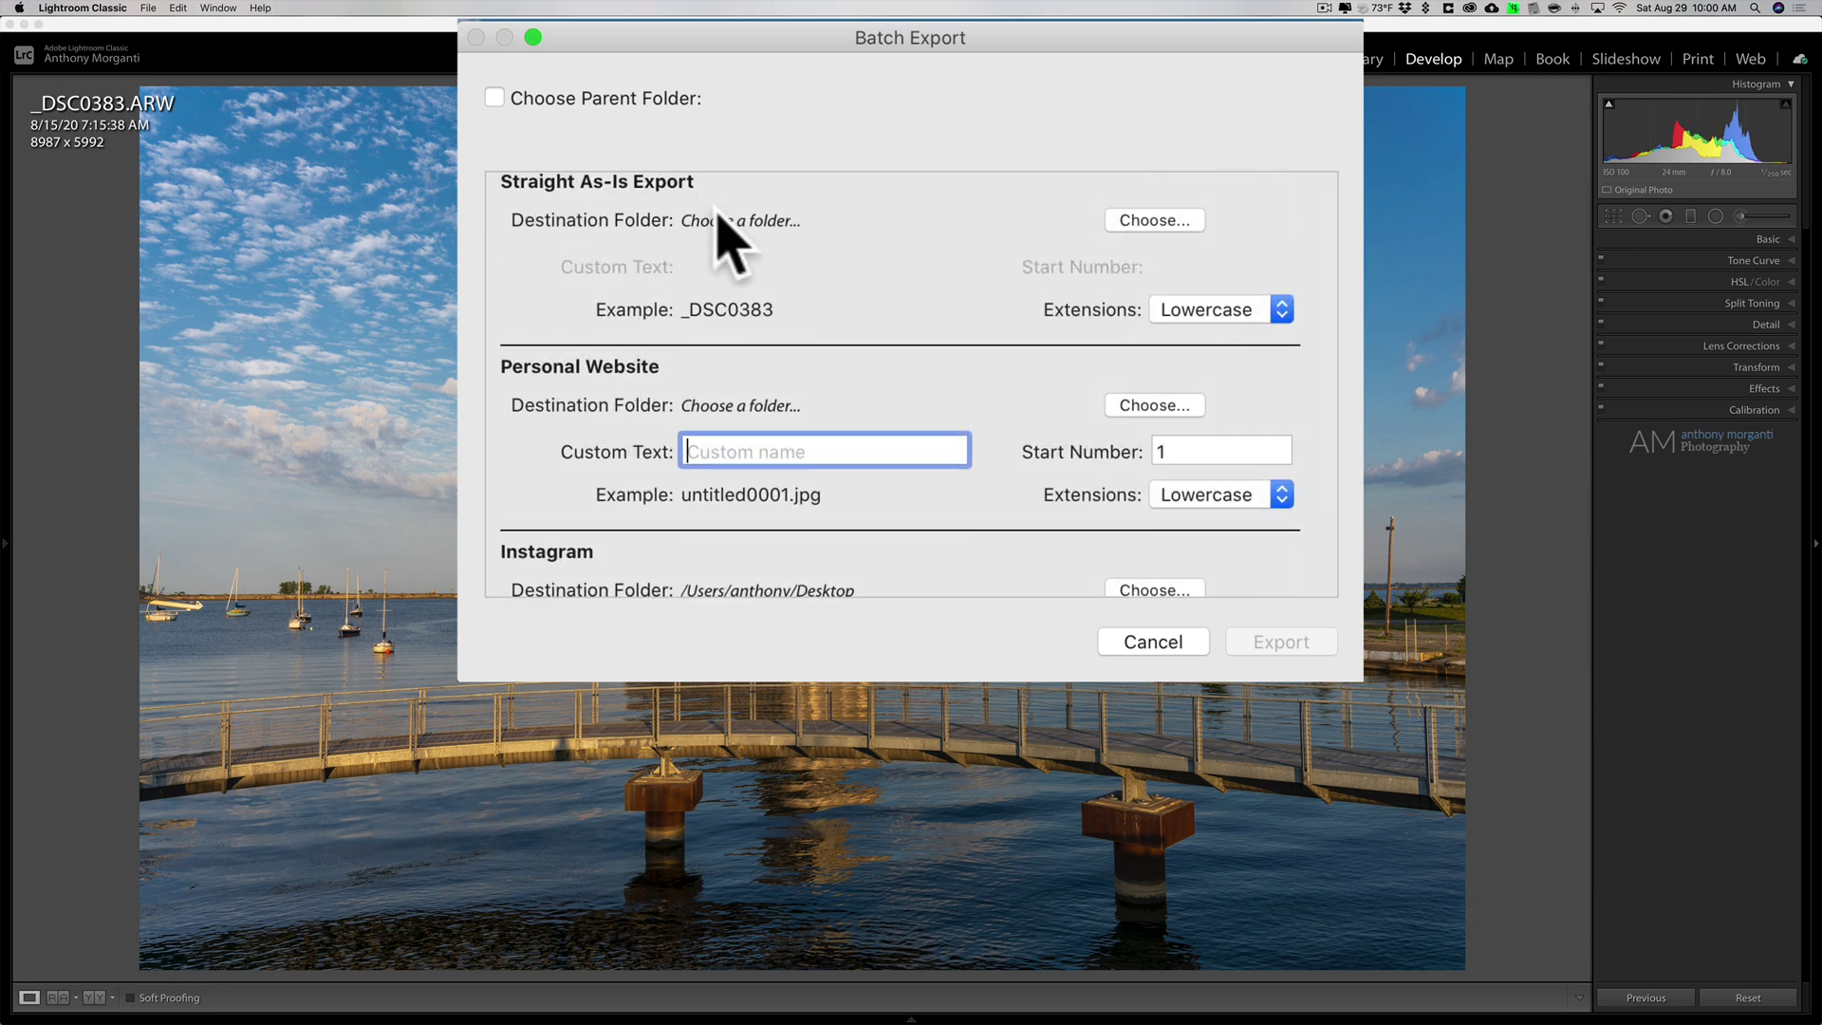
left_click(1169, 224)
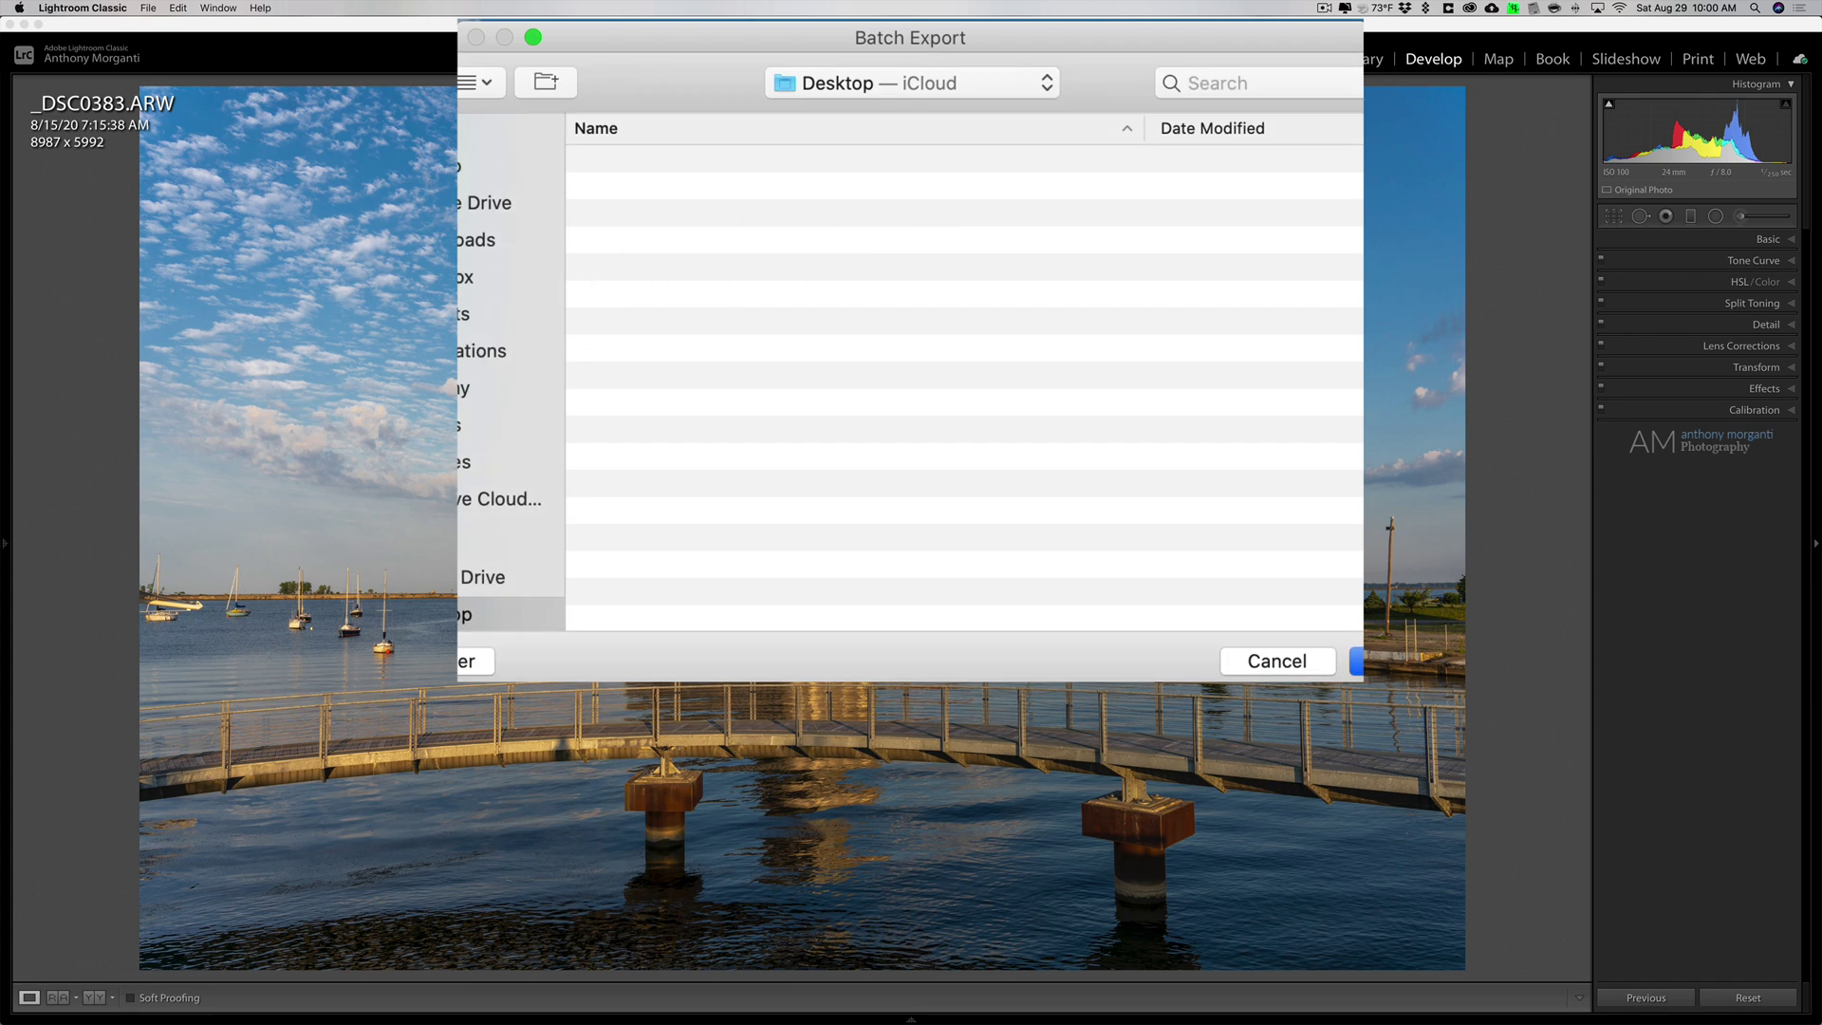
left_click(1359, 664)
- Set the Personal Website destination folder to Desktop as well
scroll(940, 352, "down", 3)
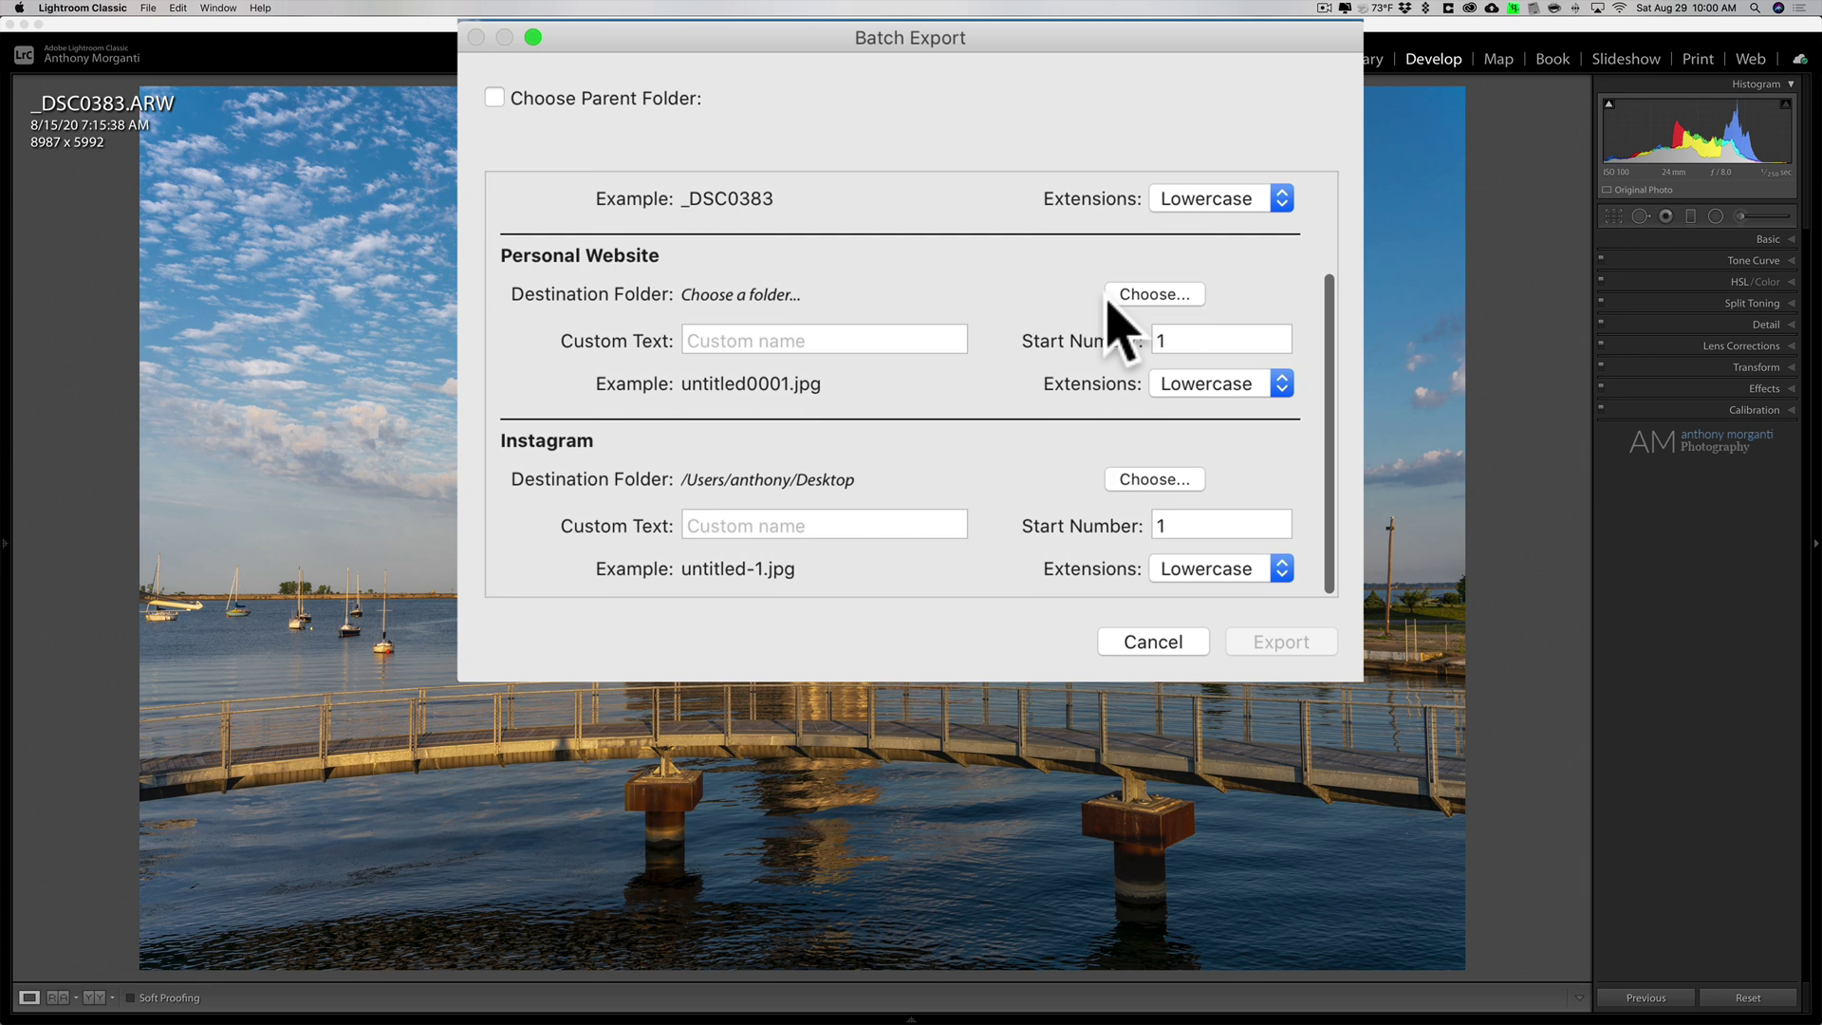
left_click(1143, 296)
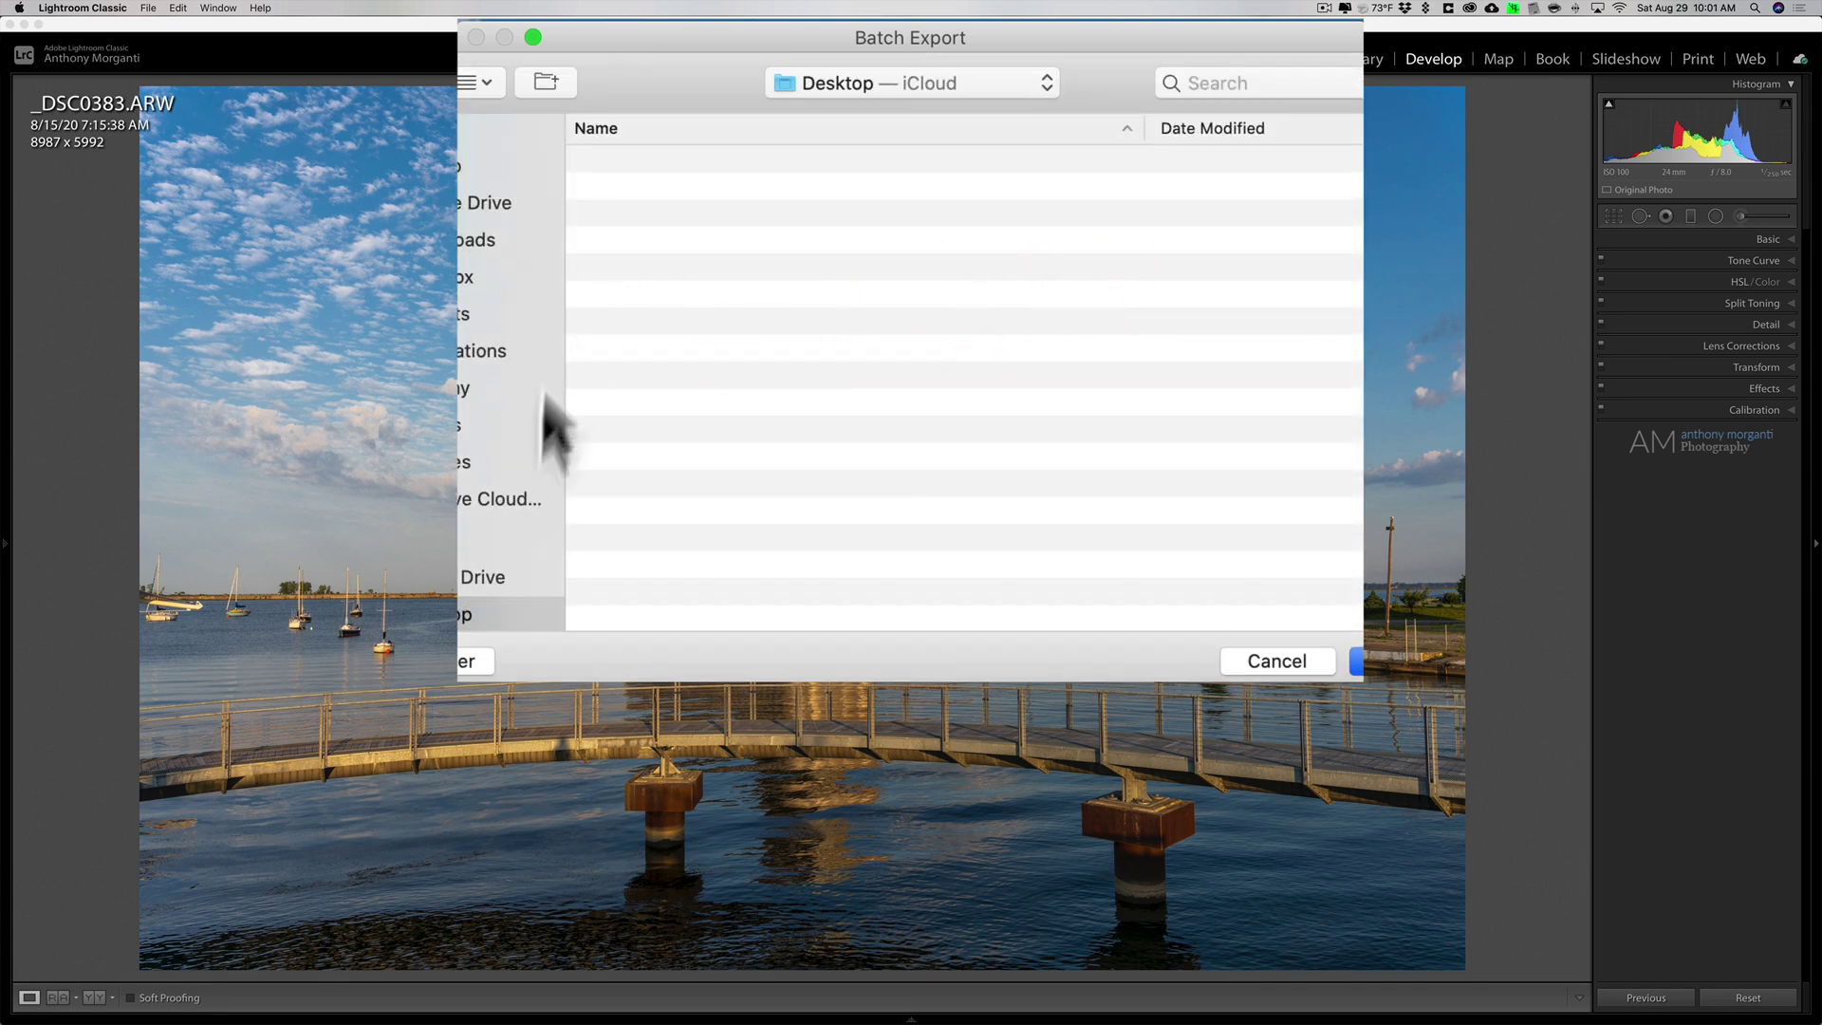
left_click(1357, 662)
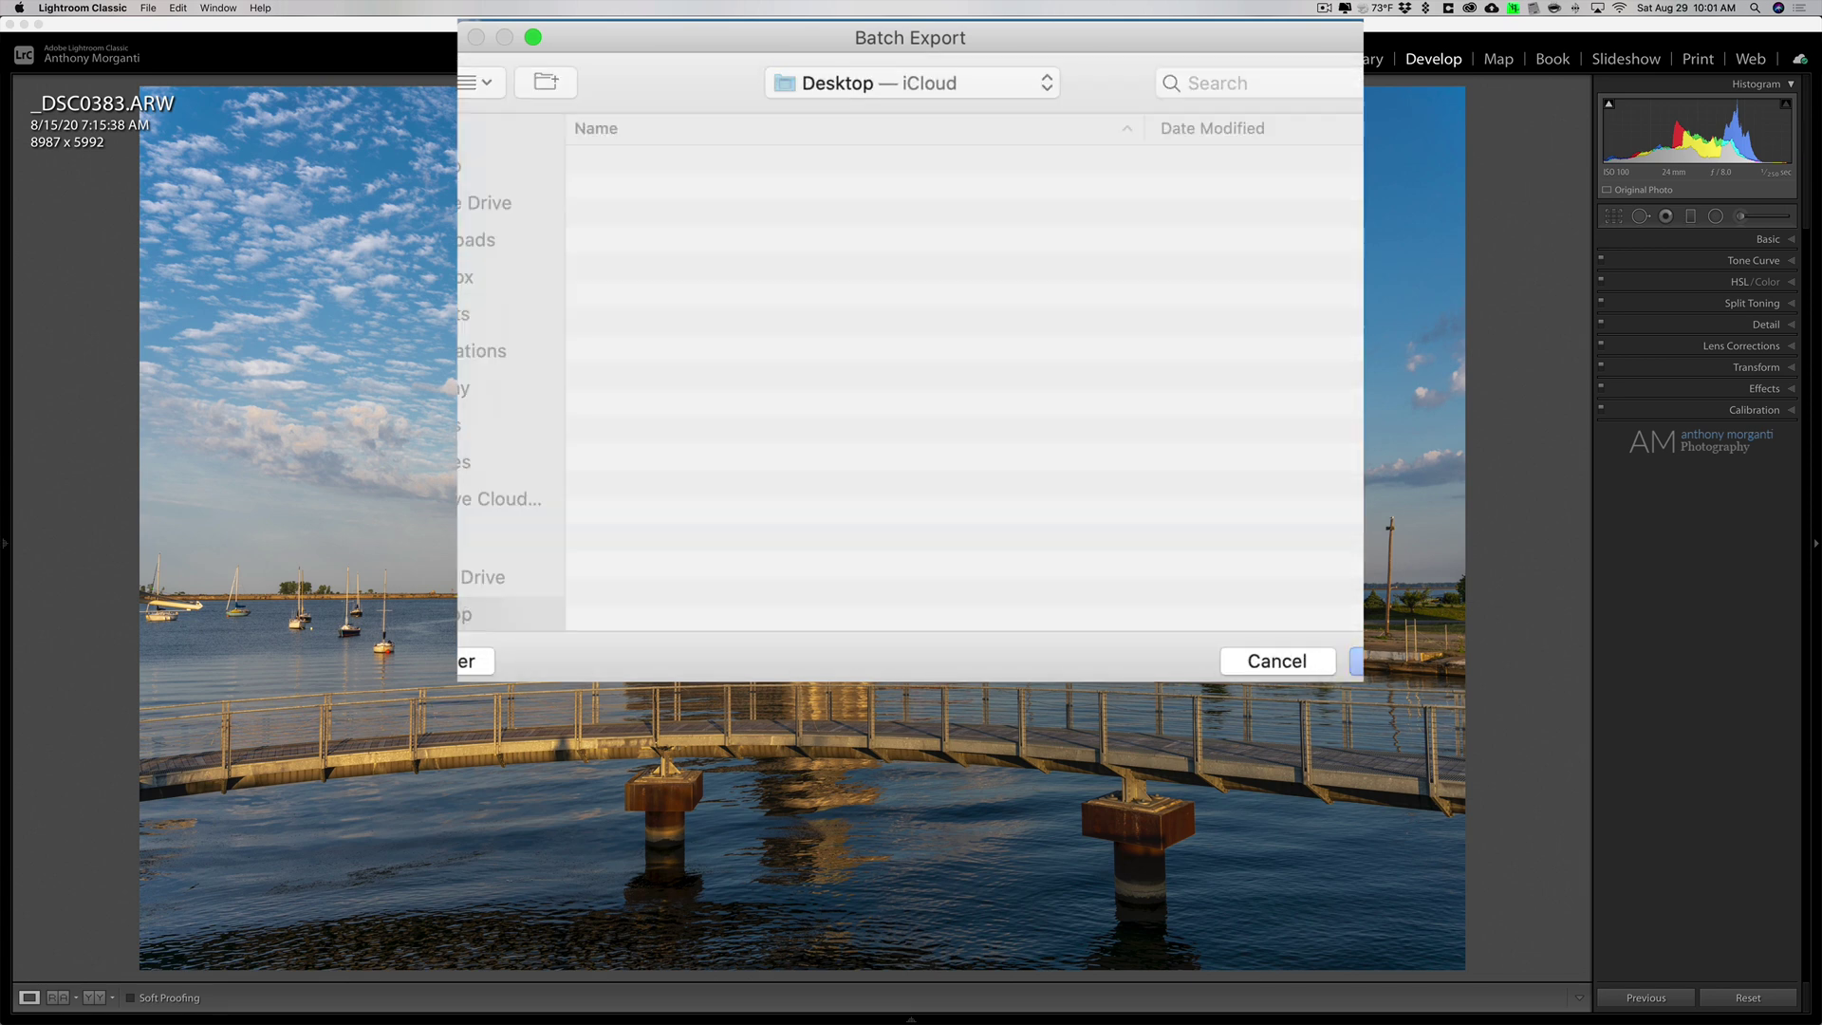
left_click(746, 334)
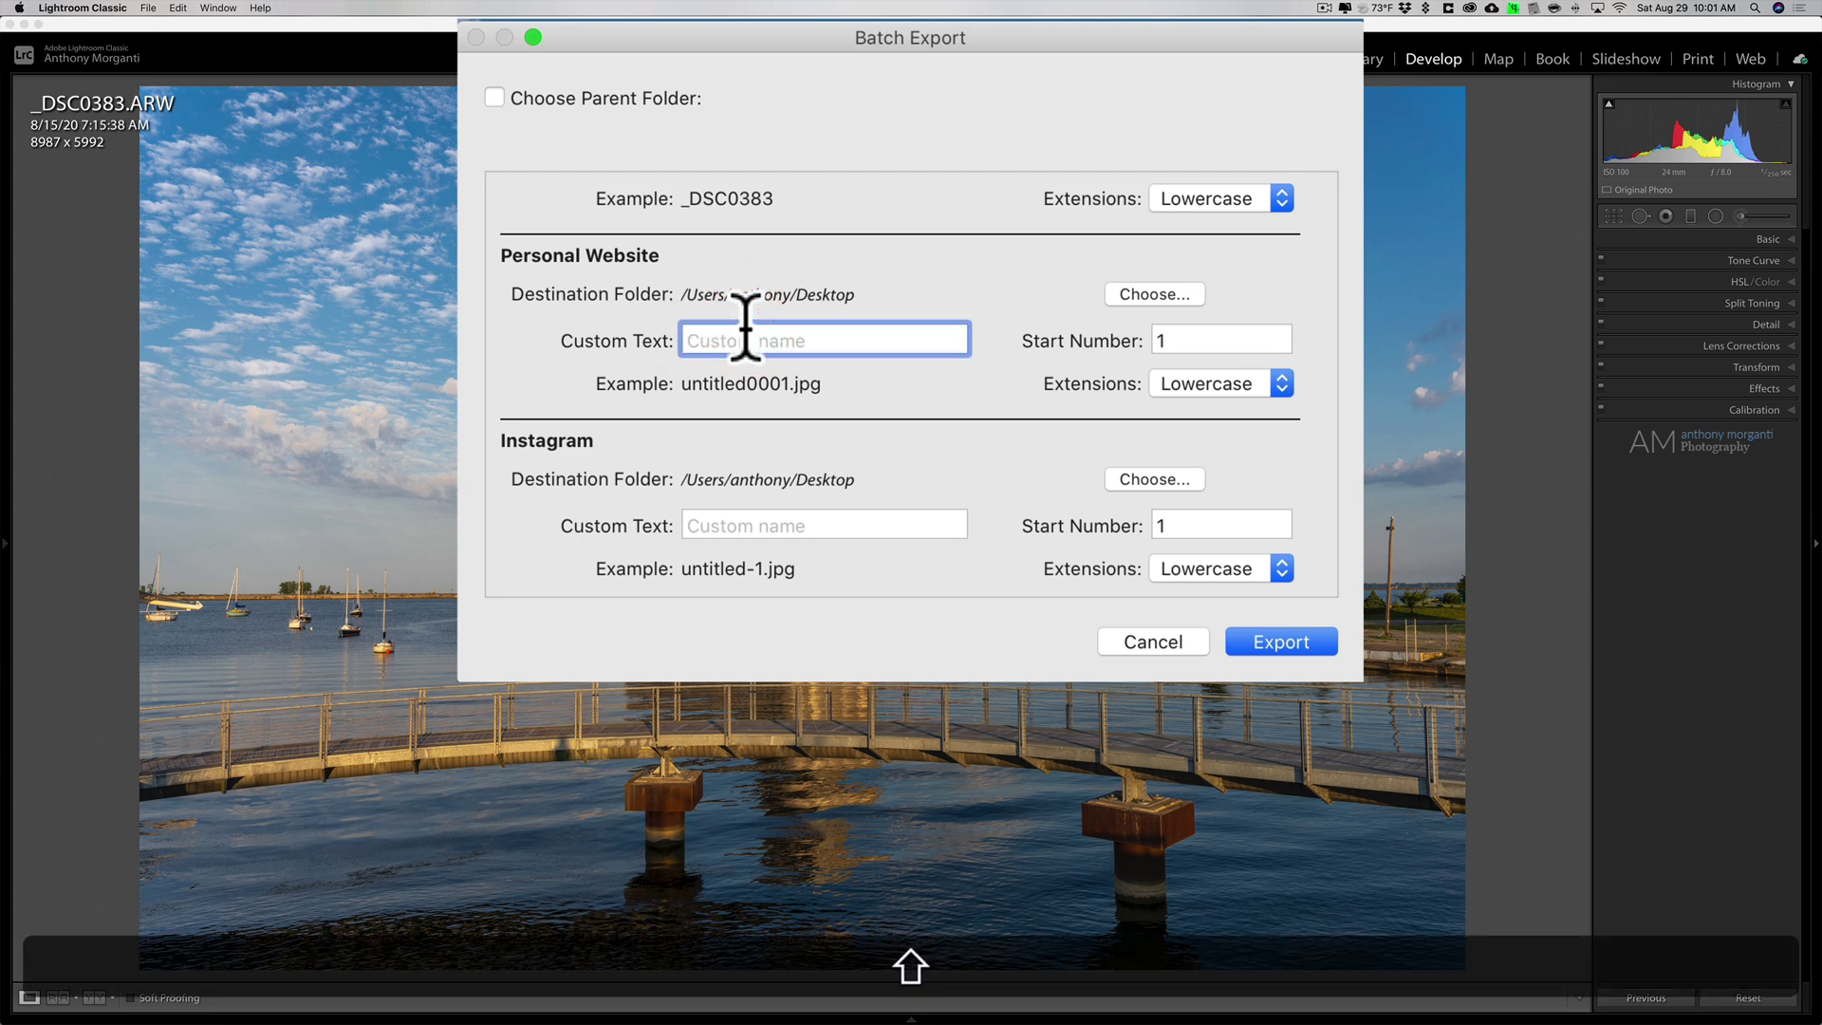
- Enter 'Grain Elevator' as the custom text for the Personal Website and Instagram exports
type("Grain ")
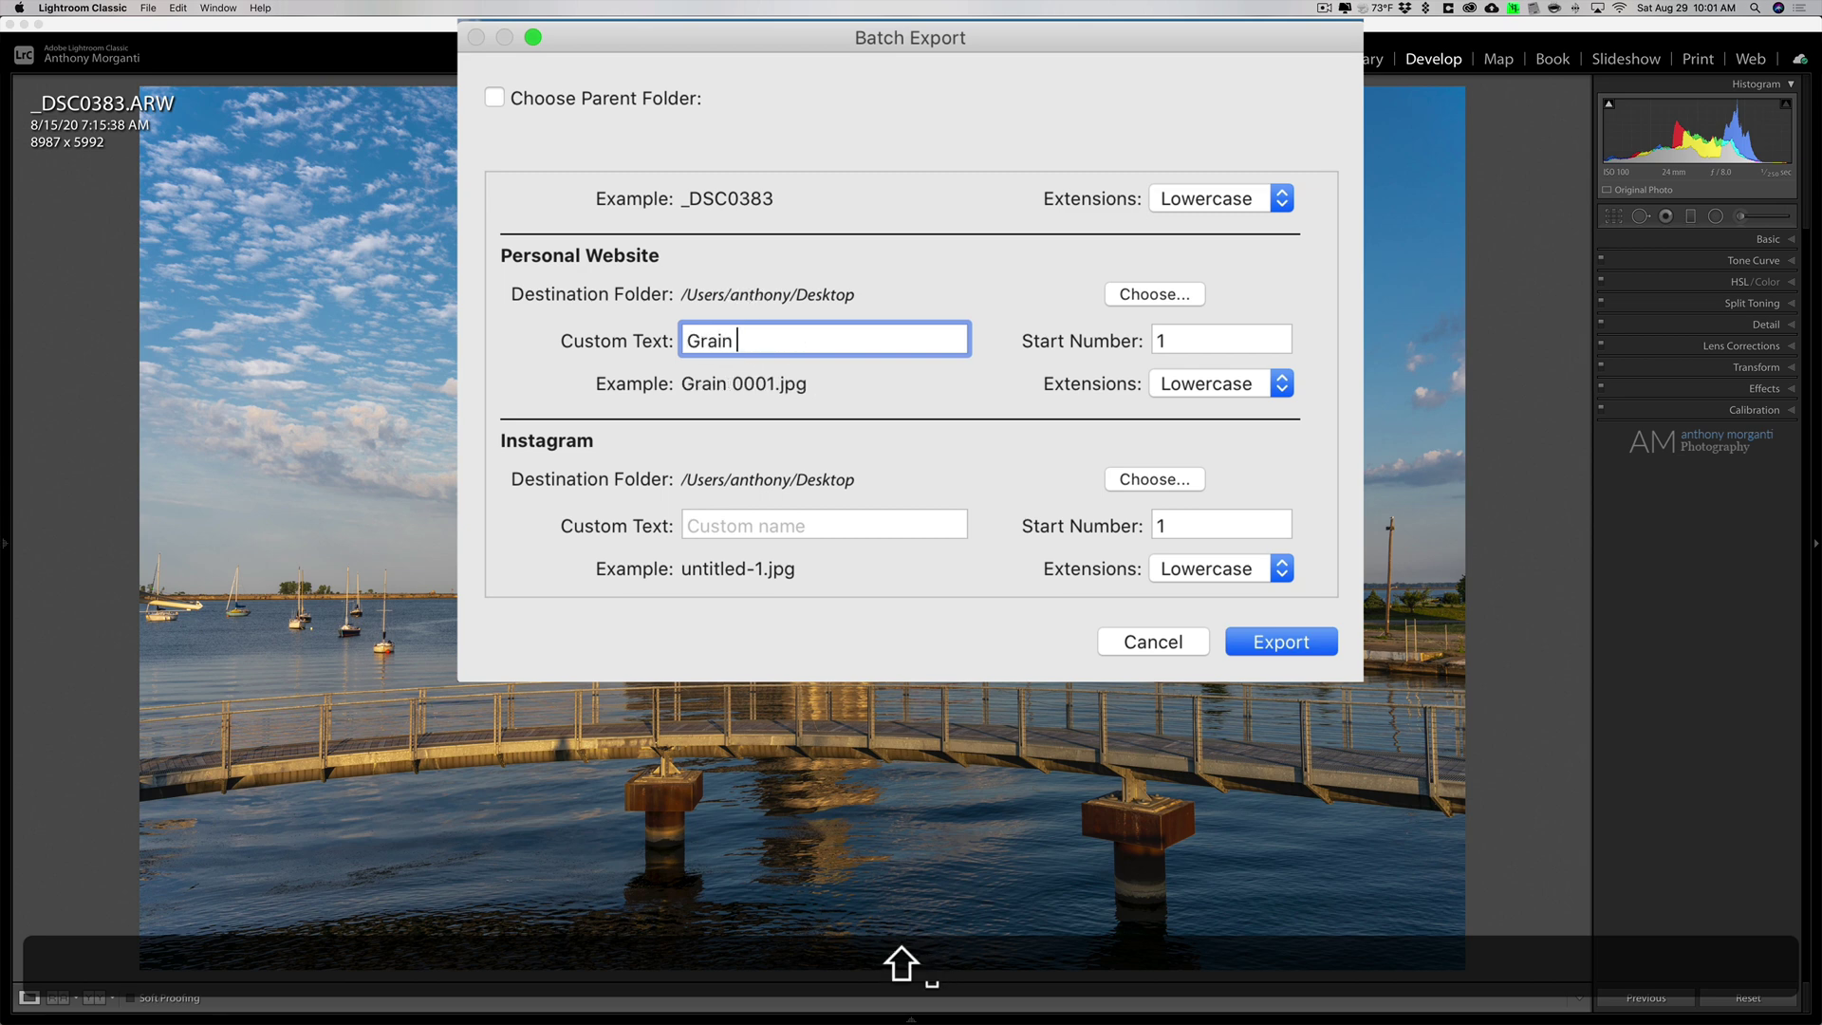
type("Elevator")
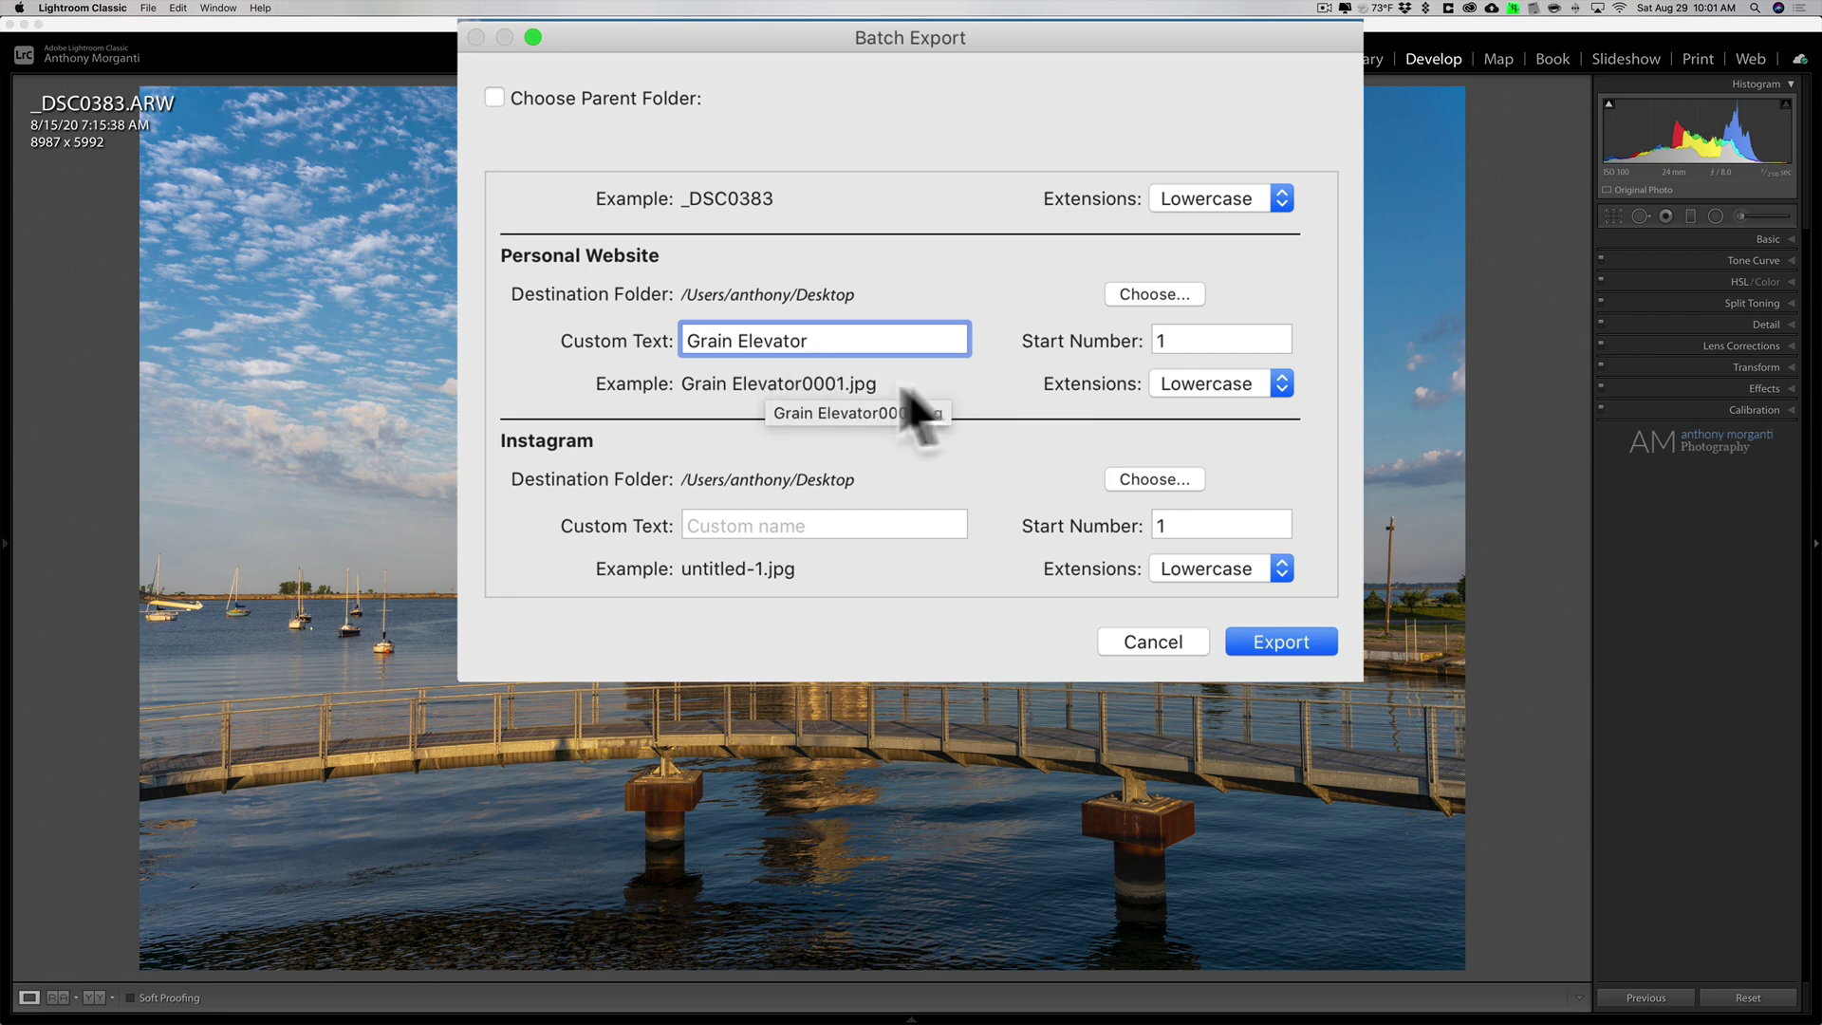
scroll(911, 385, "down", 1)
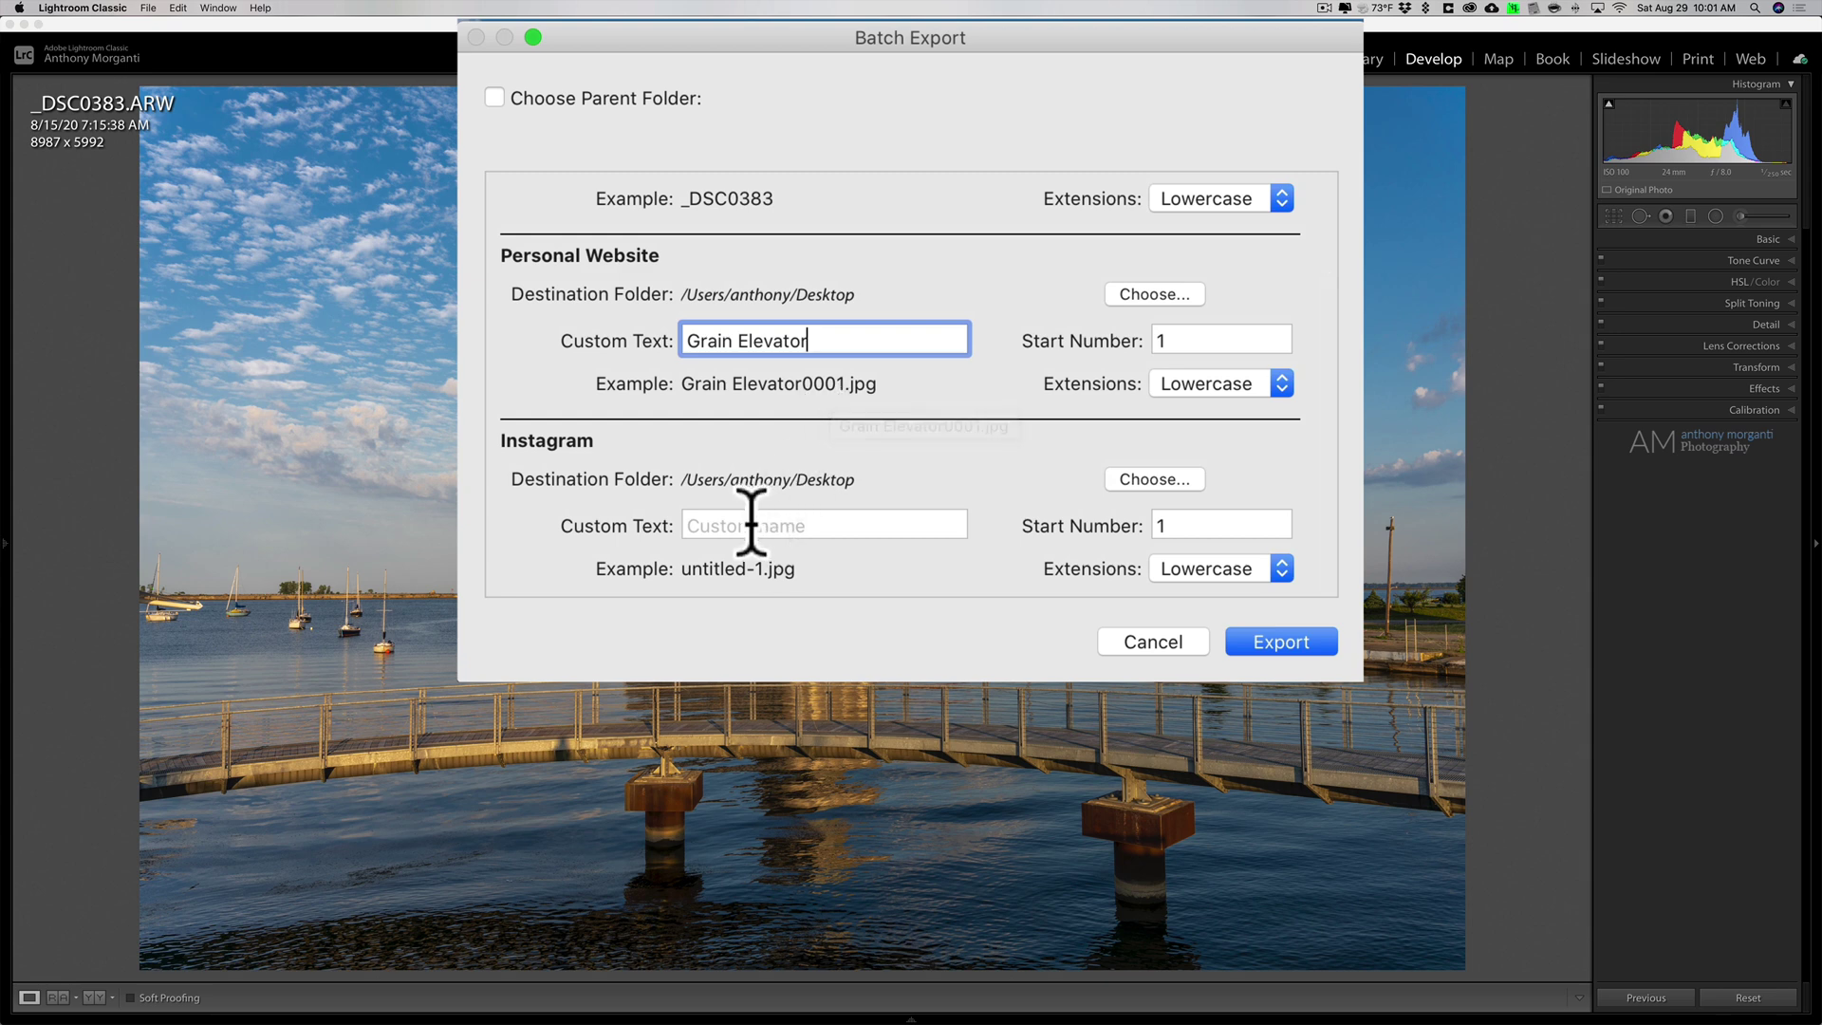
scroll(753, 520, "down", 1)
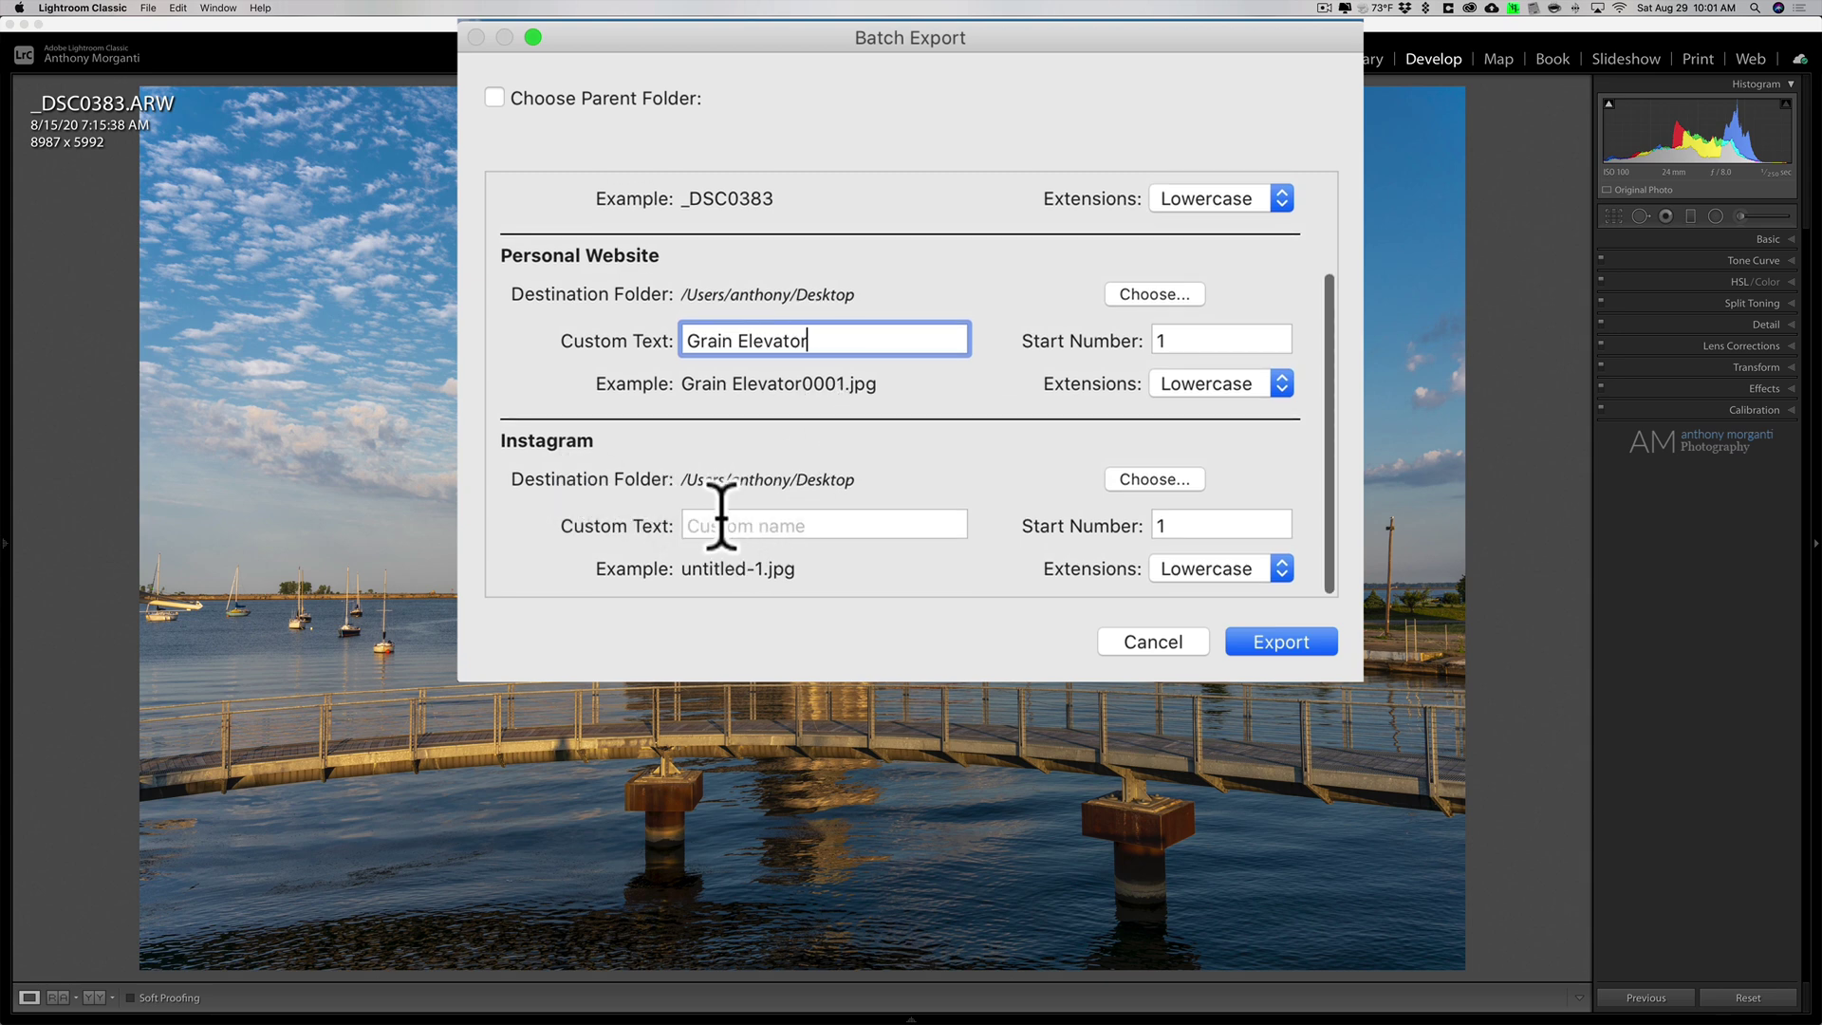
left_click(720, 521)
type("G")
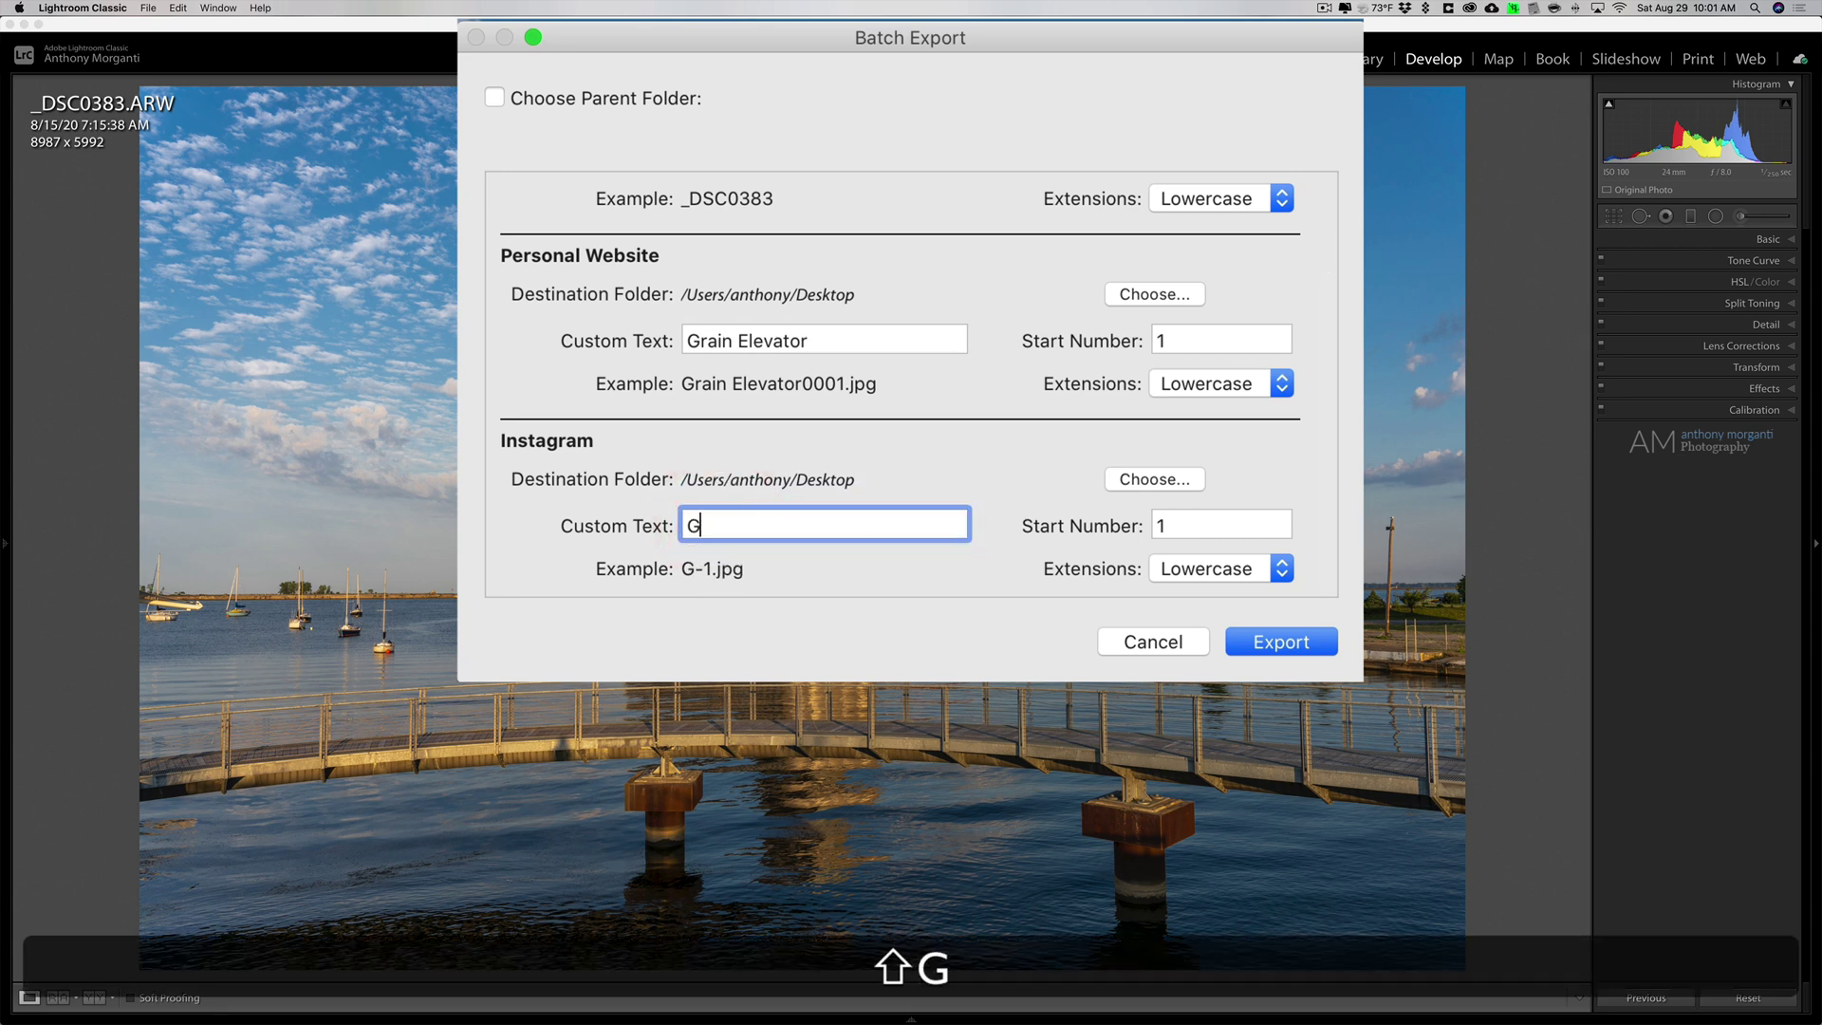
type("rain Elevator")
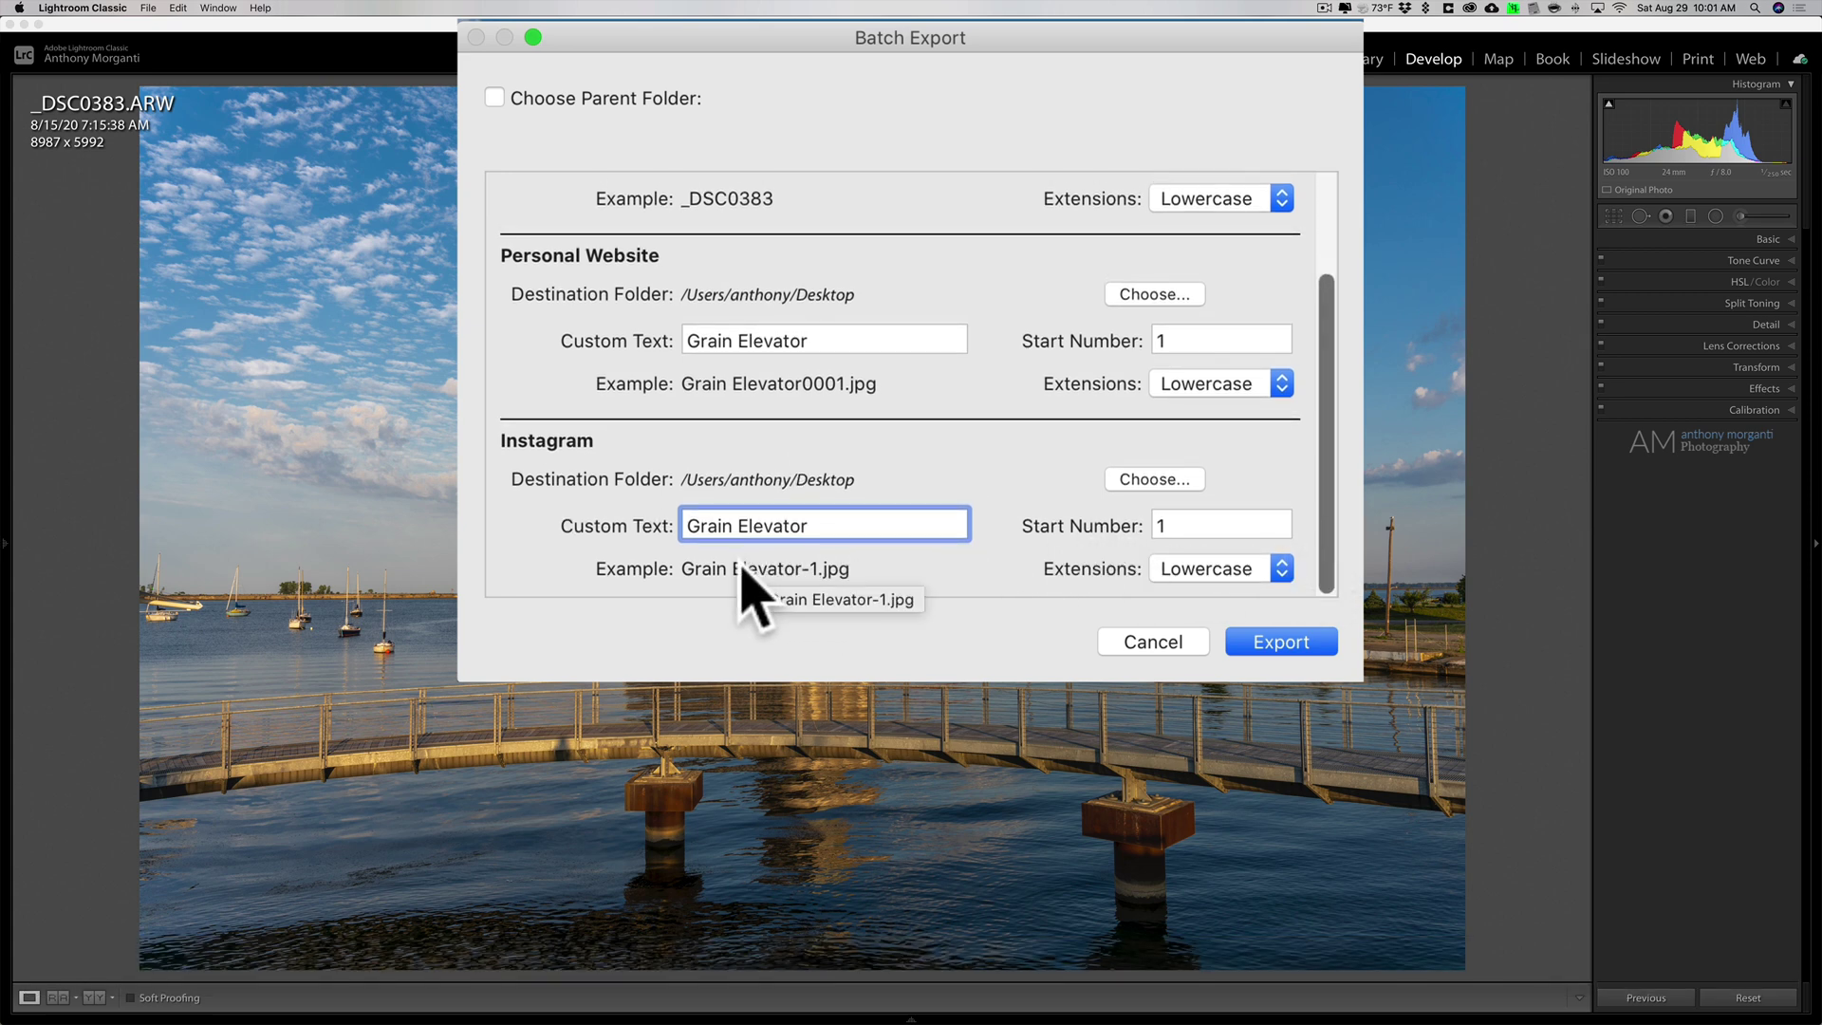
- Run the three-preset batch export
scroll(816, 475, "up", 3)
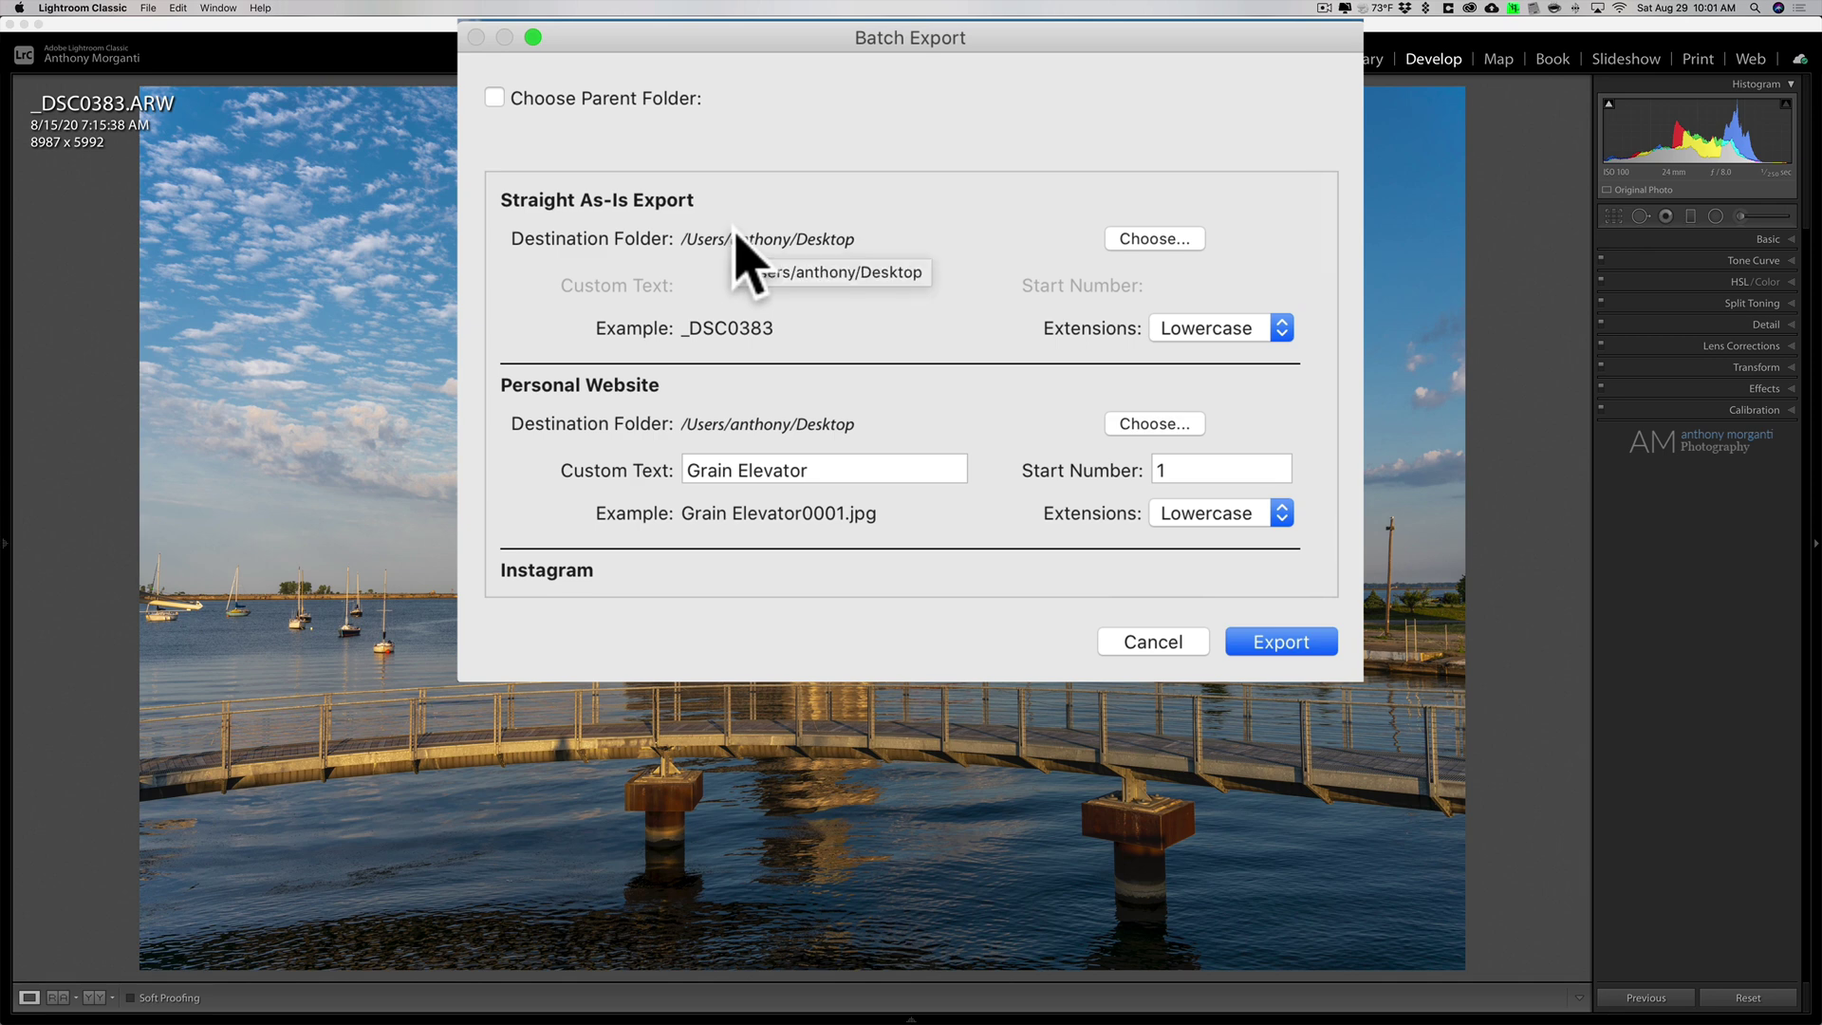
scroll(745, 257, "down", 3)
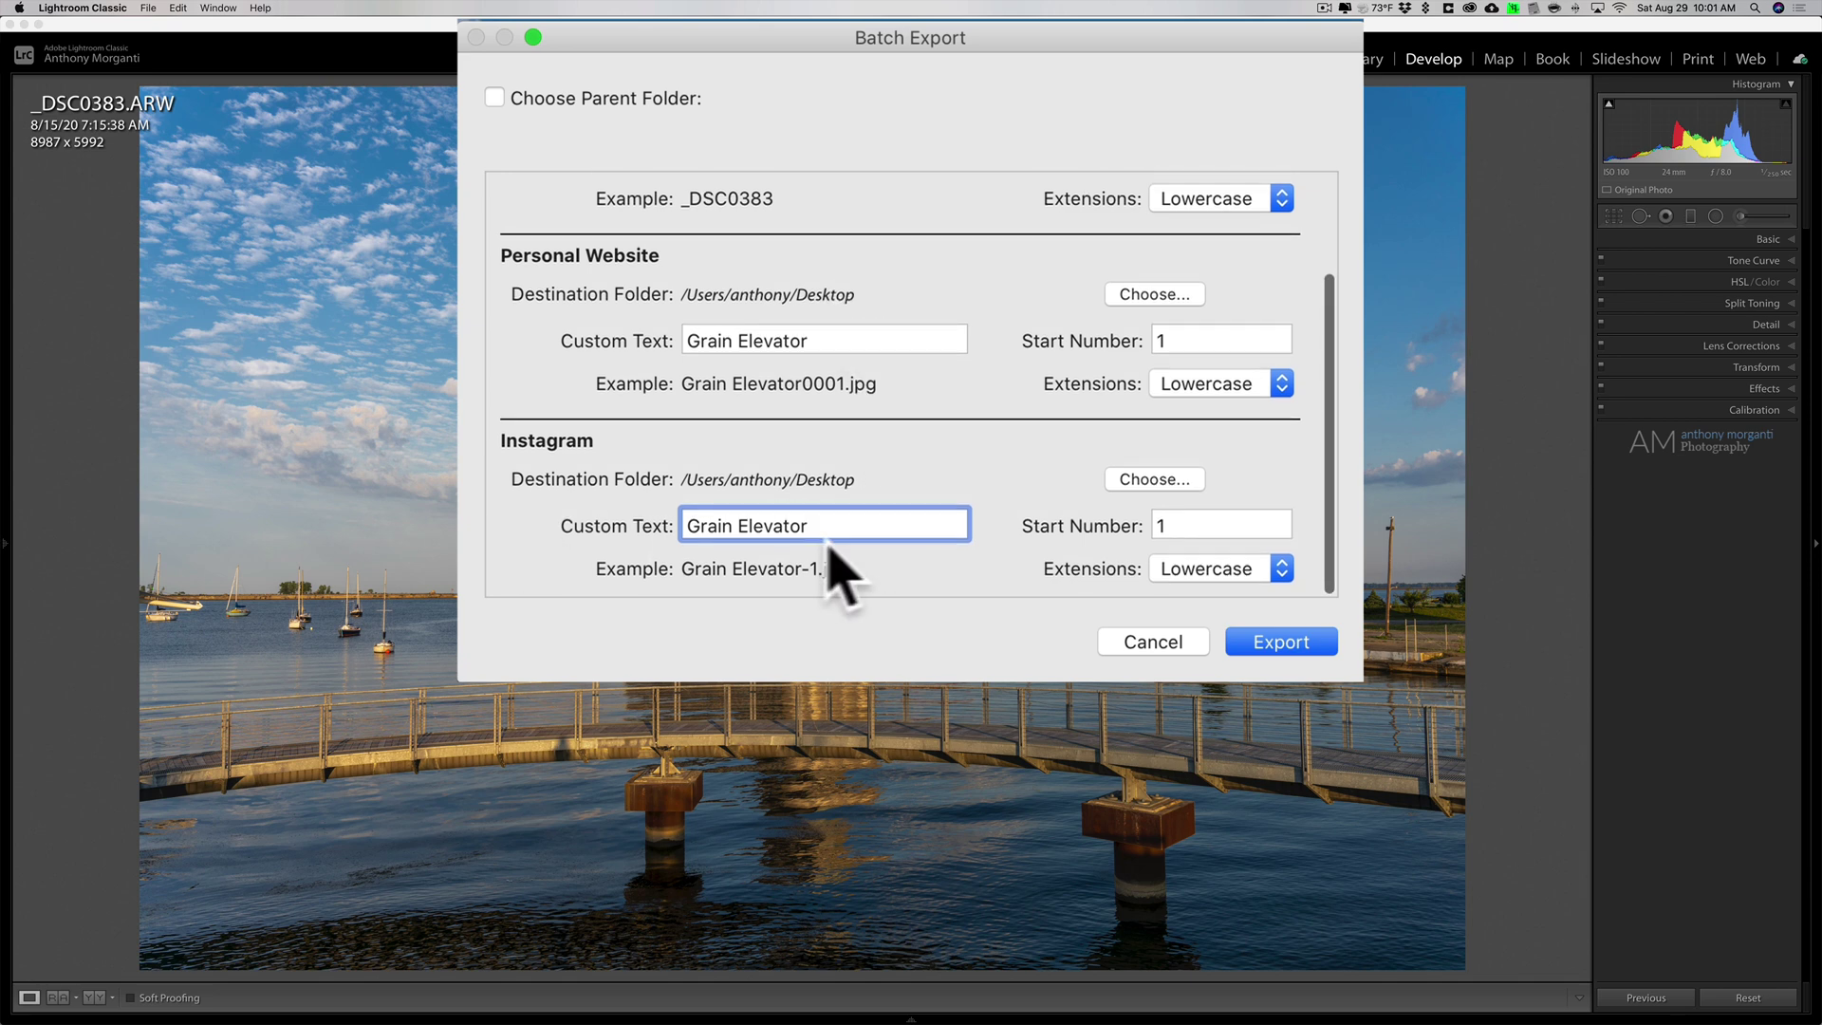
left_click(1283, 640)
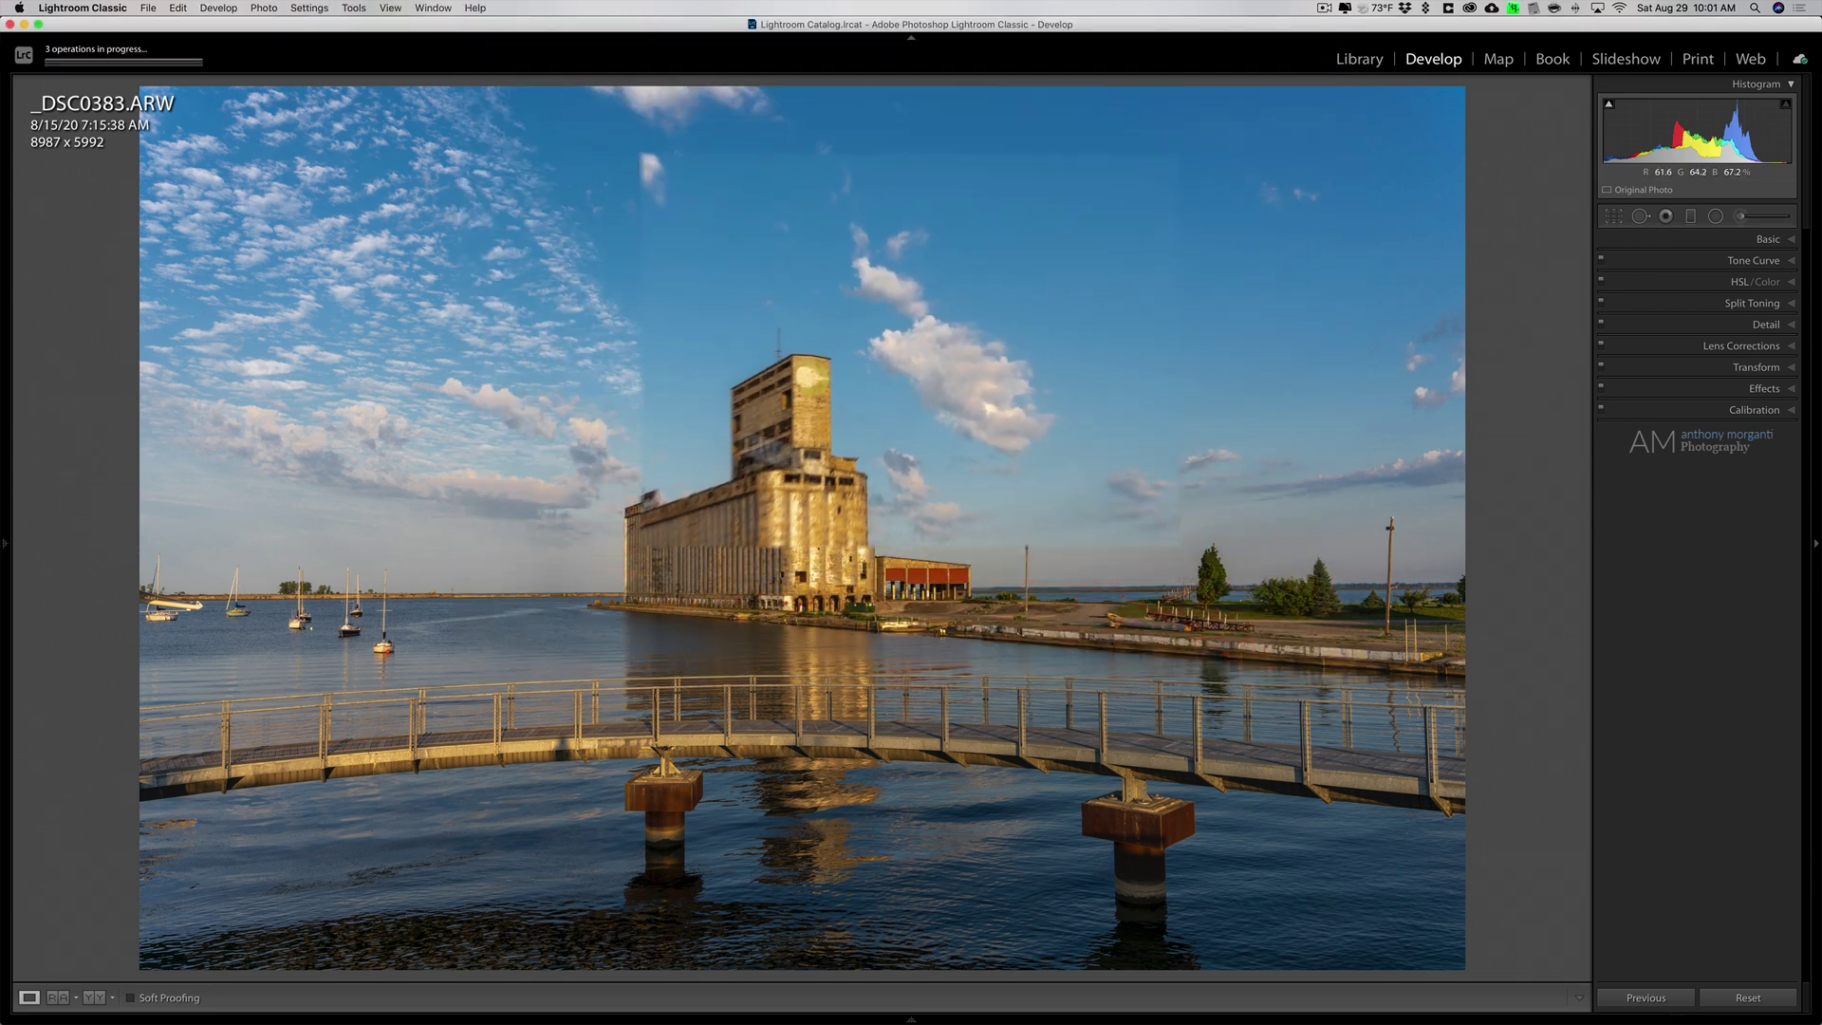
- Hide Lightroom, view and close Grain Elevator-1.jpg in Preview, then open Grain Elevator0001.jpg
left_click(24, 24)
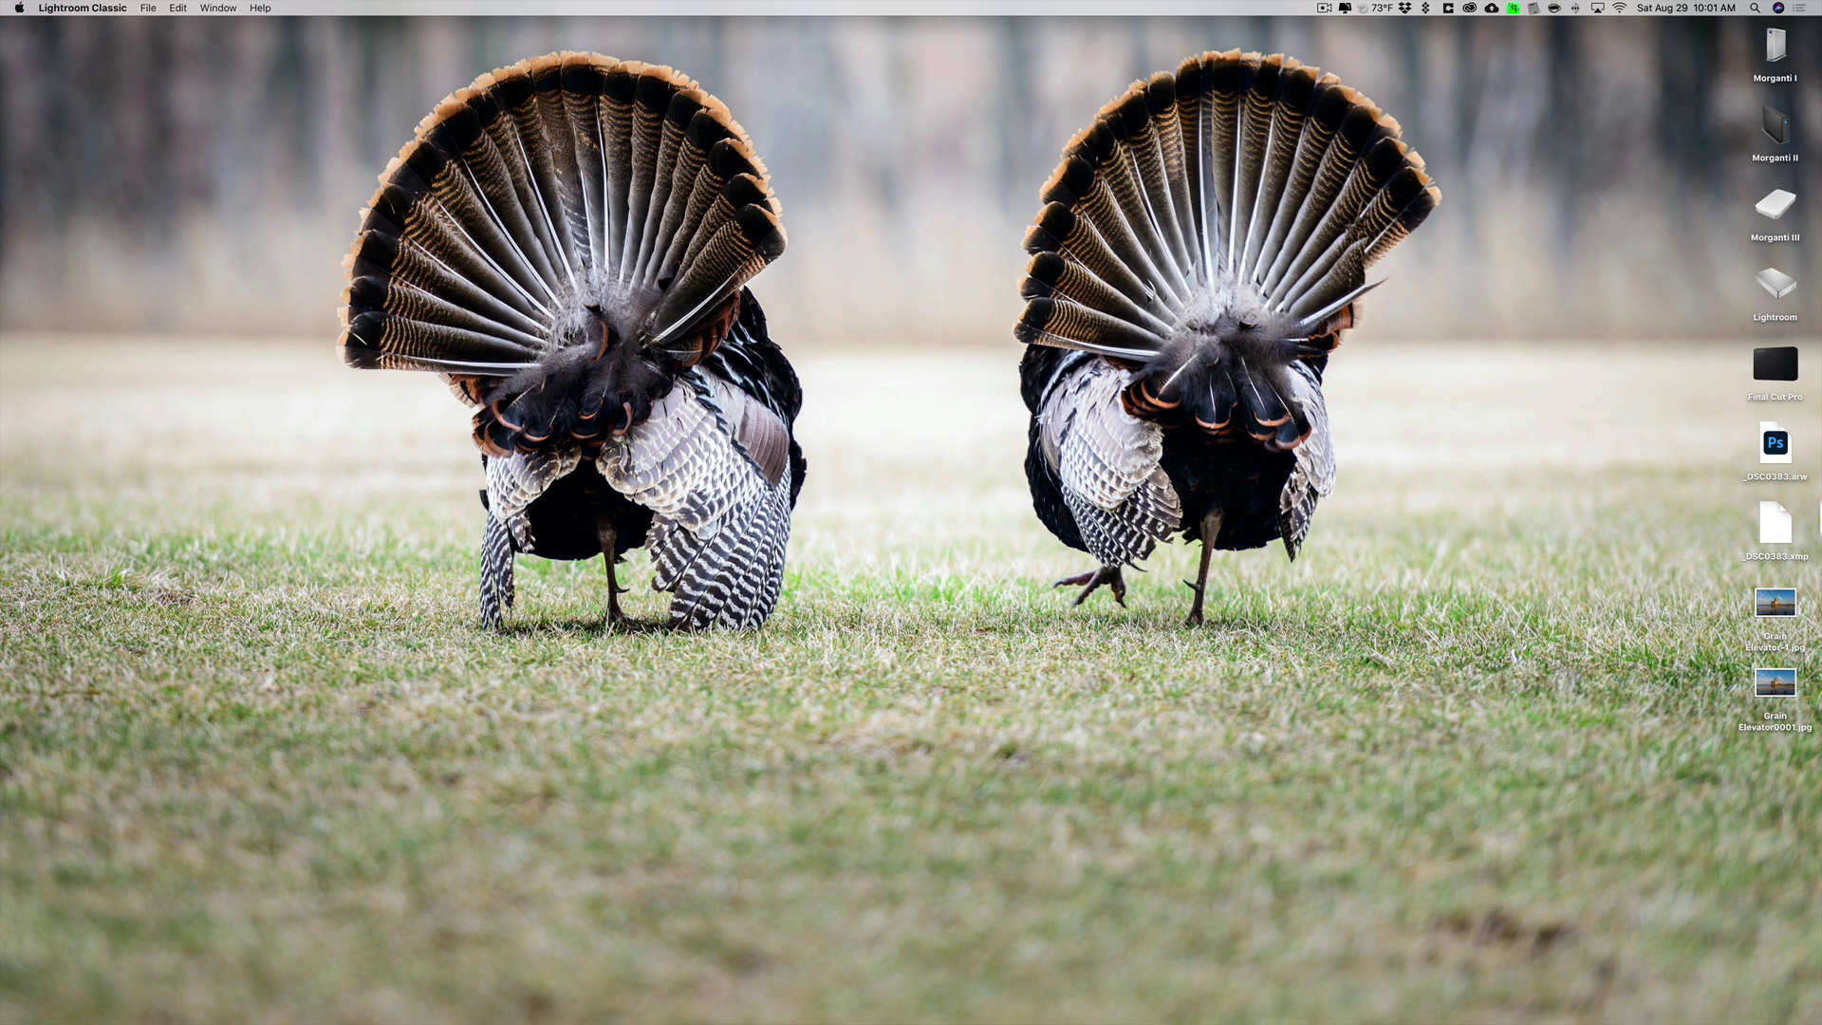
left_click_drag(1773, 615, 822, 133)
double_click(822, 122)
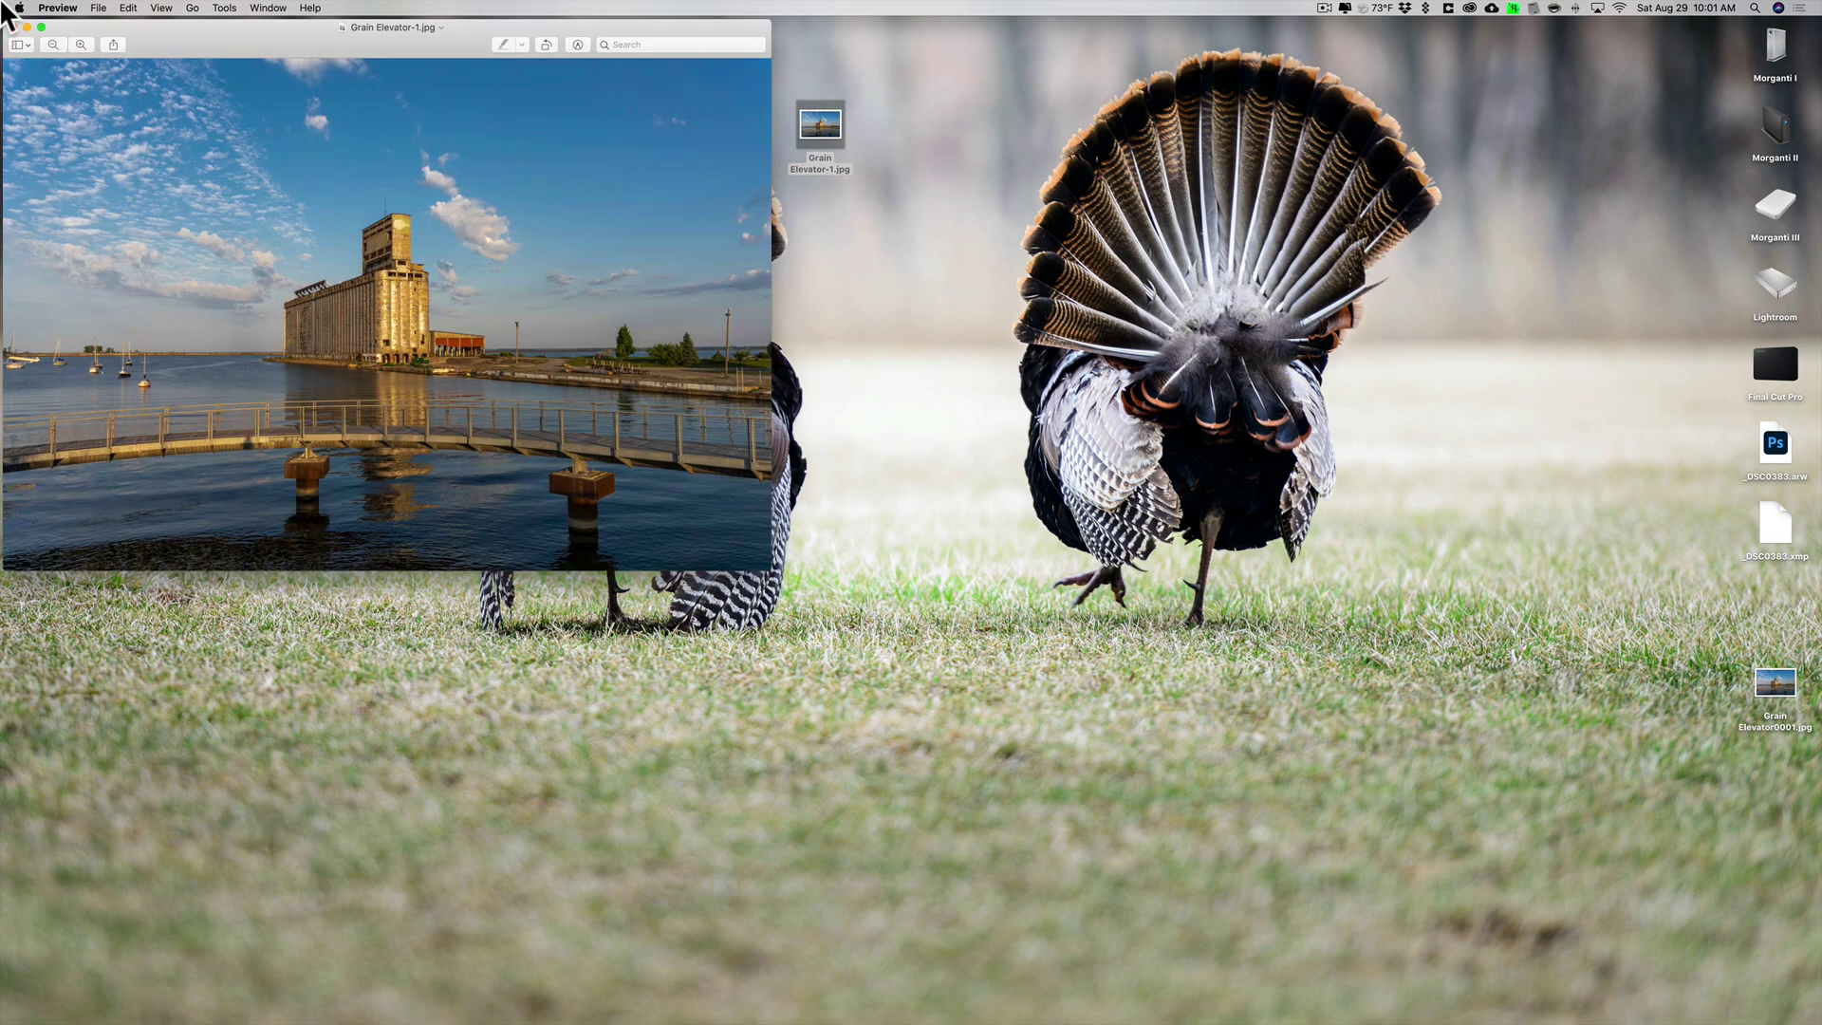
left_click(13, 27)
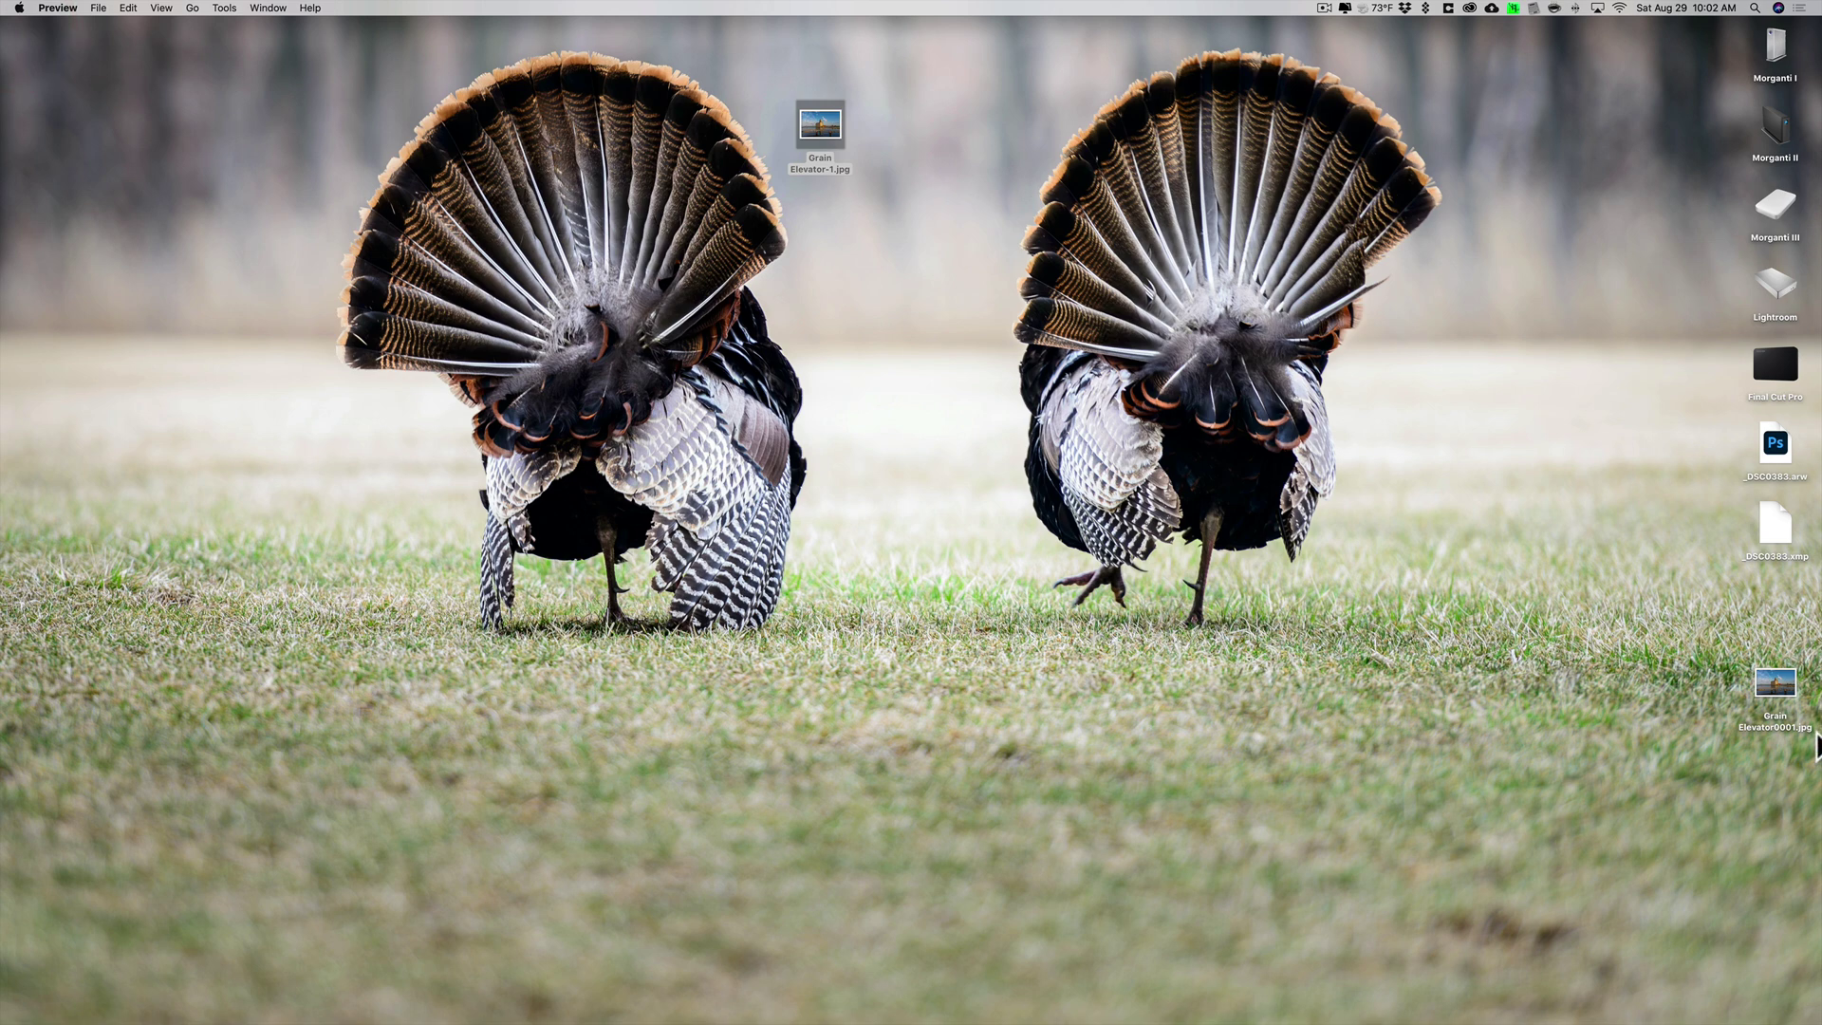
left_click(1661, 679)
double_click(1776, 685)
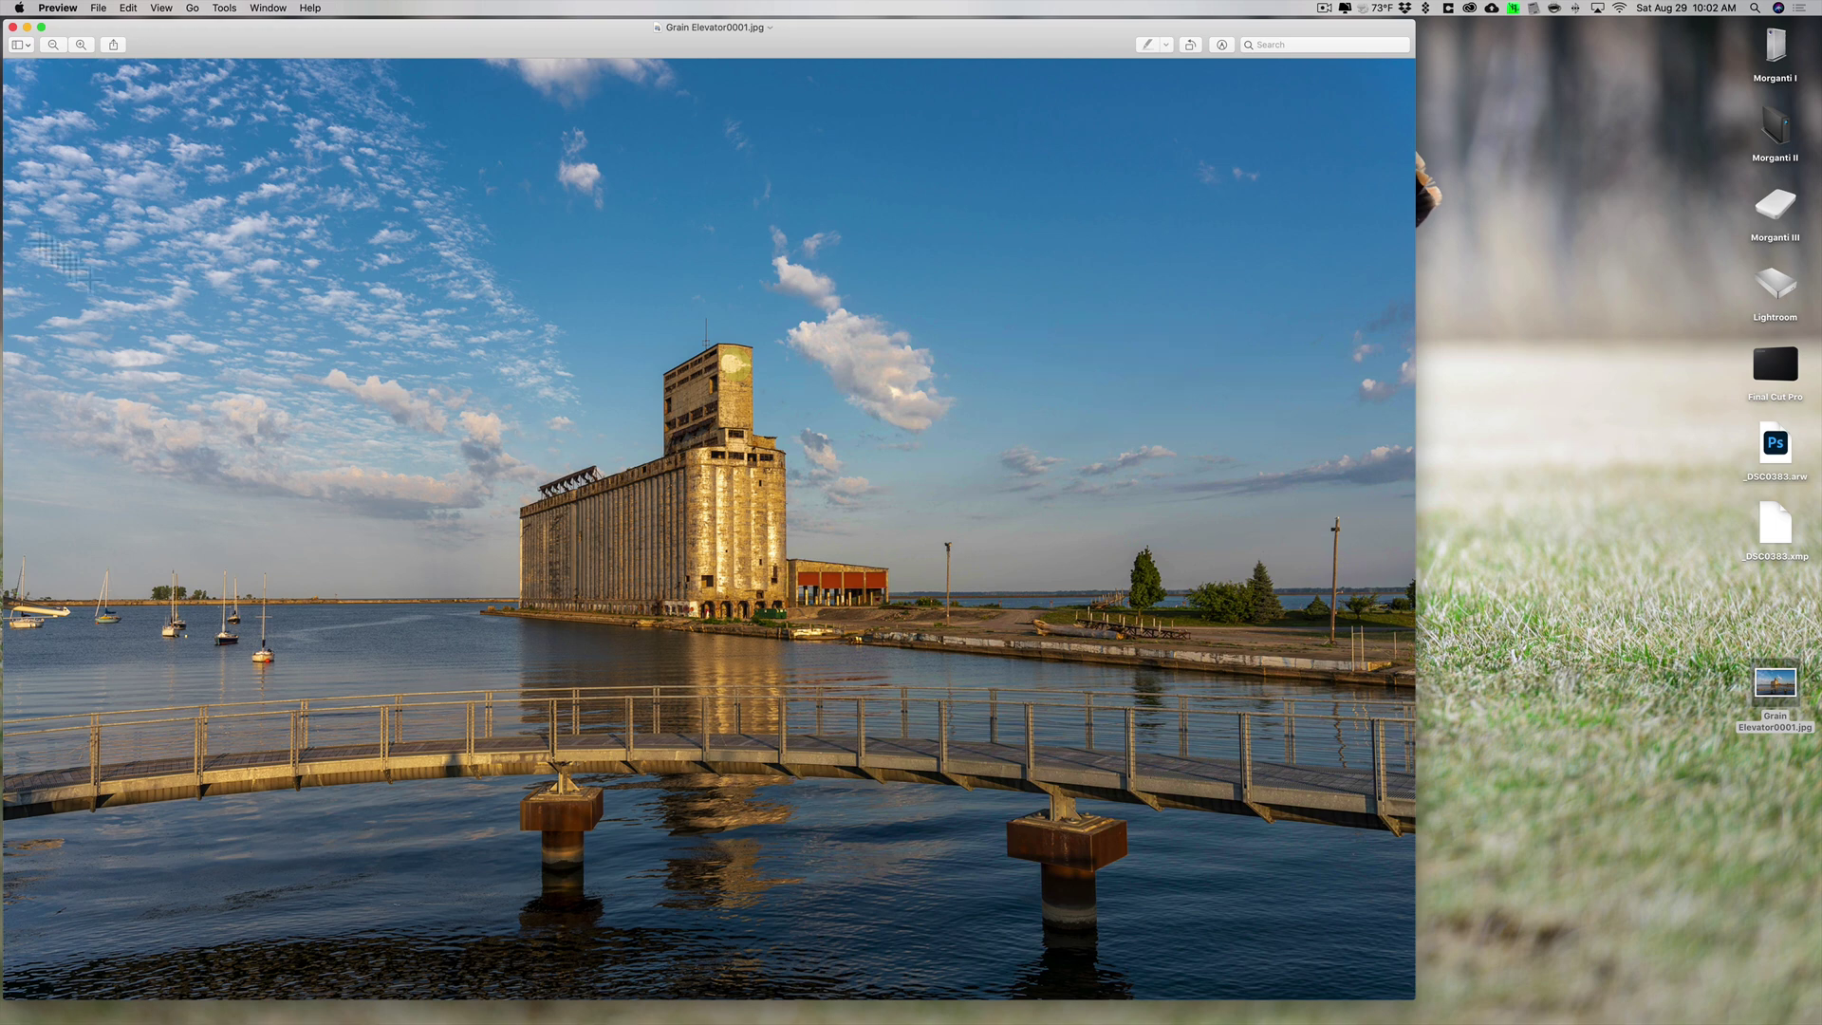
- Close the Grain Elevator0001.jpg preview and move _DSC0383.arw and its _DSC0383.xmp sidecar to mid-desktop
left_click(13, 27)
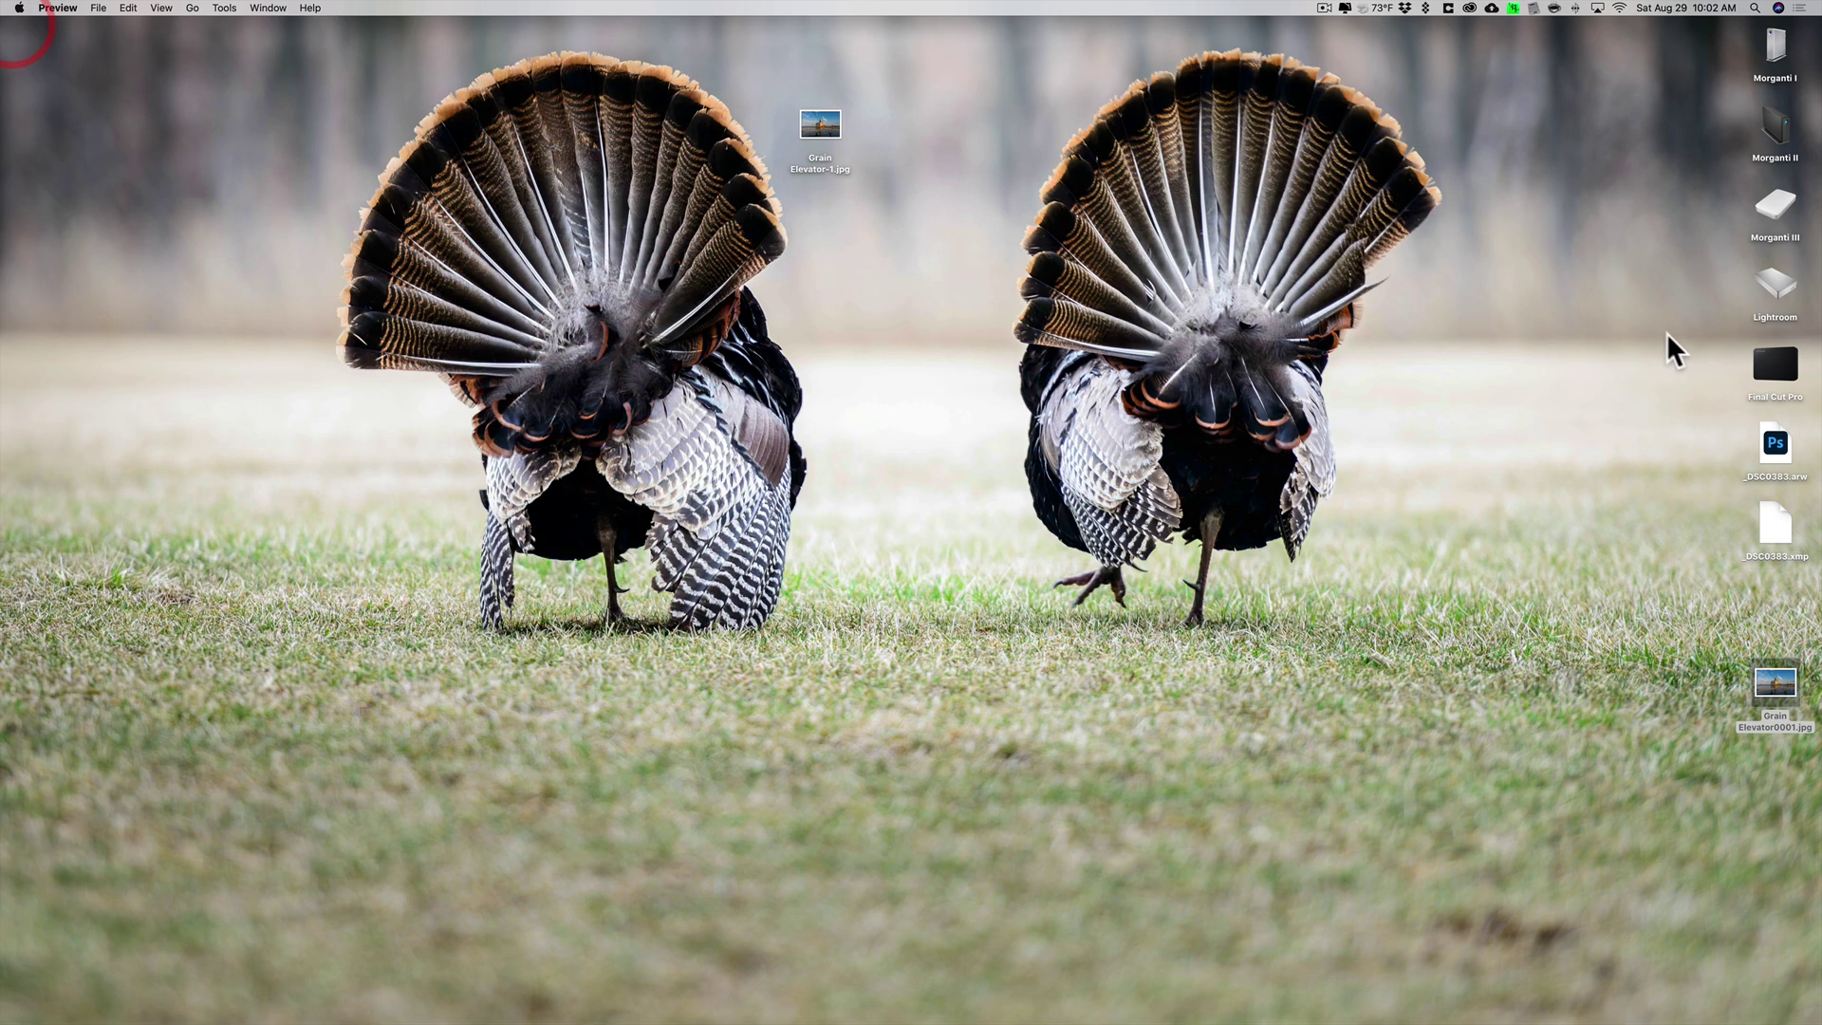
left_click_drag(1781, 454, 913, 285)
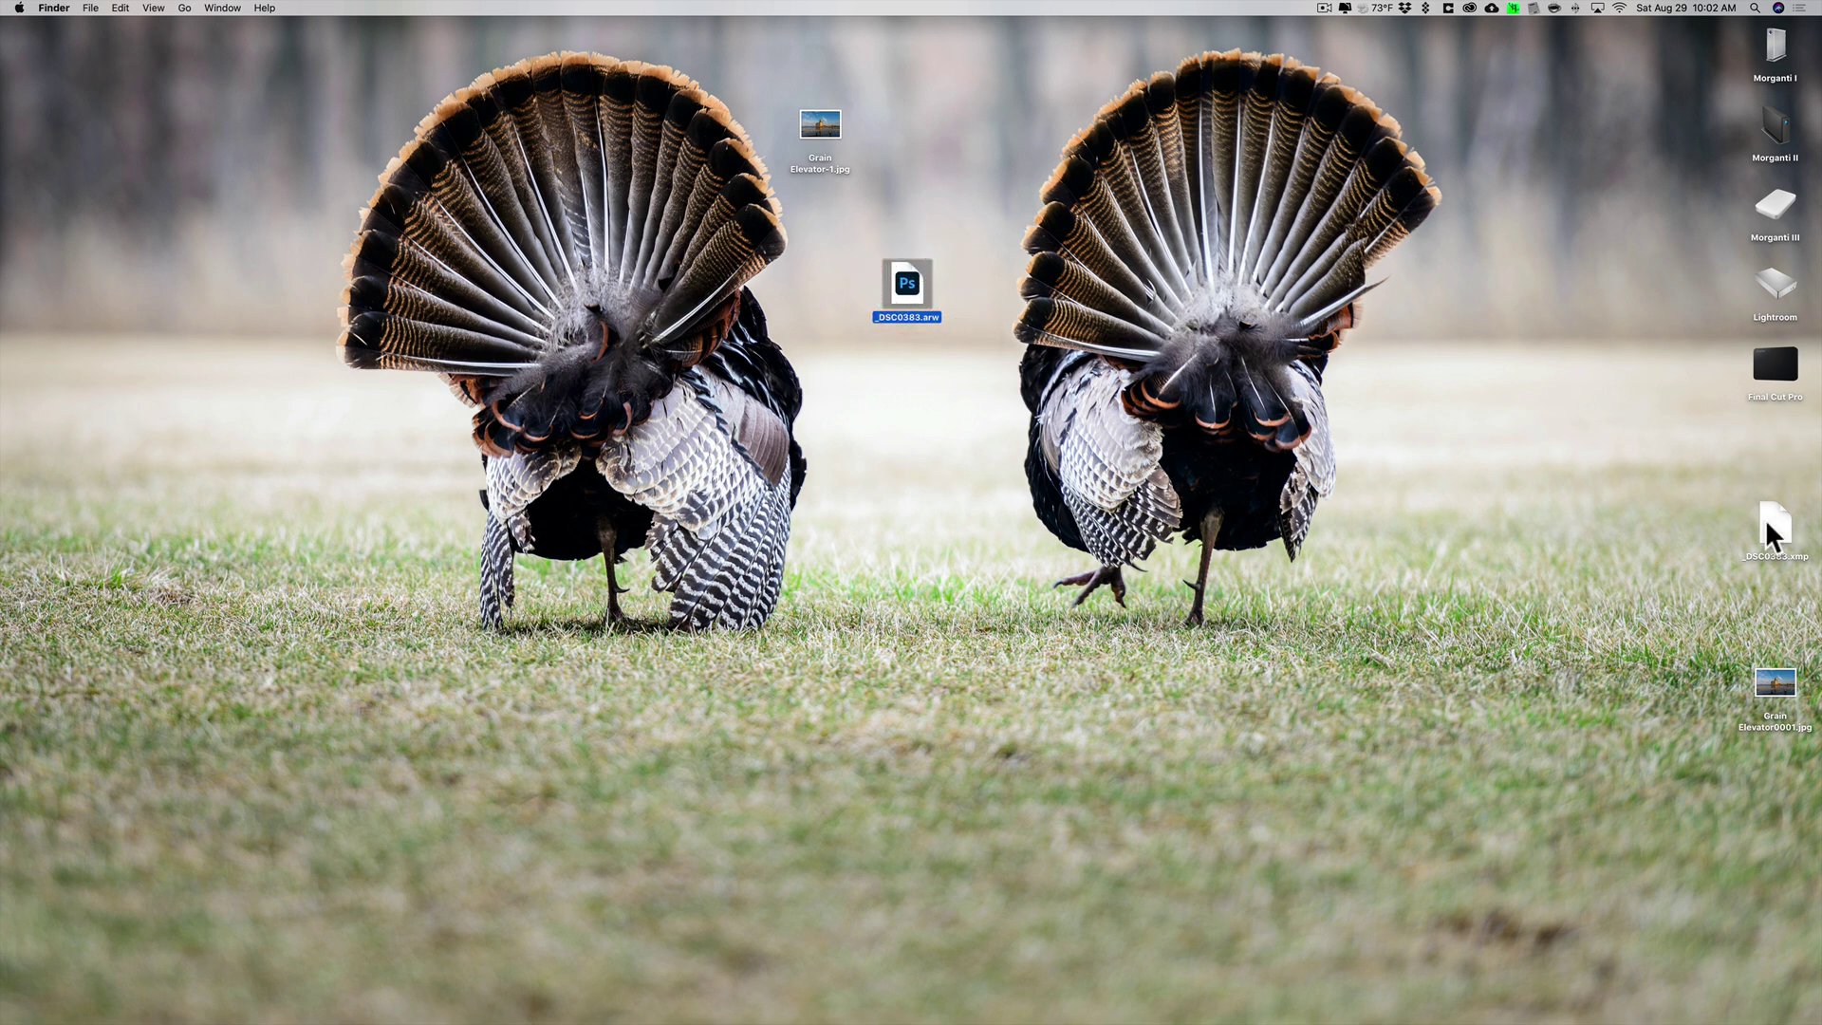
left_click_drag(1773, 524, 908, 356)
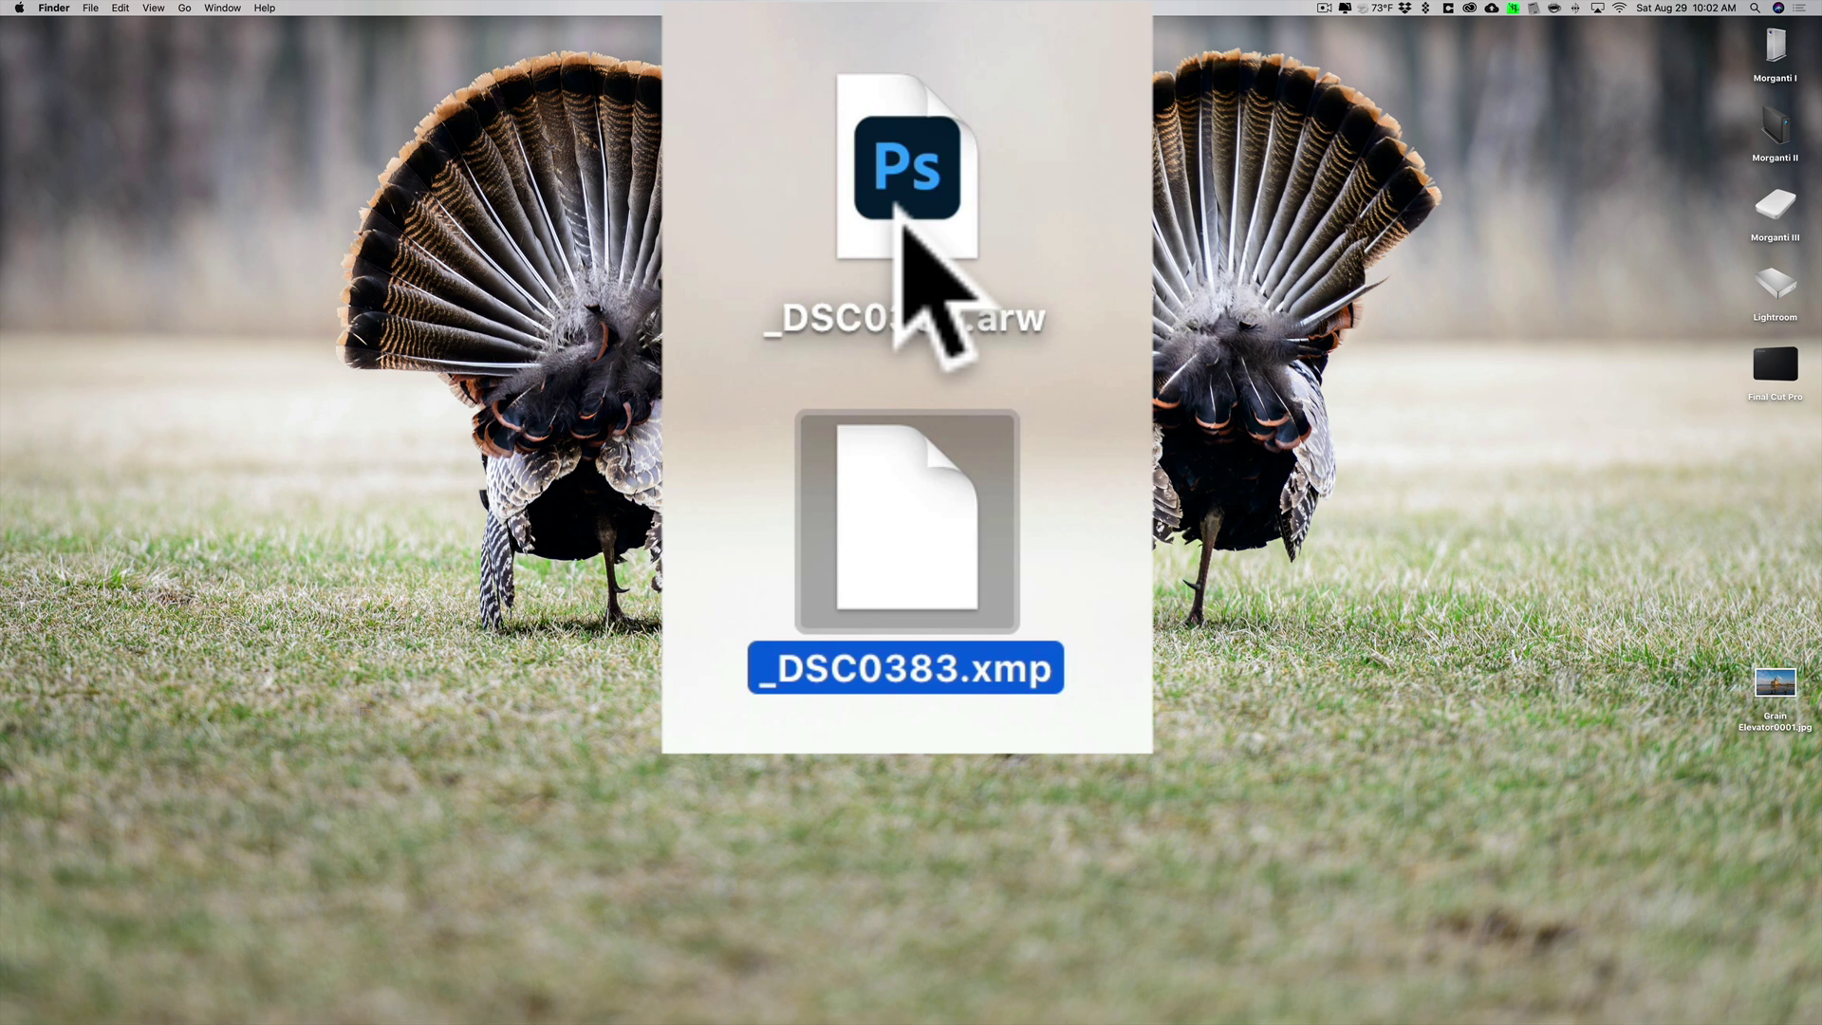
mouse_move(1246, 1020)
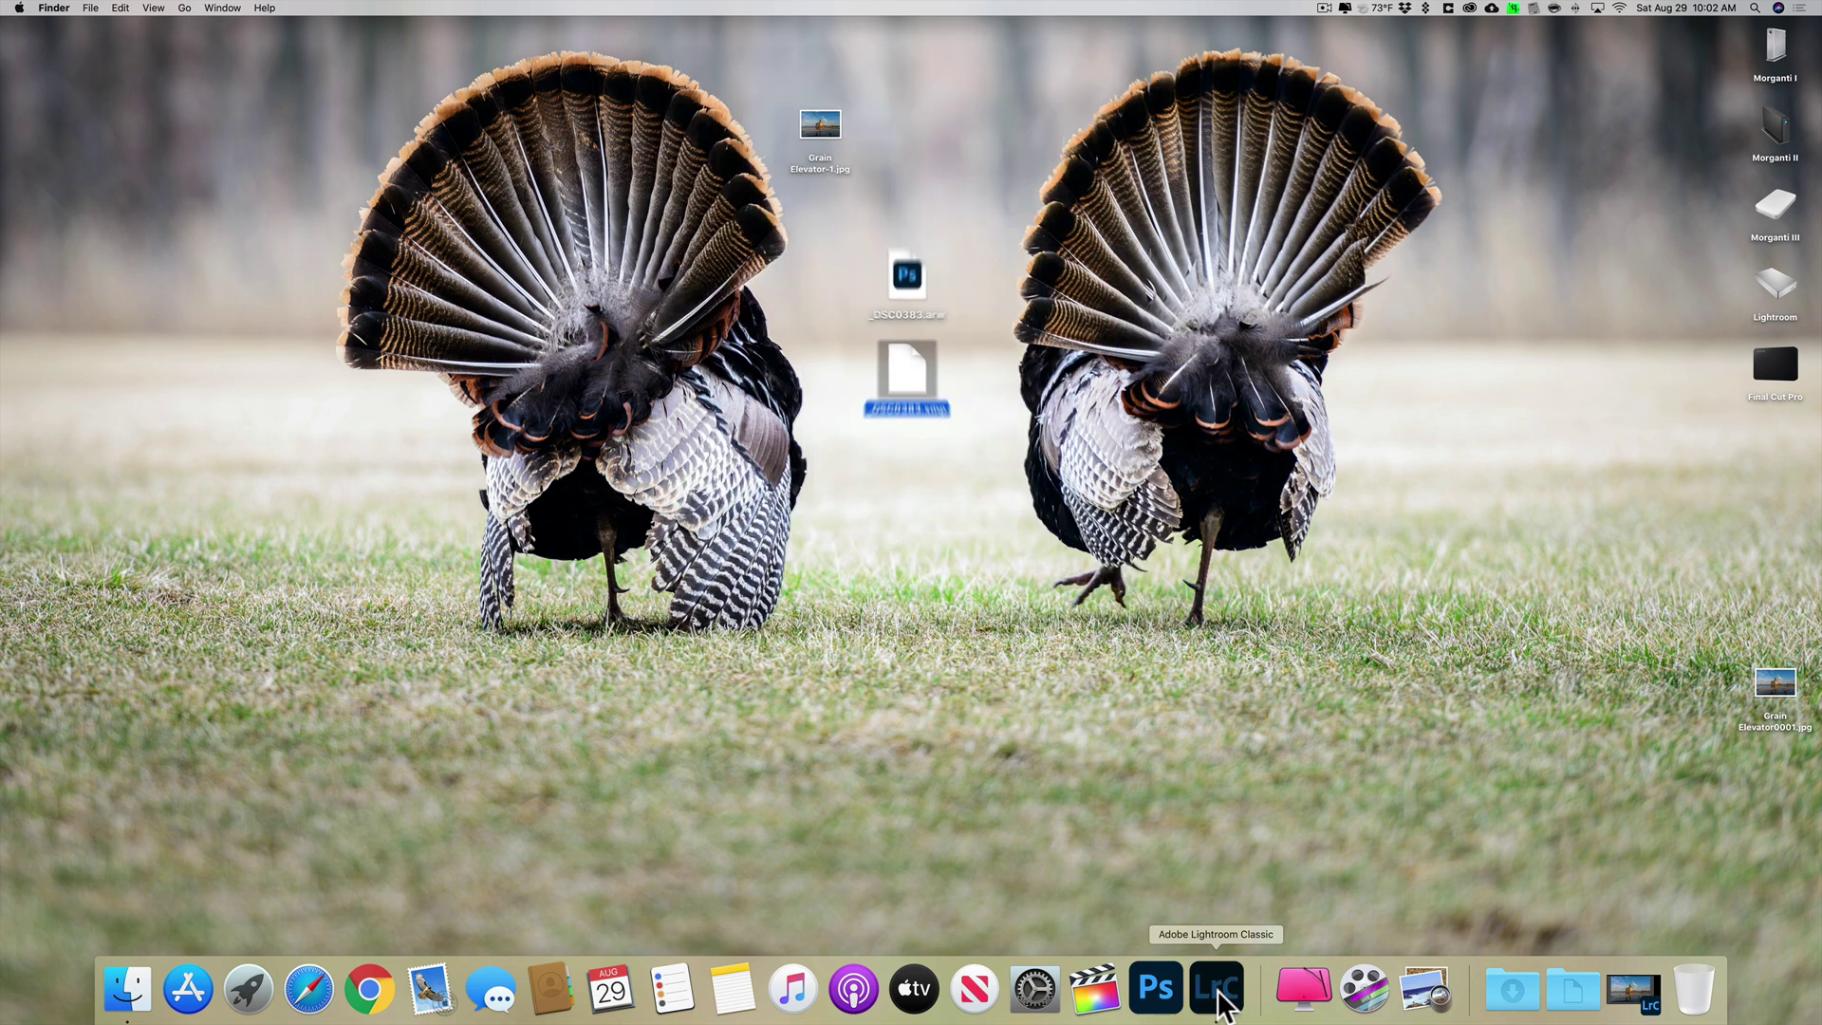
- Bring Lightroom Classic back and open the Export One File dialog with Shift+Cmd+E
left_click(1218, 991)
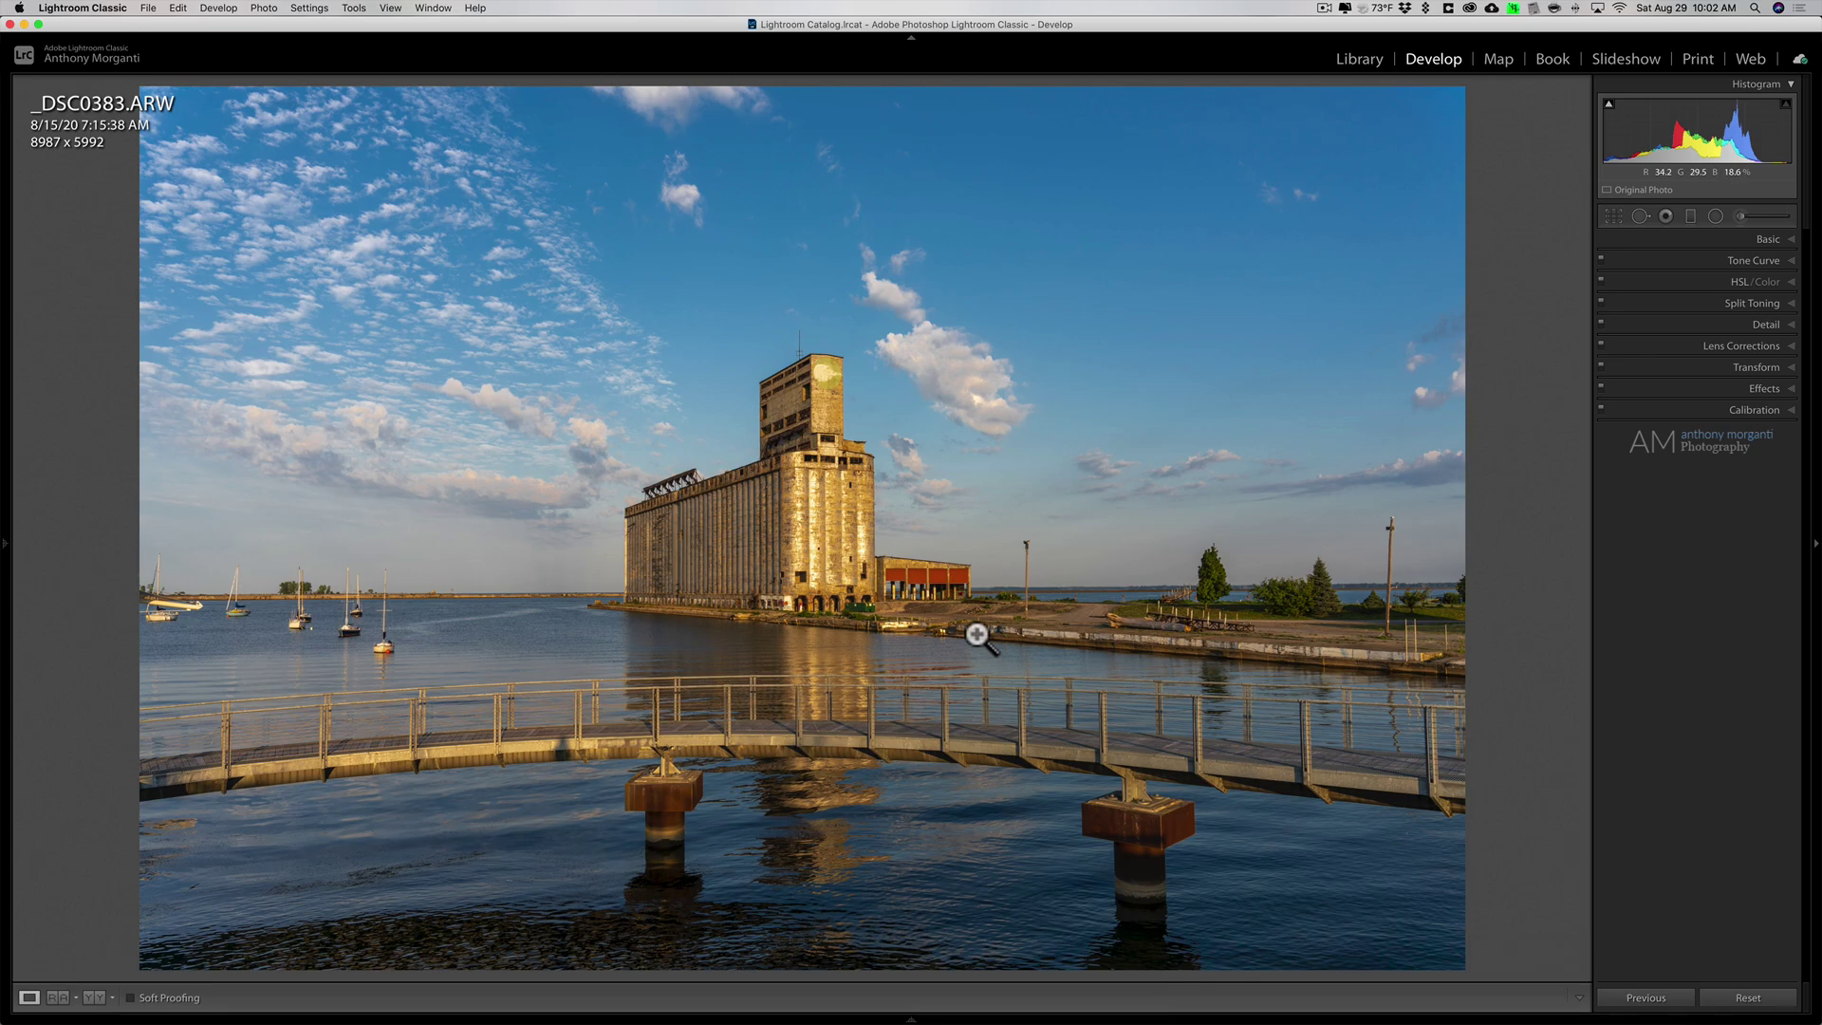
key("shift+super+e")
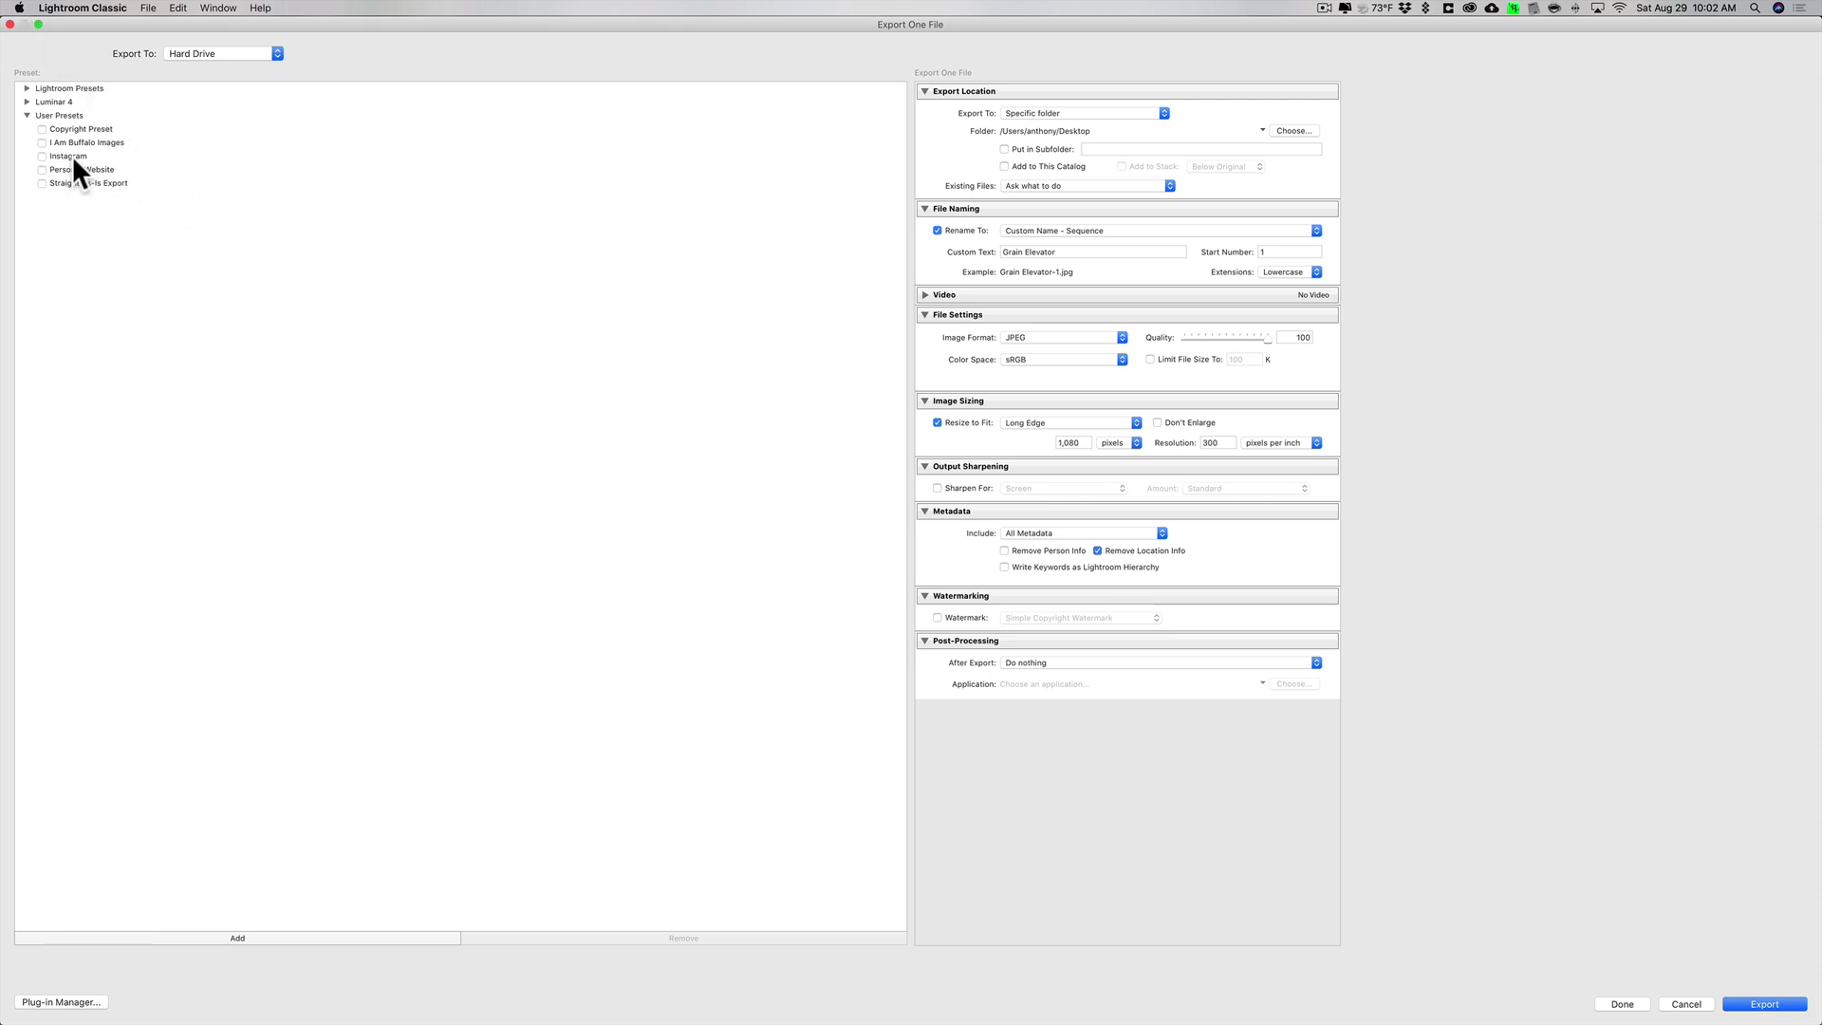
left_click(37, 25)
double_click(78, 27)
- Shrink the Export One File window from its edges and centre it over the photo
left_click_drag(8, 306, 406, 278)
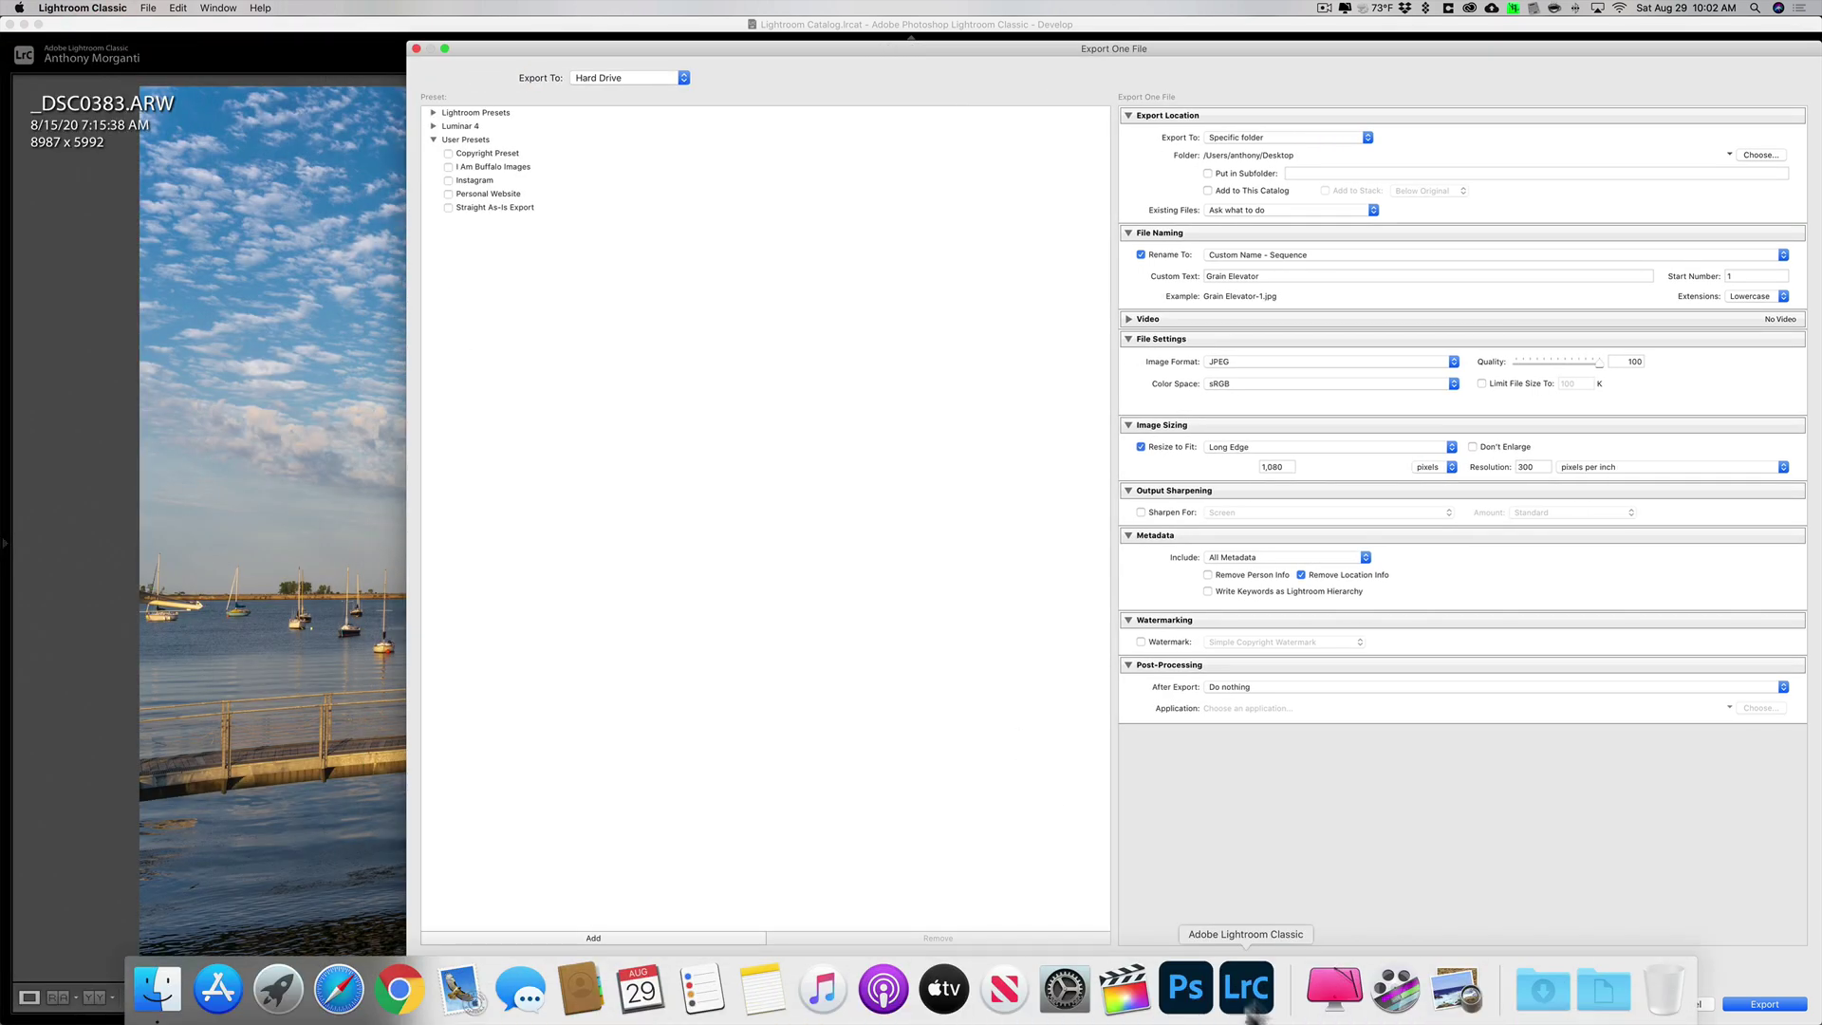
left_click_drag(1810, 670, 1443, 655)
left_click_drag(986, 40, 986, 36)
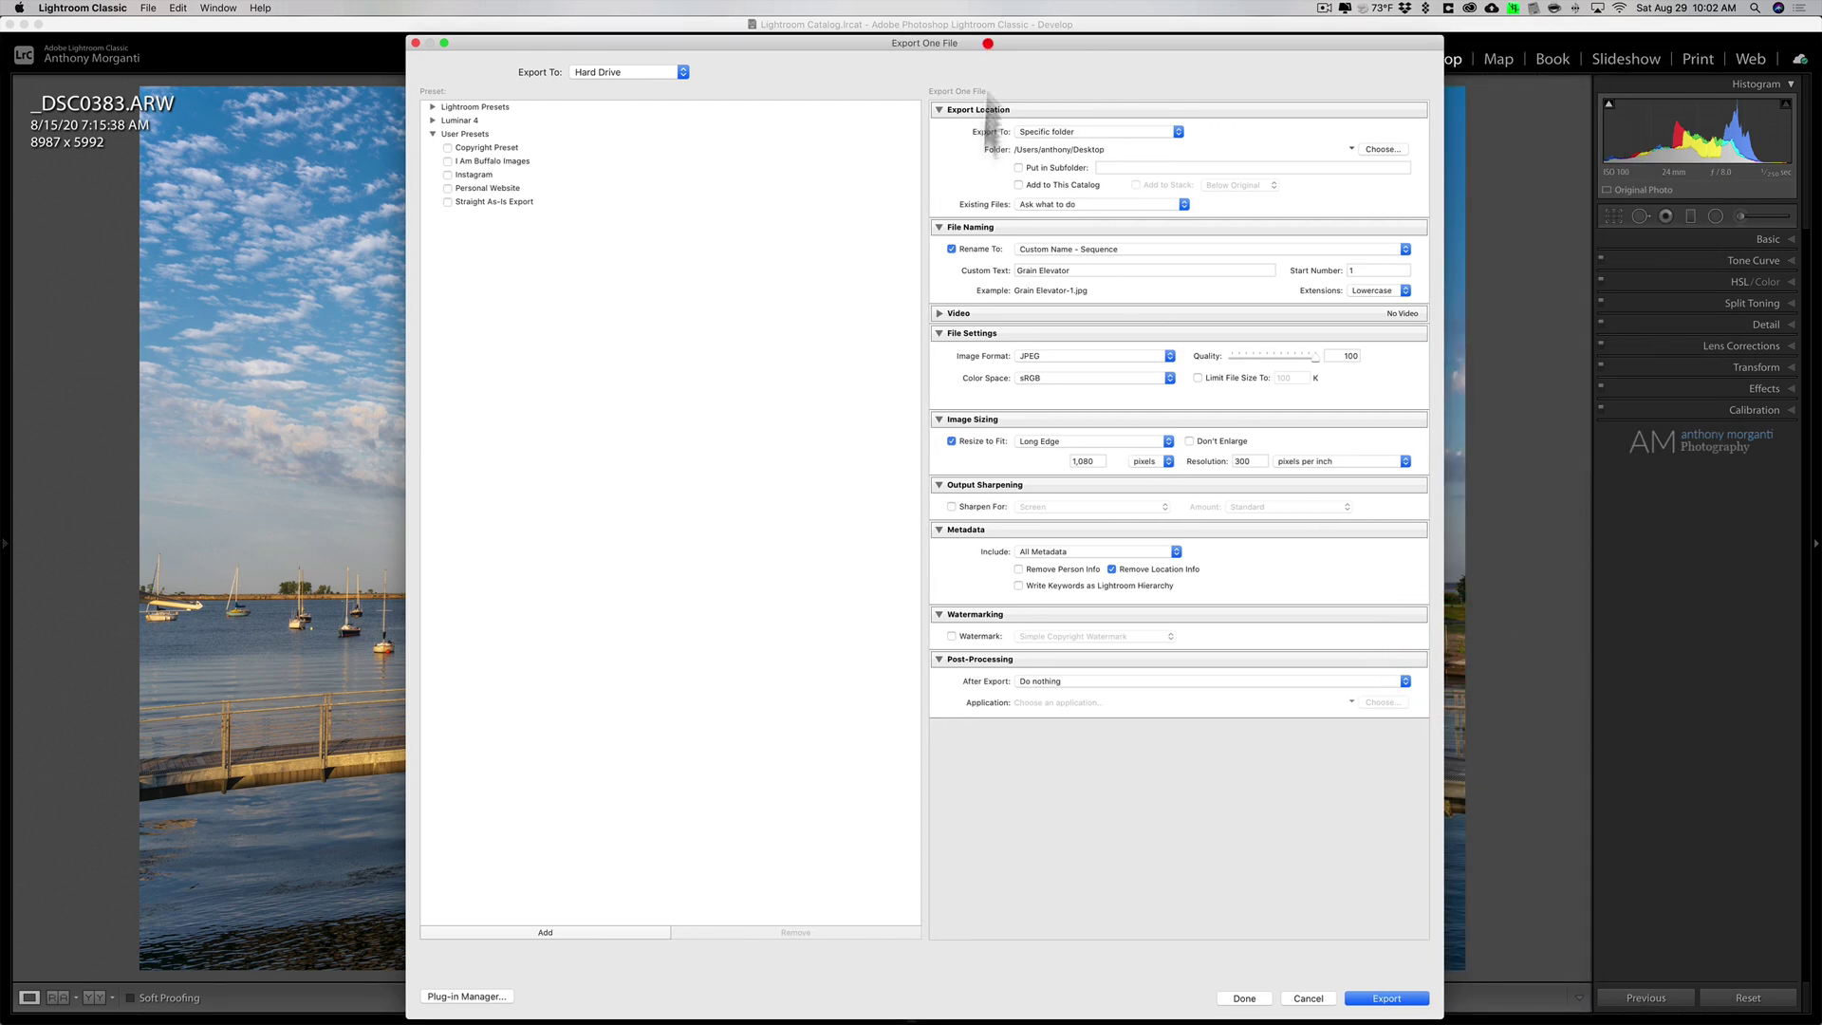
left_click_drag(928, 1009, 940, 471)
left_click_drag(405, 302, 549, 302)
left_click_drag(1439, 262, 1257, 275)
left_click_drag(934, 46, 885, 233)
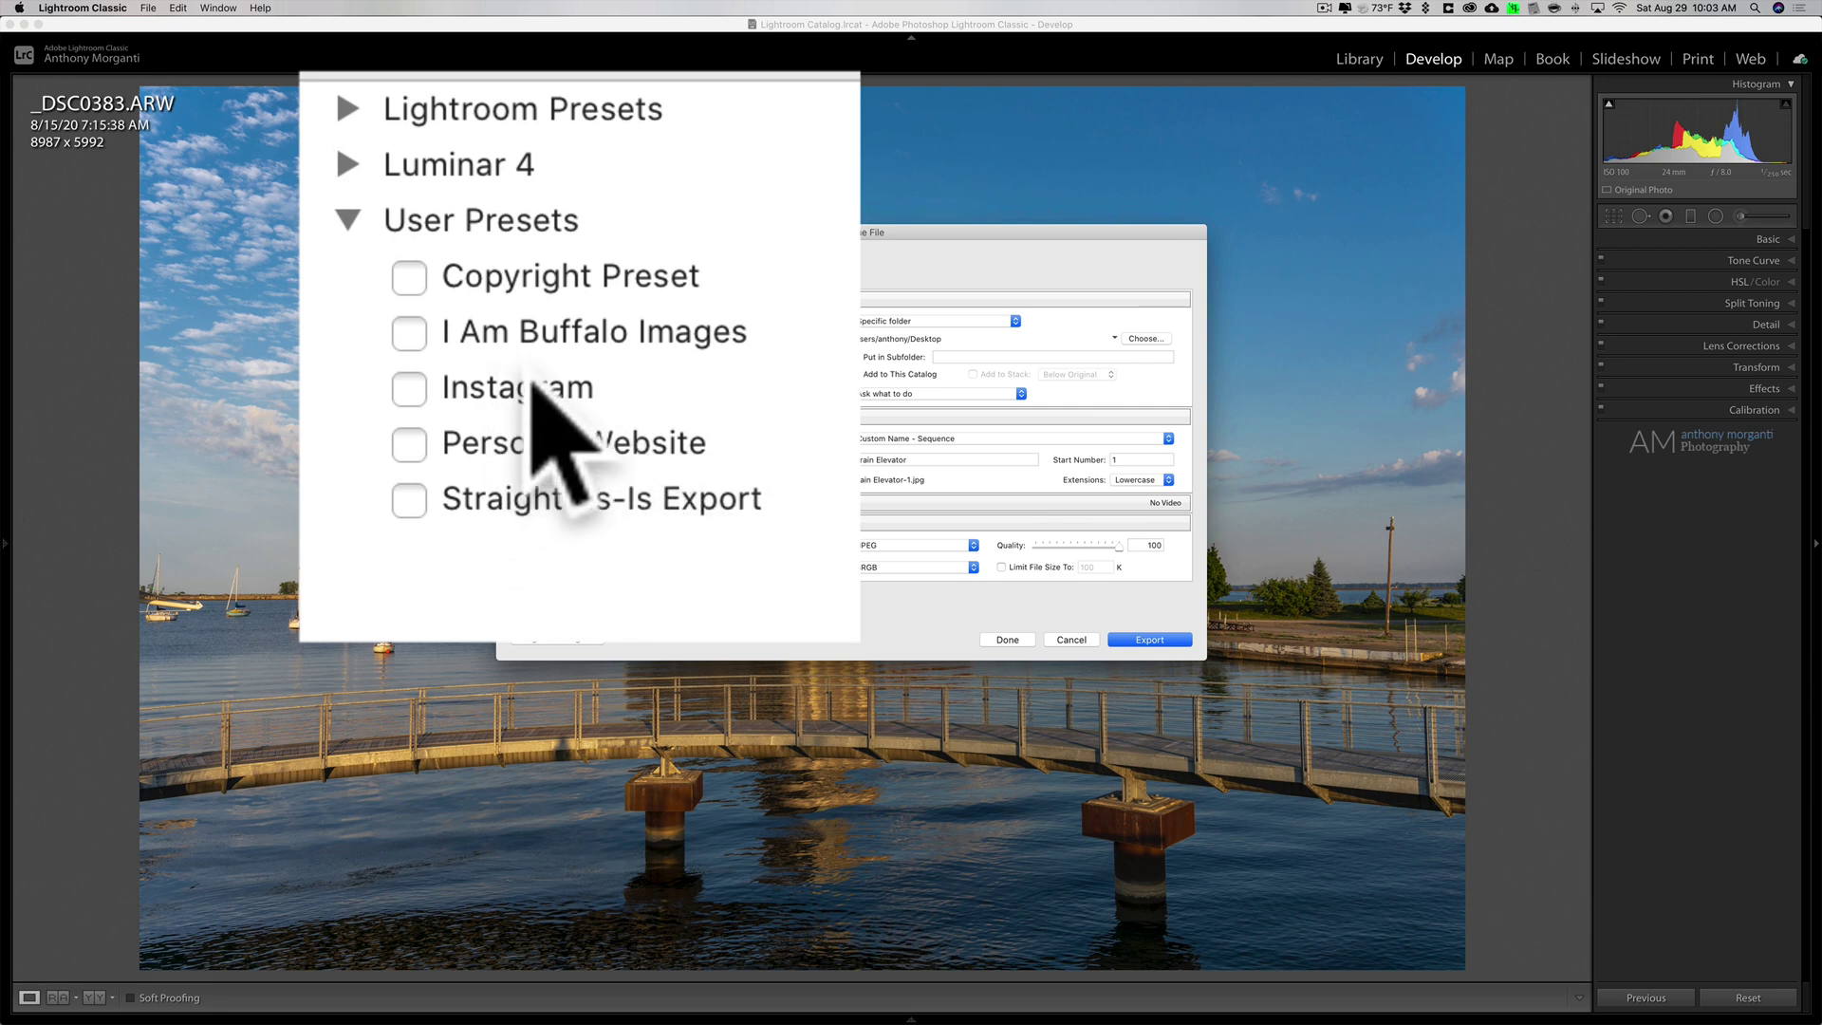
- Apply the Instagram user preset and set the custom file name text to Waterfront
left_click(536, 384)
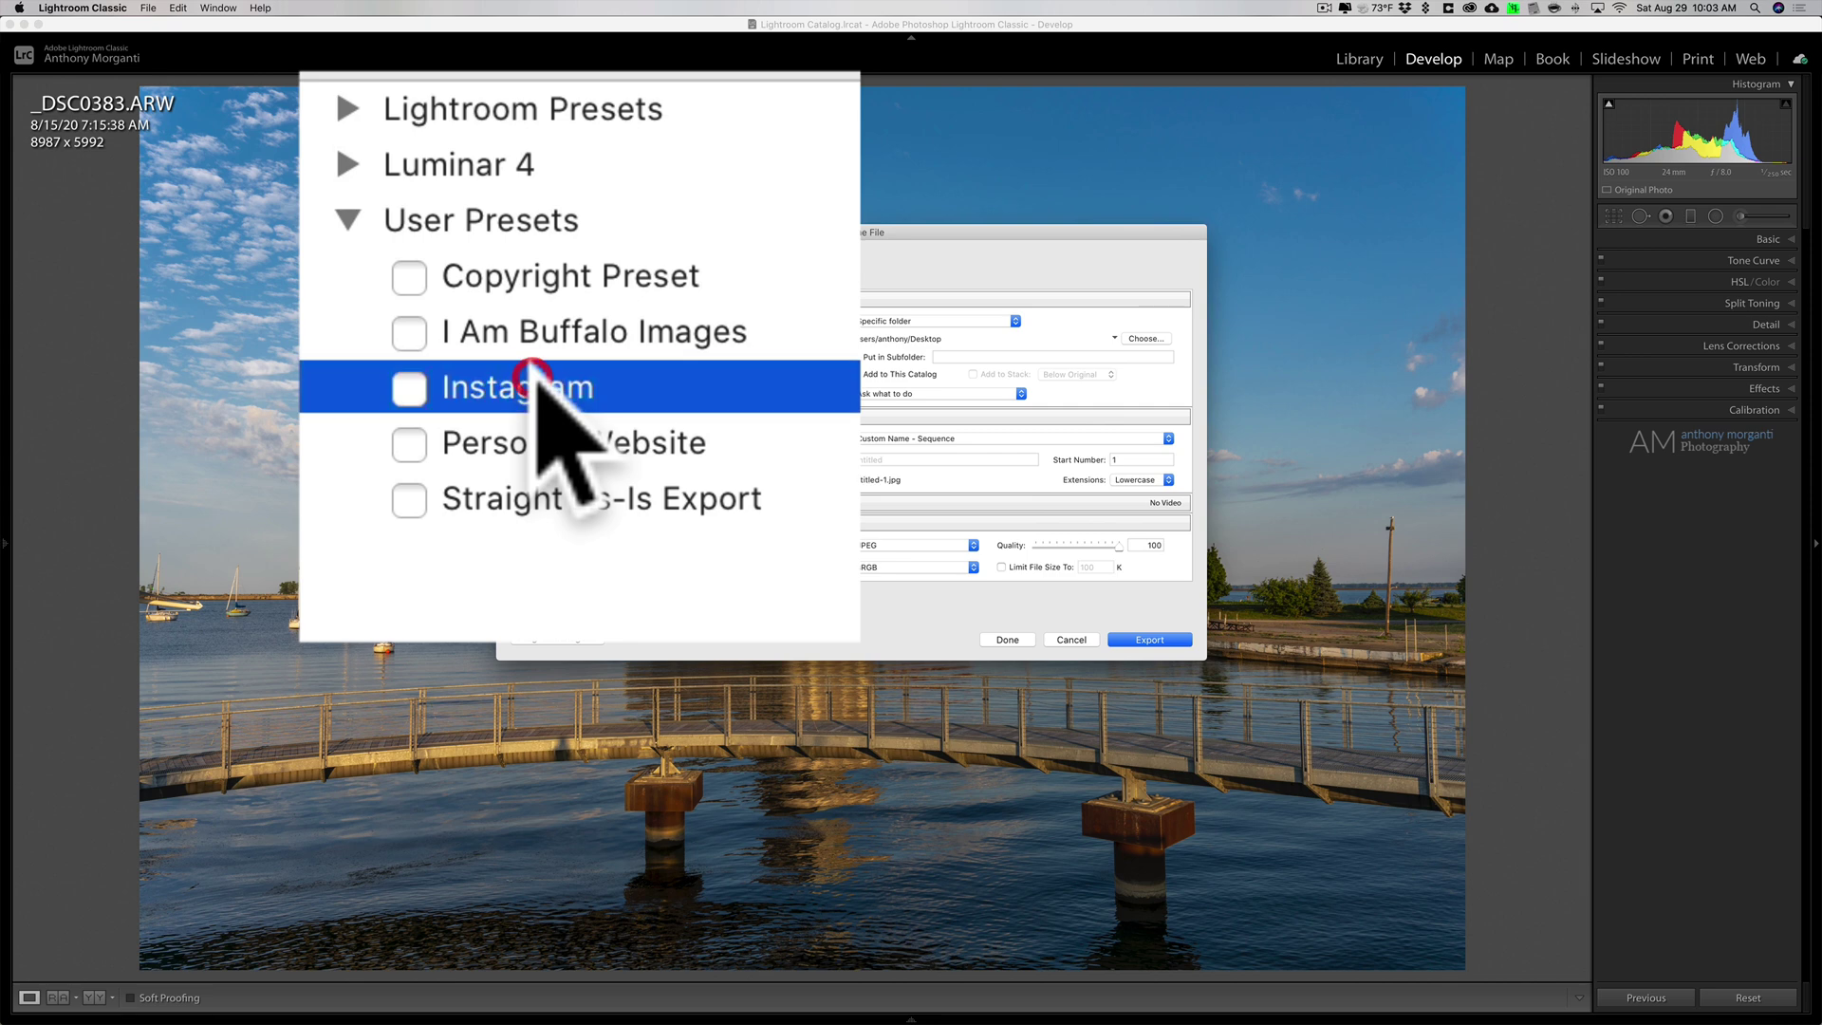
left_click(865, 459)
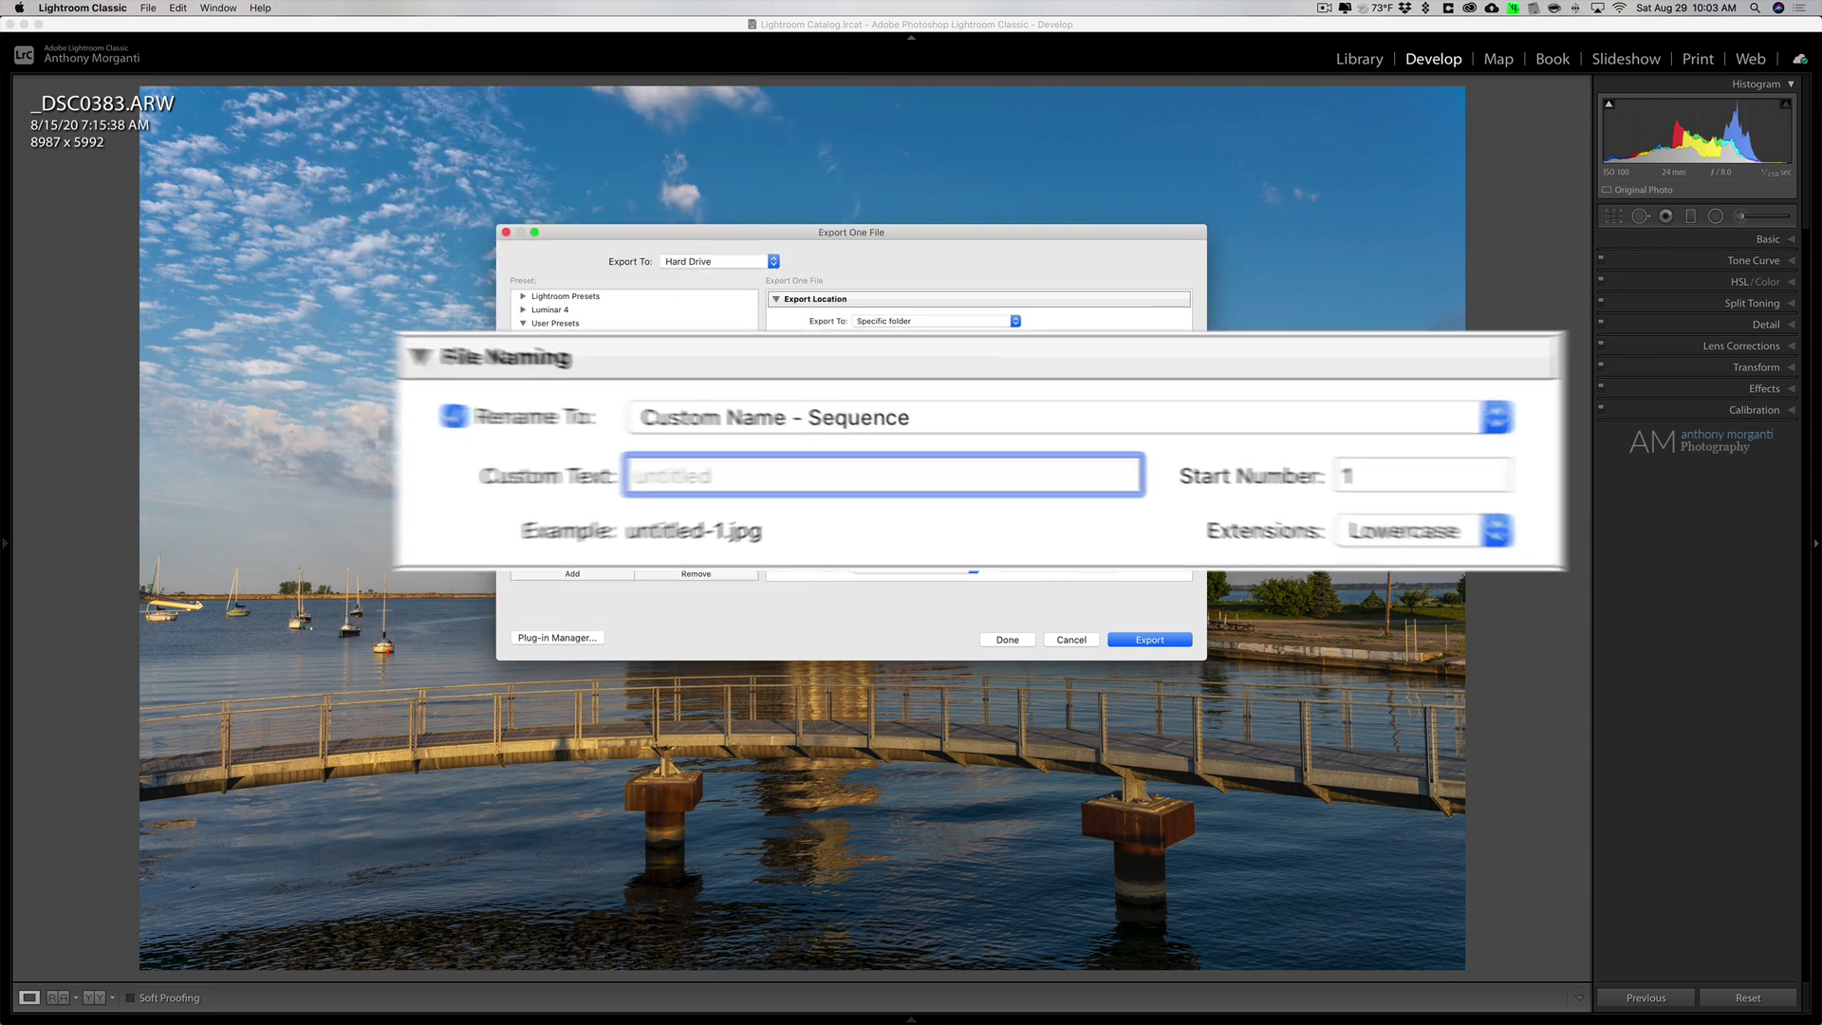
type("Water")
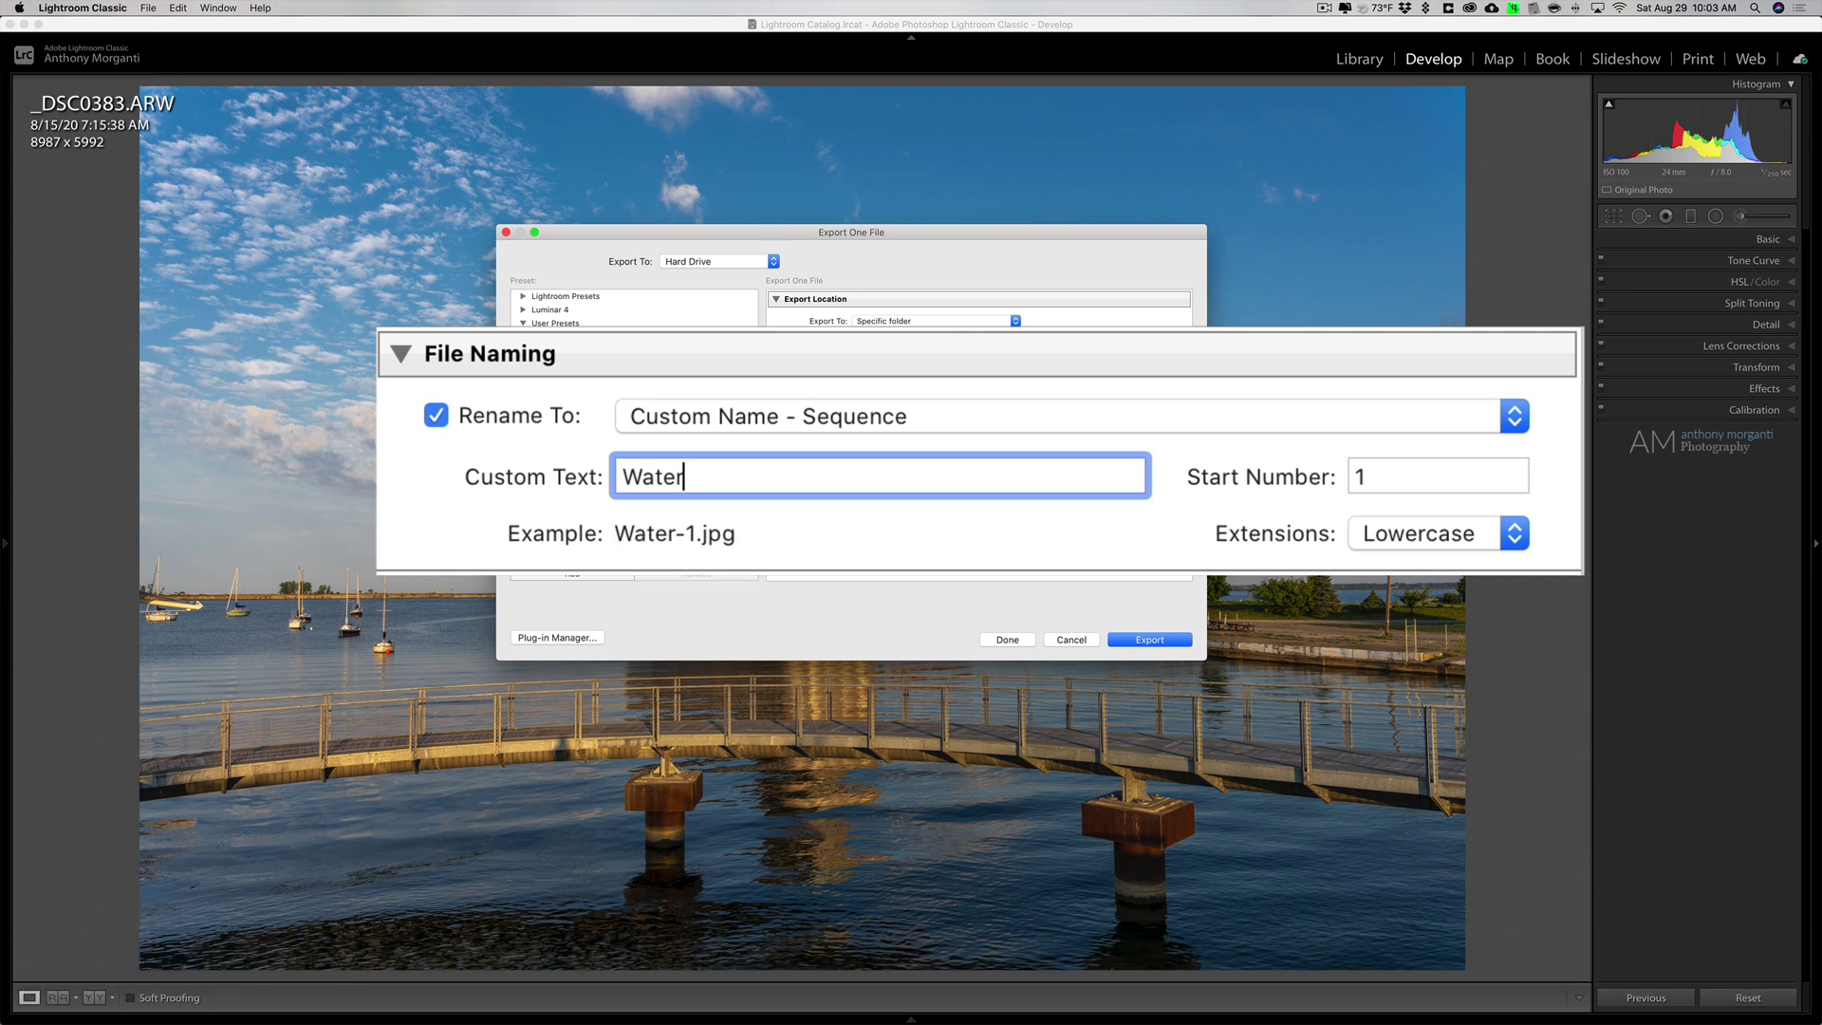
type("fr")
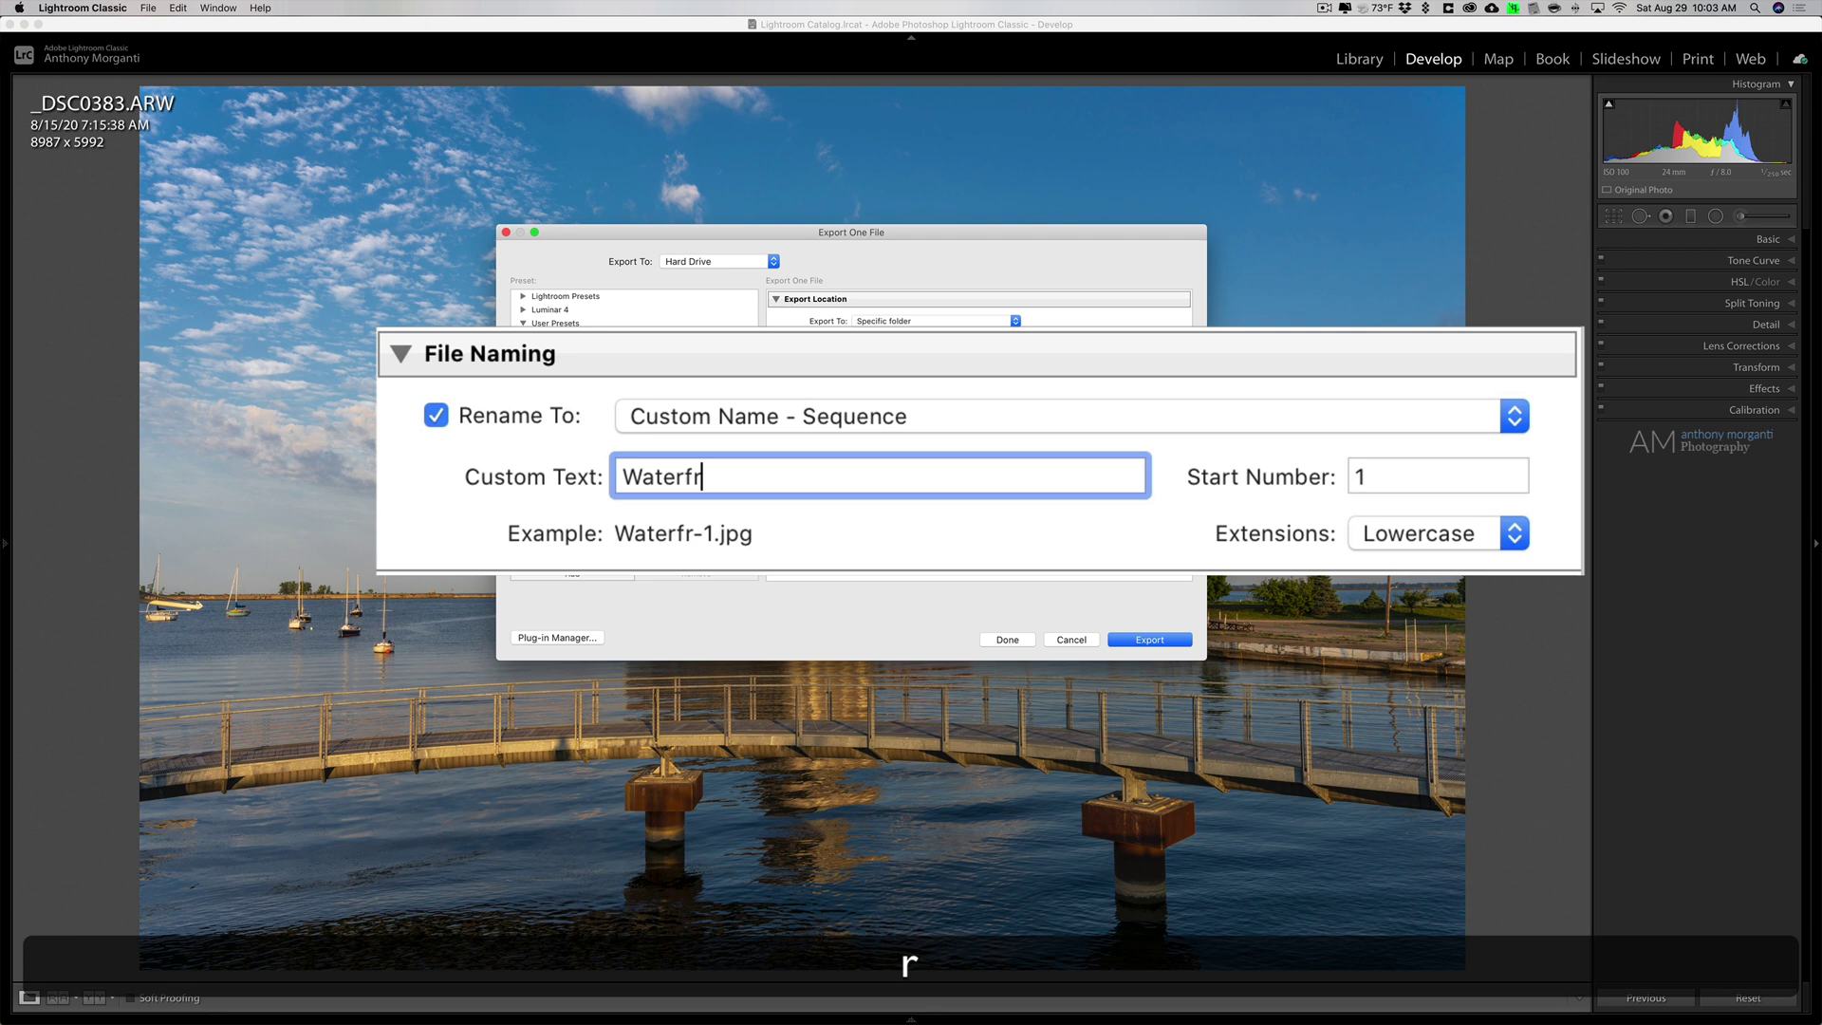
type("ton")
key("BackSpace")
key("BackSpace")
key("BackSpace")
type("ont")
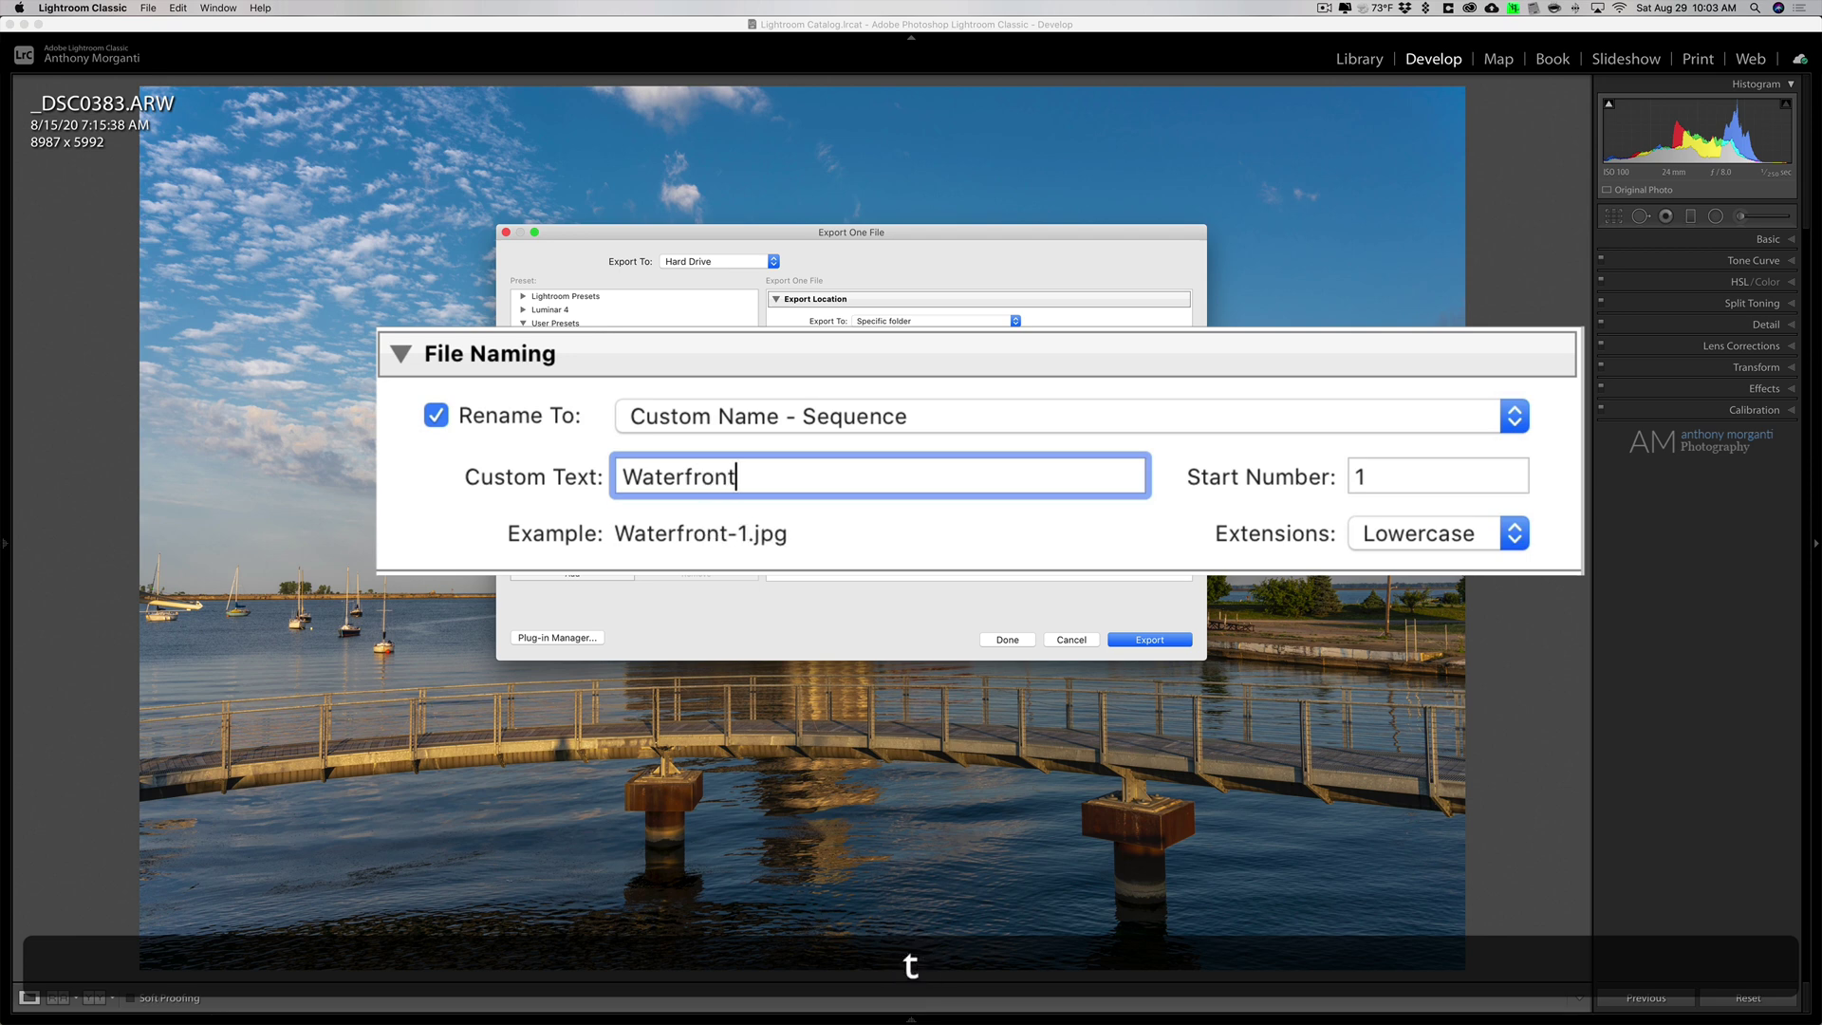
- Export the photo with these settings as Waterfront-1.jpg
scroll(1006, 550, "down", 10)
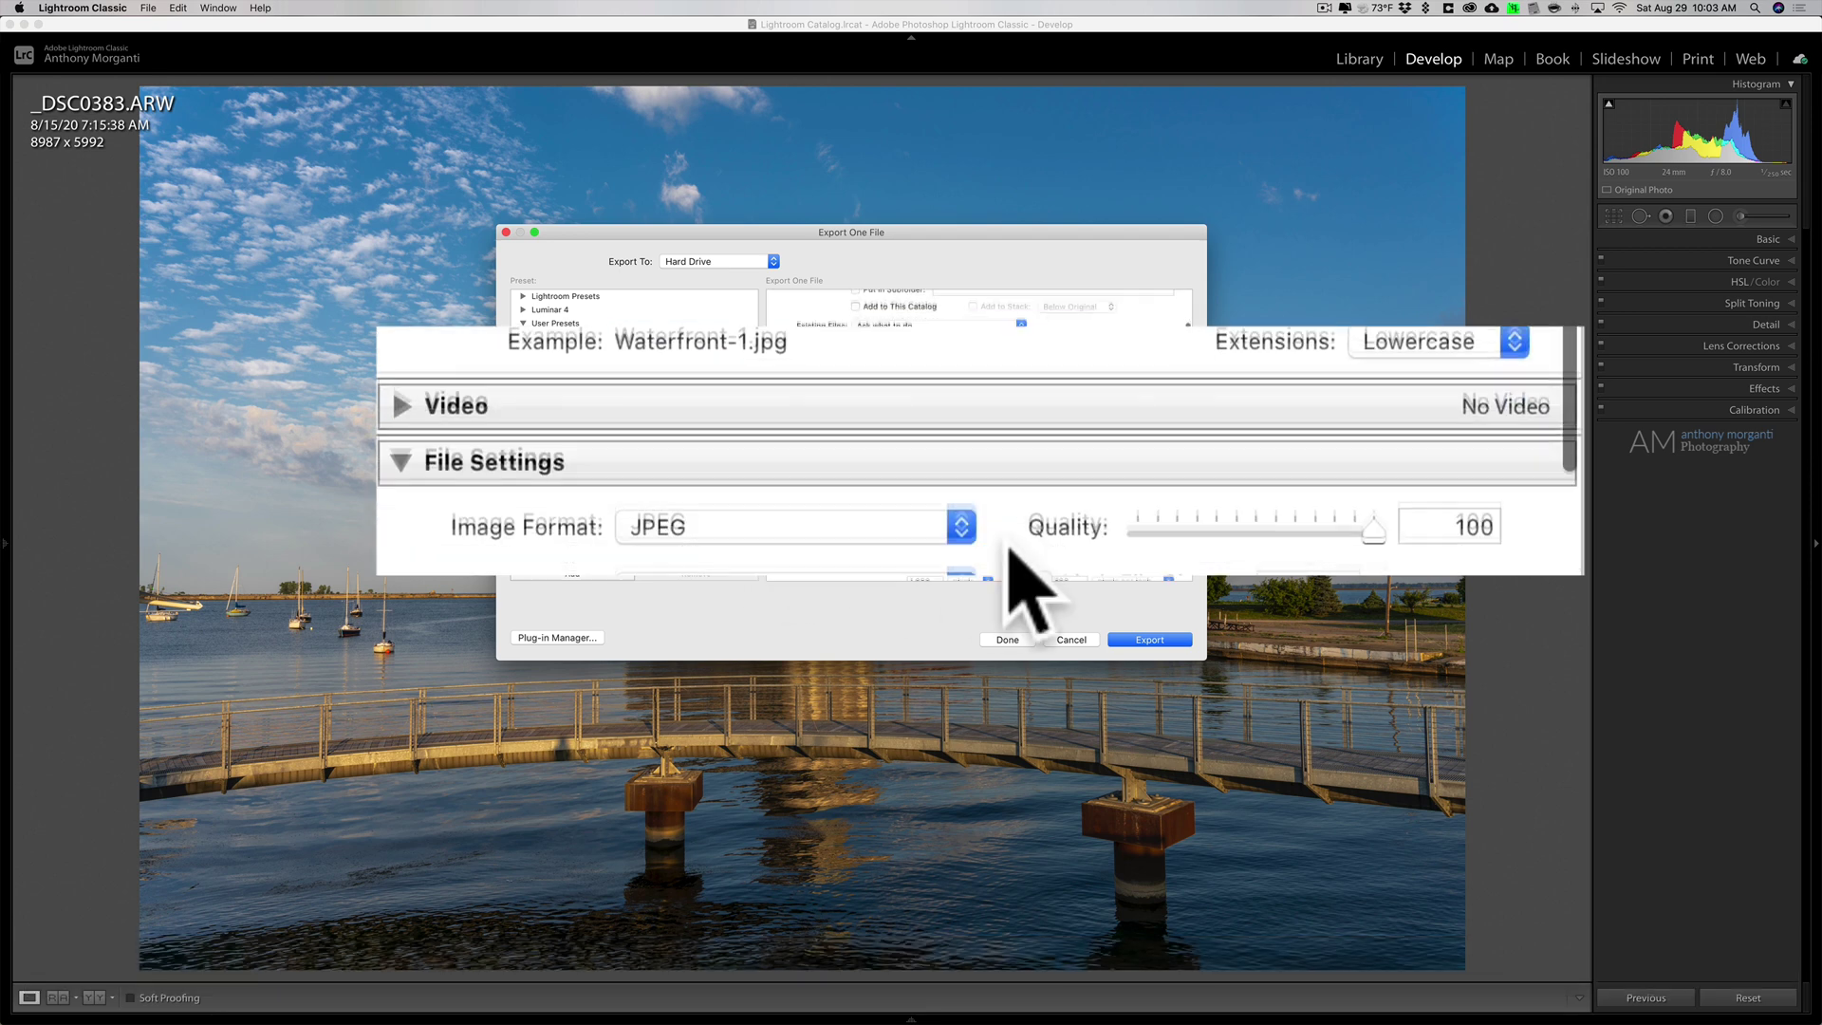
scroll(968, 419, "down", 2)
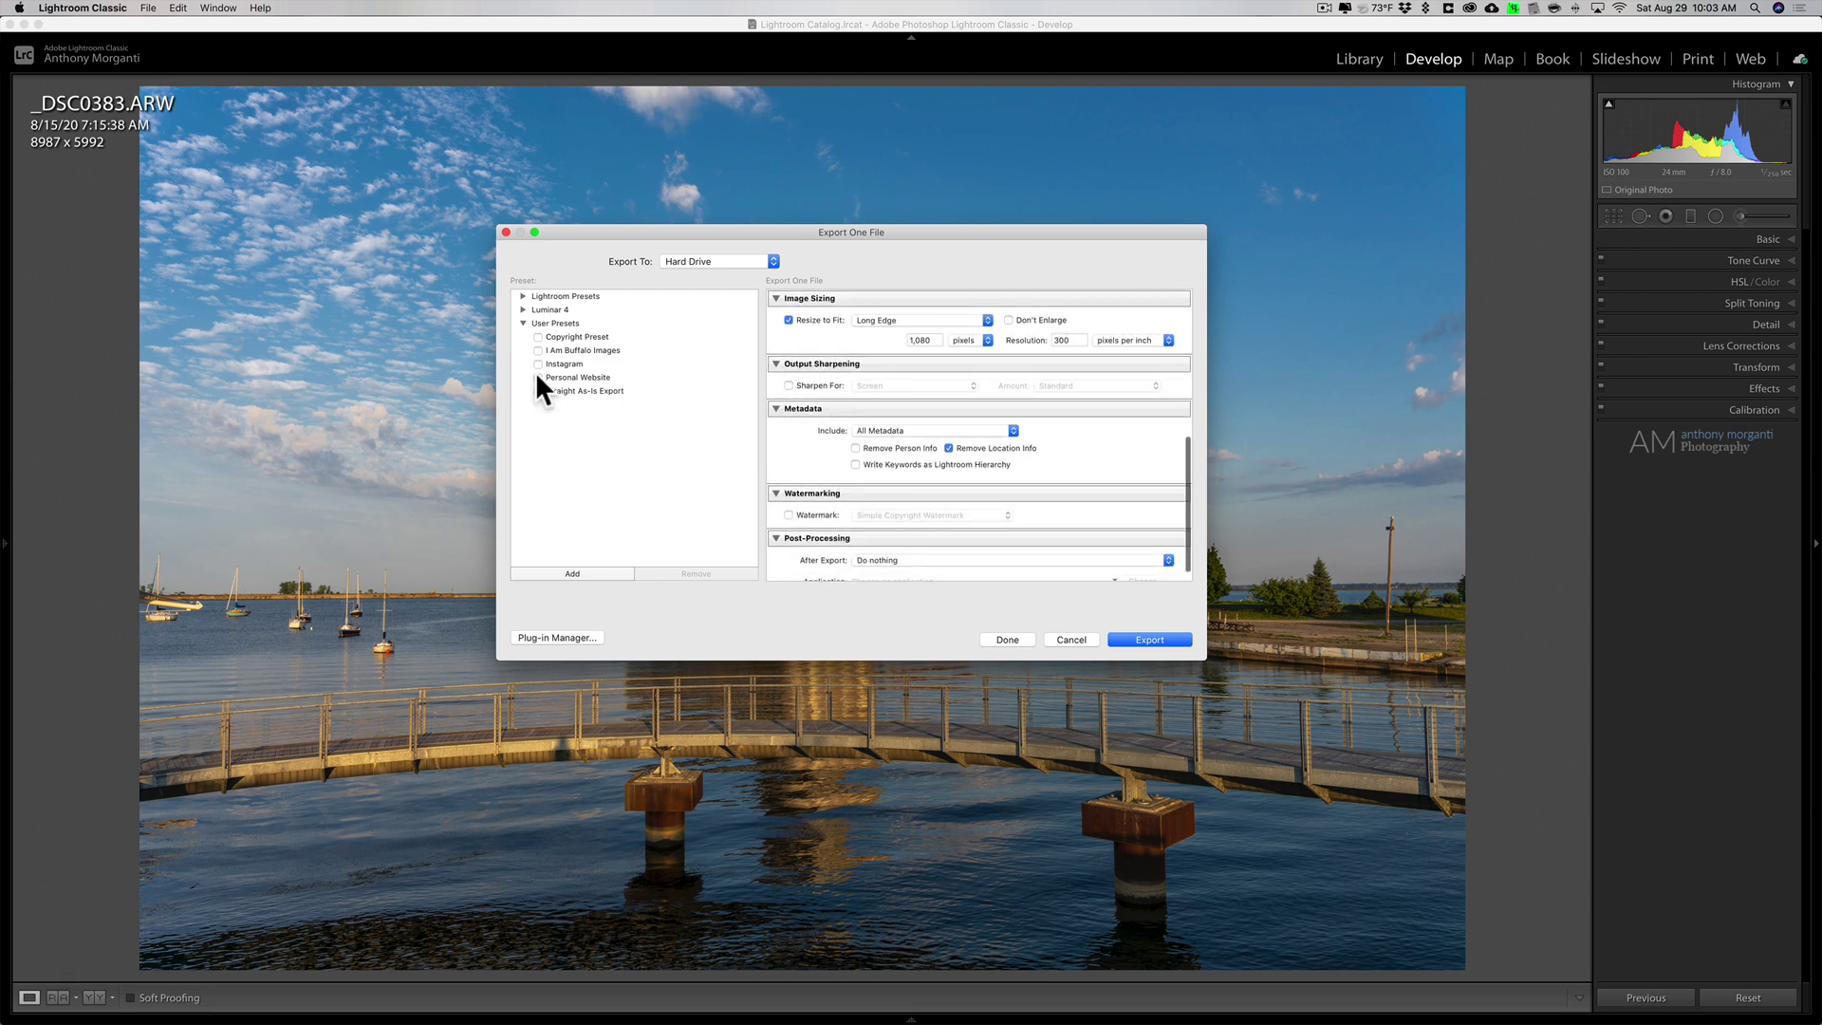
left_click(1143, 640)
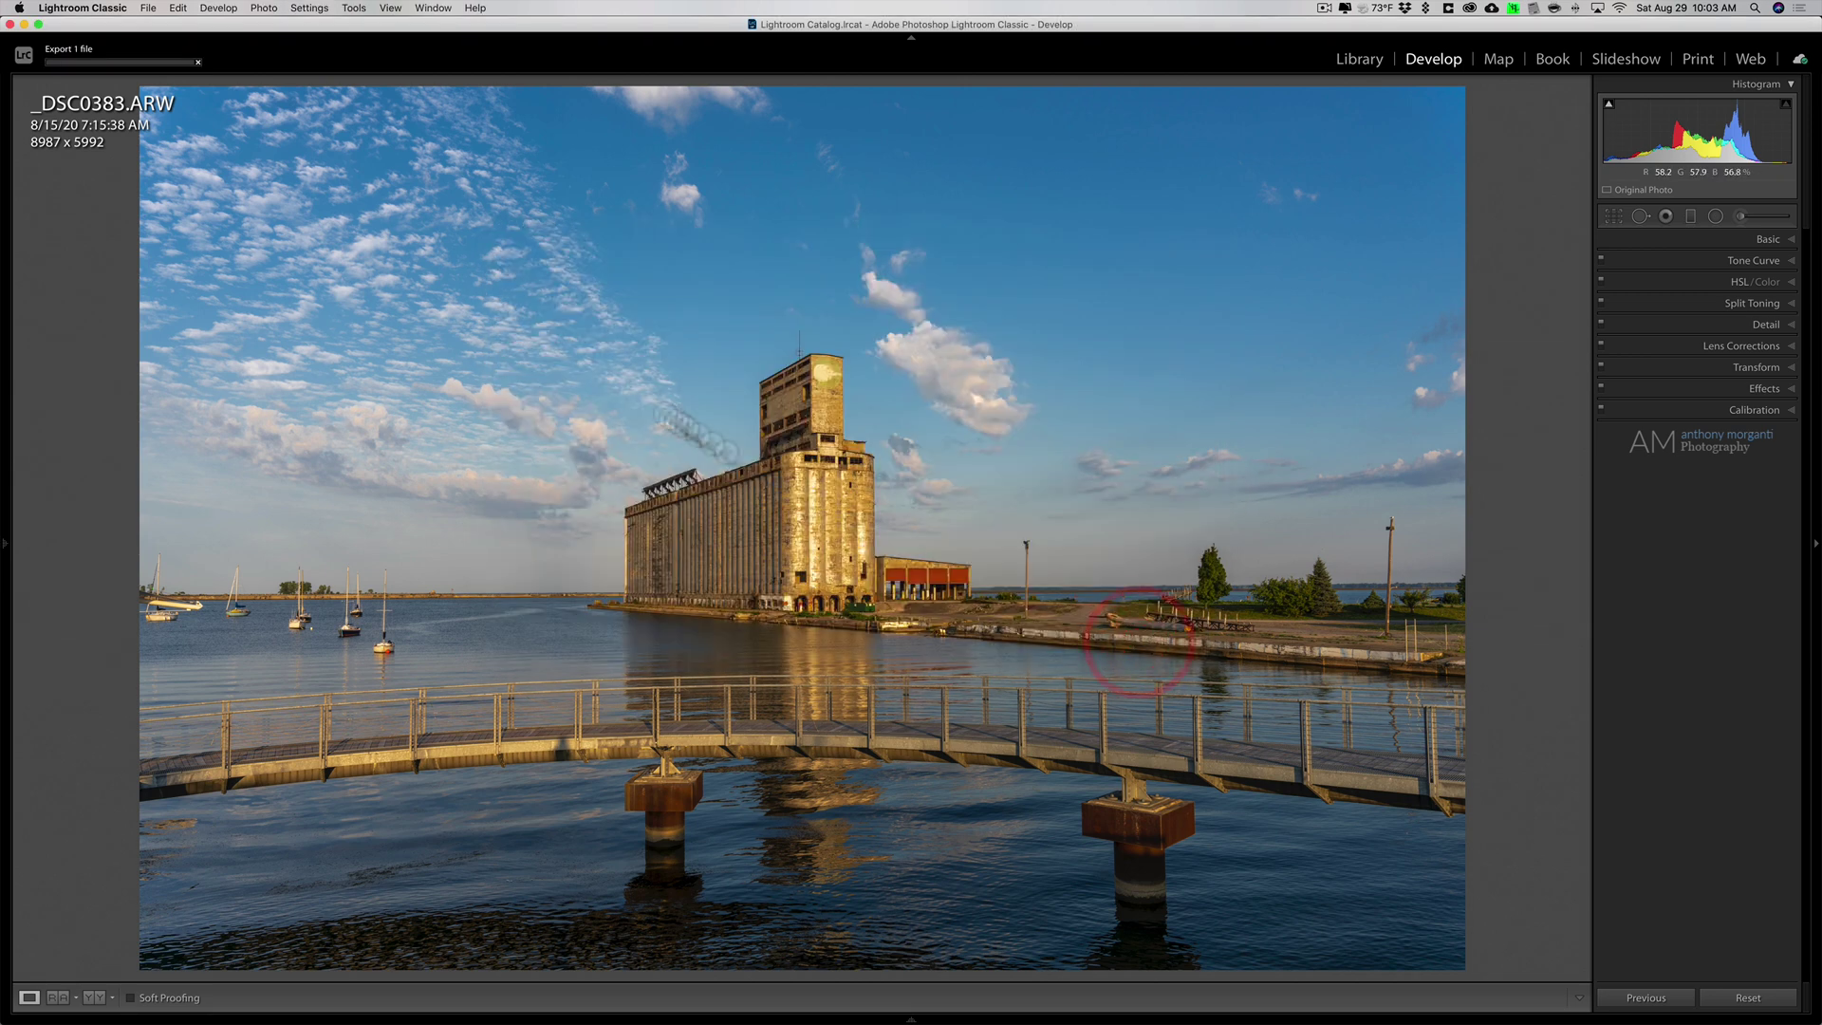
- Minimize Lightroom, place Waterfront-1.jpg near the desktop centre, and check it in Preview
left_click(23, 23)
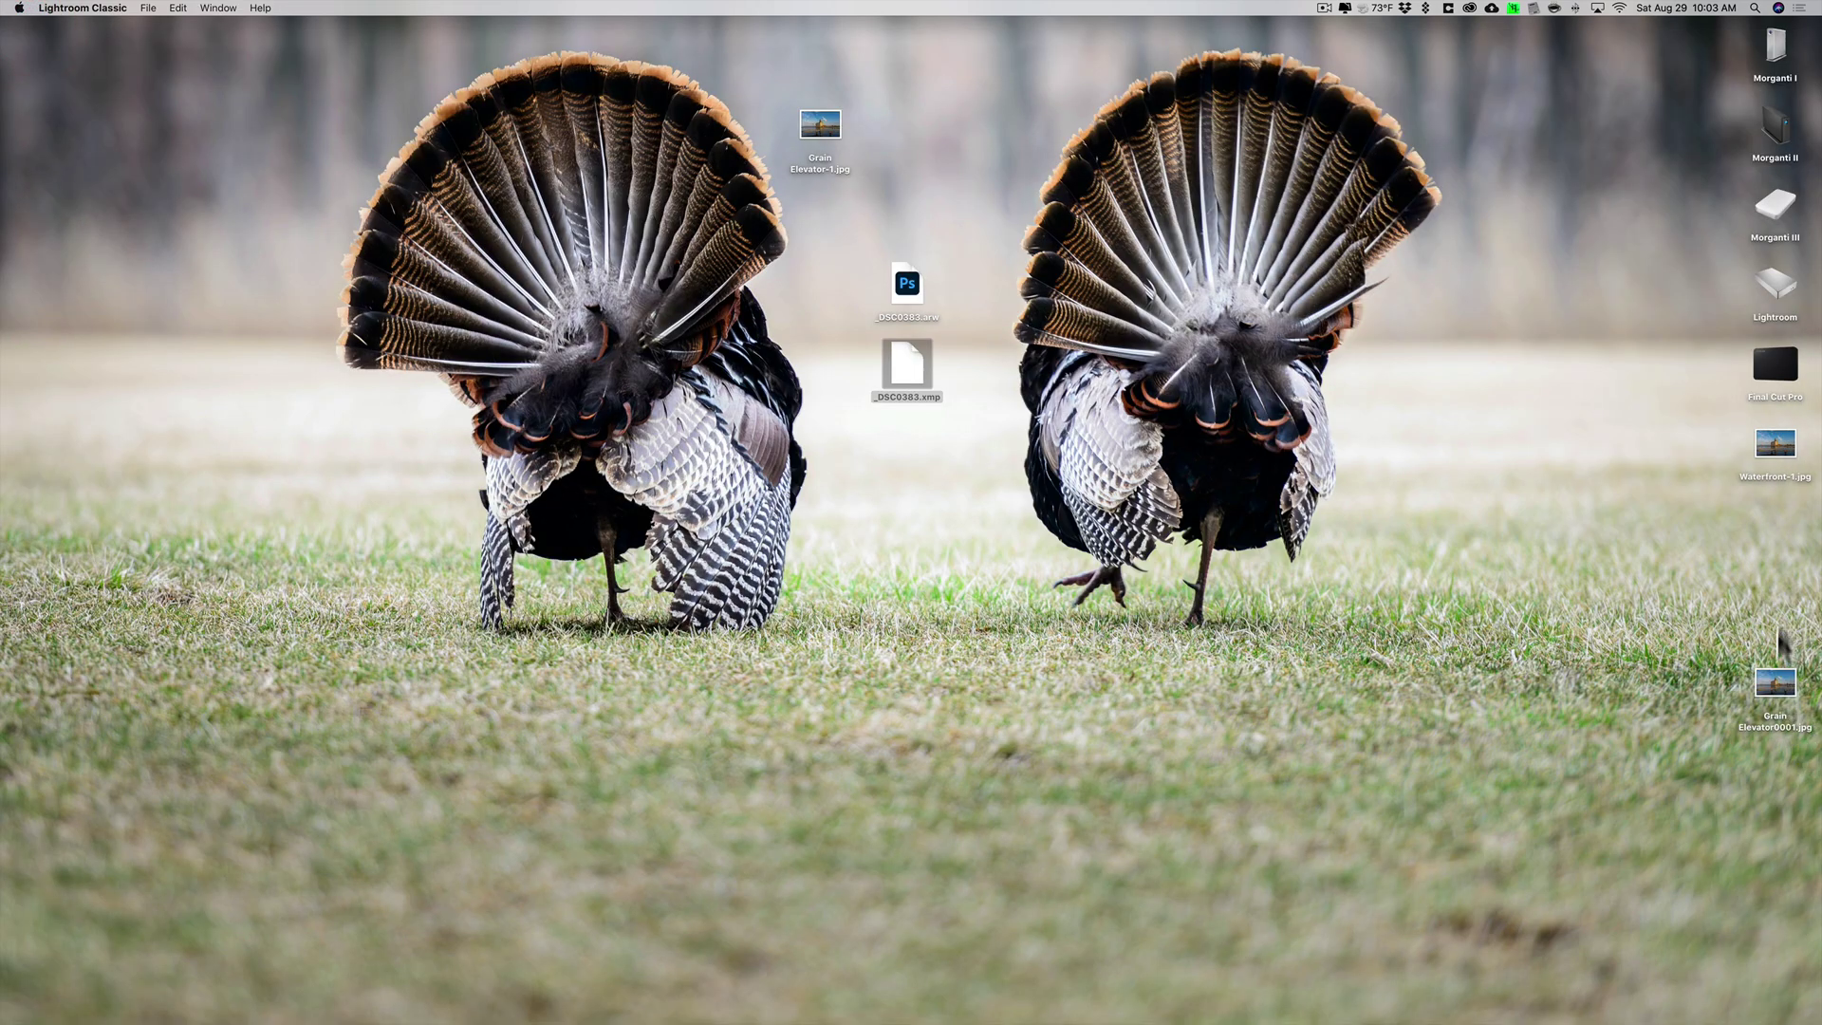
left_click_drag(1771, 448, 1165, 207)
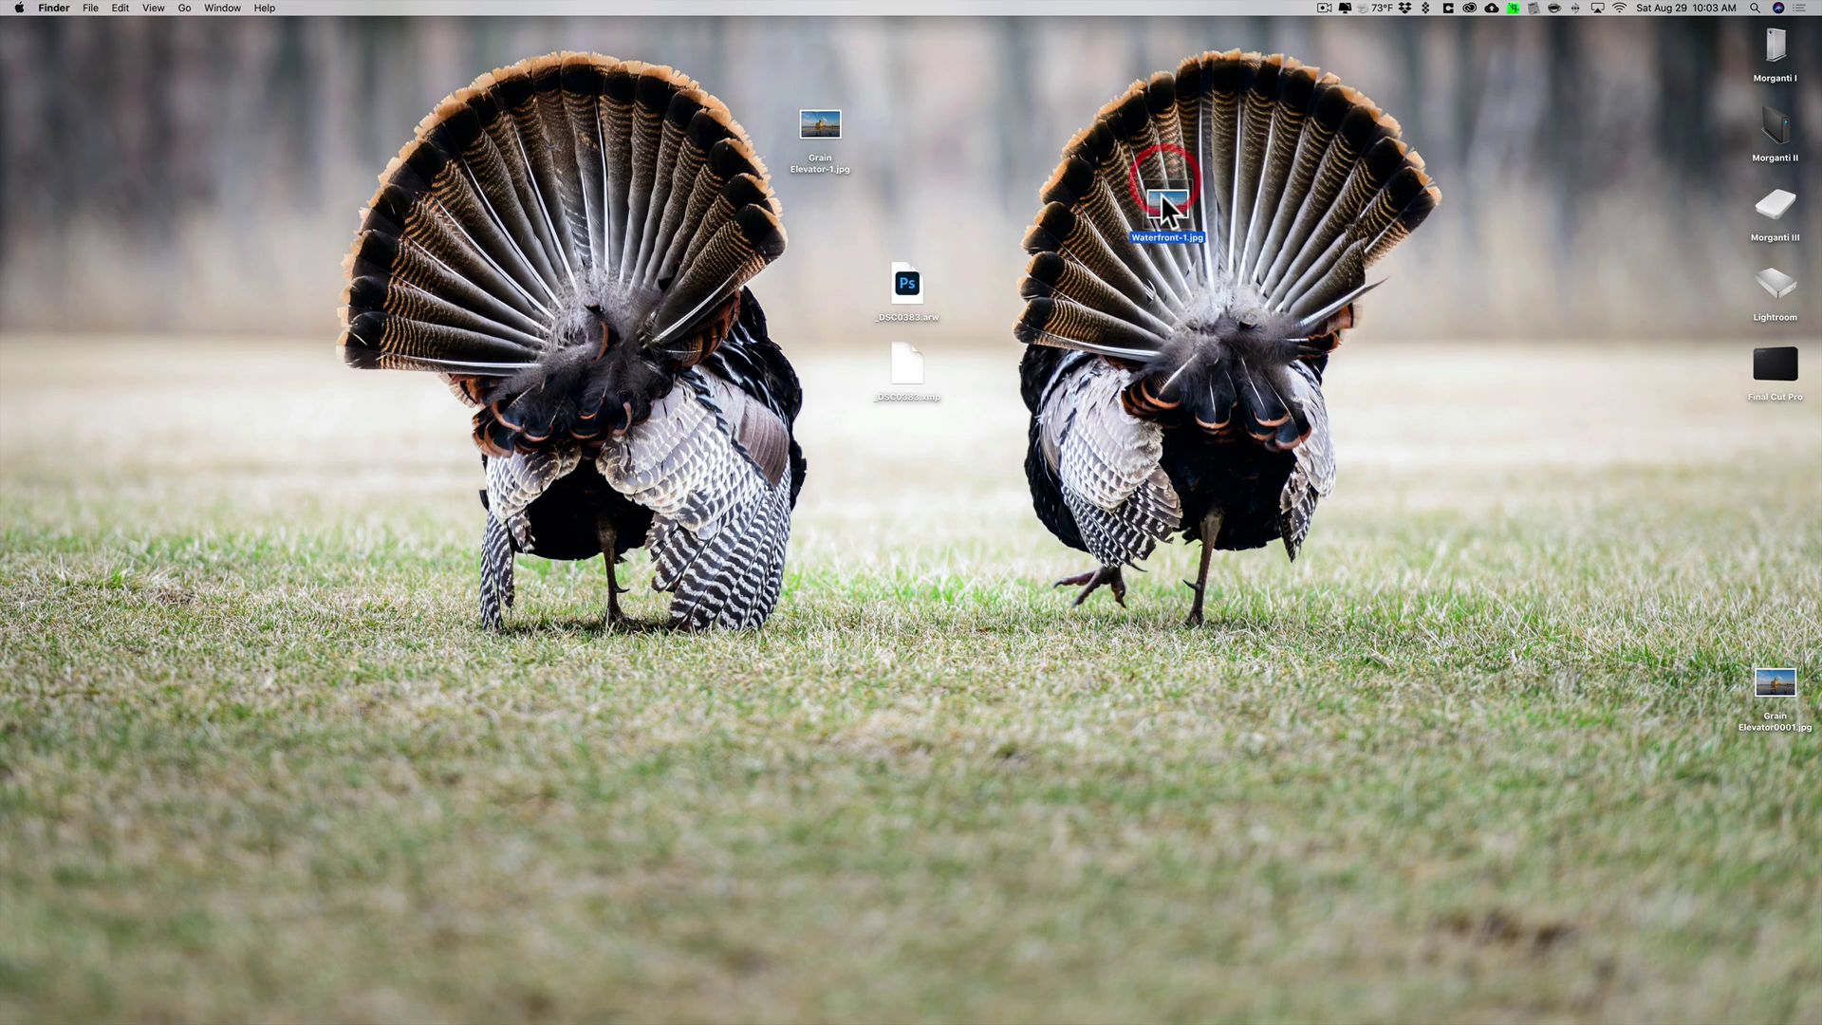
double_click(1165, 207)
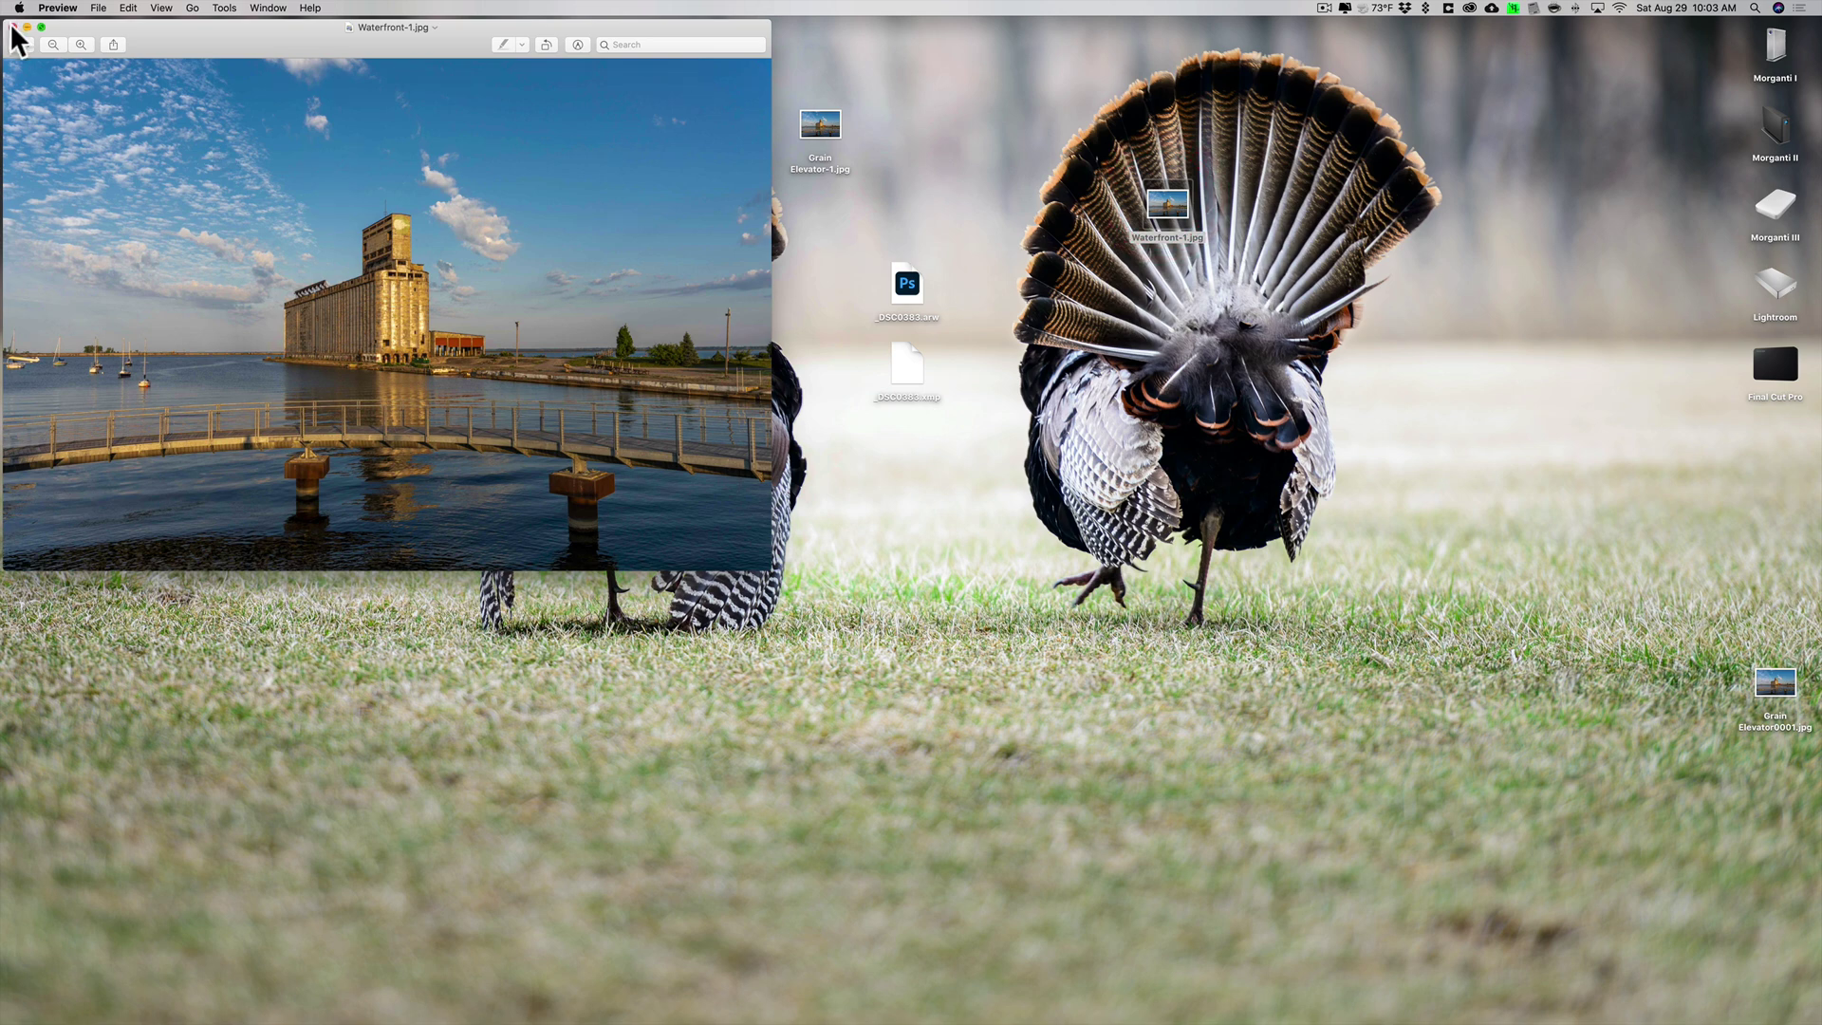
left_click(13, 27)
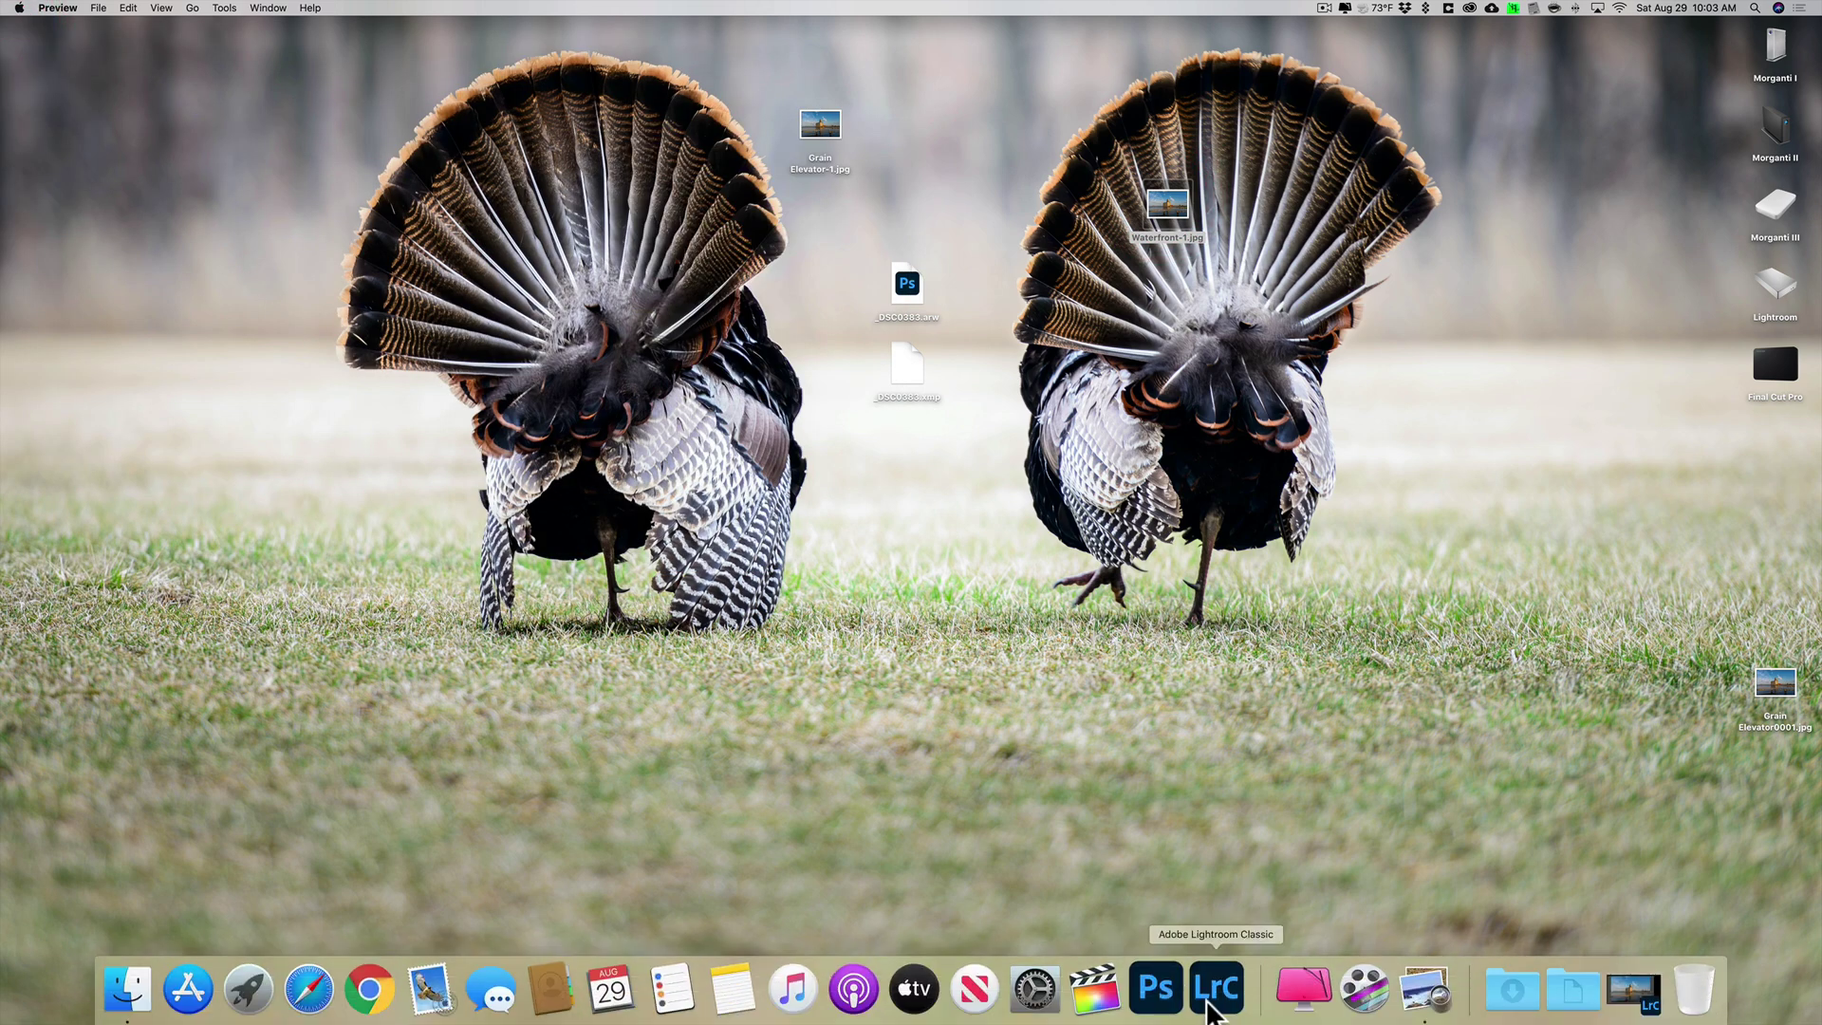
- Restore Lightroom Classic from the Dock and reopen Export One File with Shift+Cmd+E
left_click(1210, 1004)
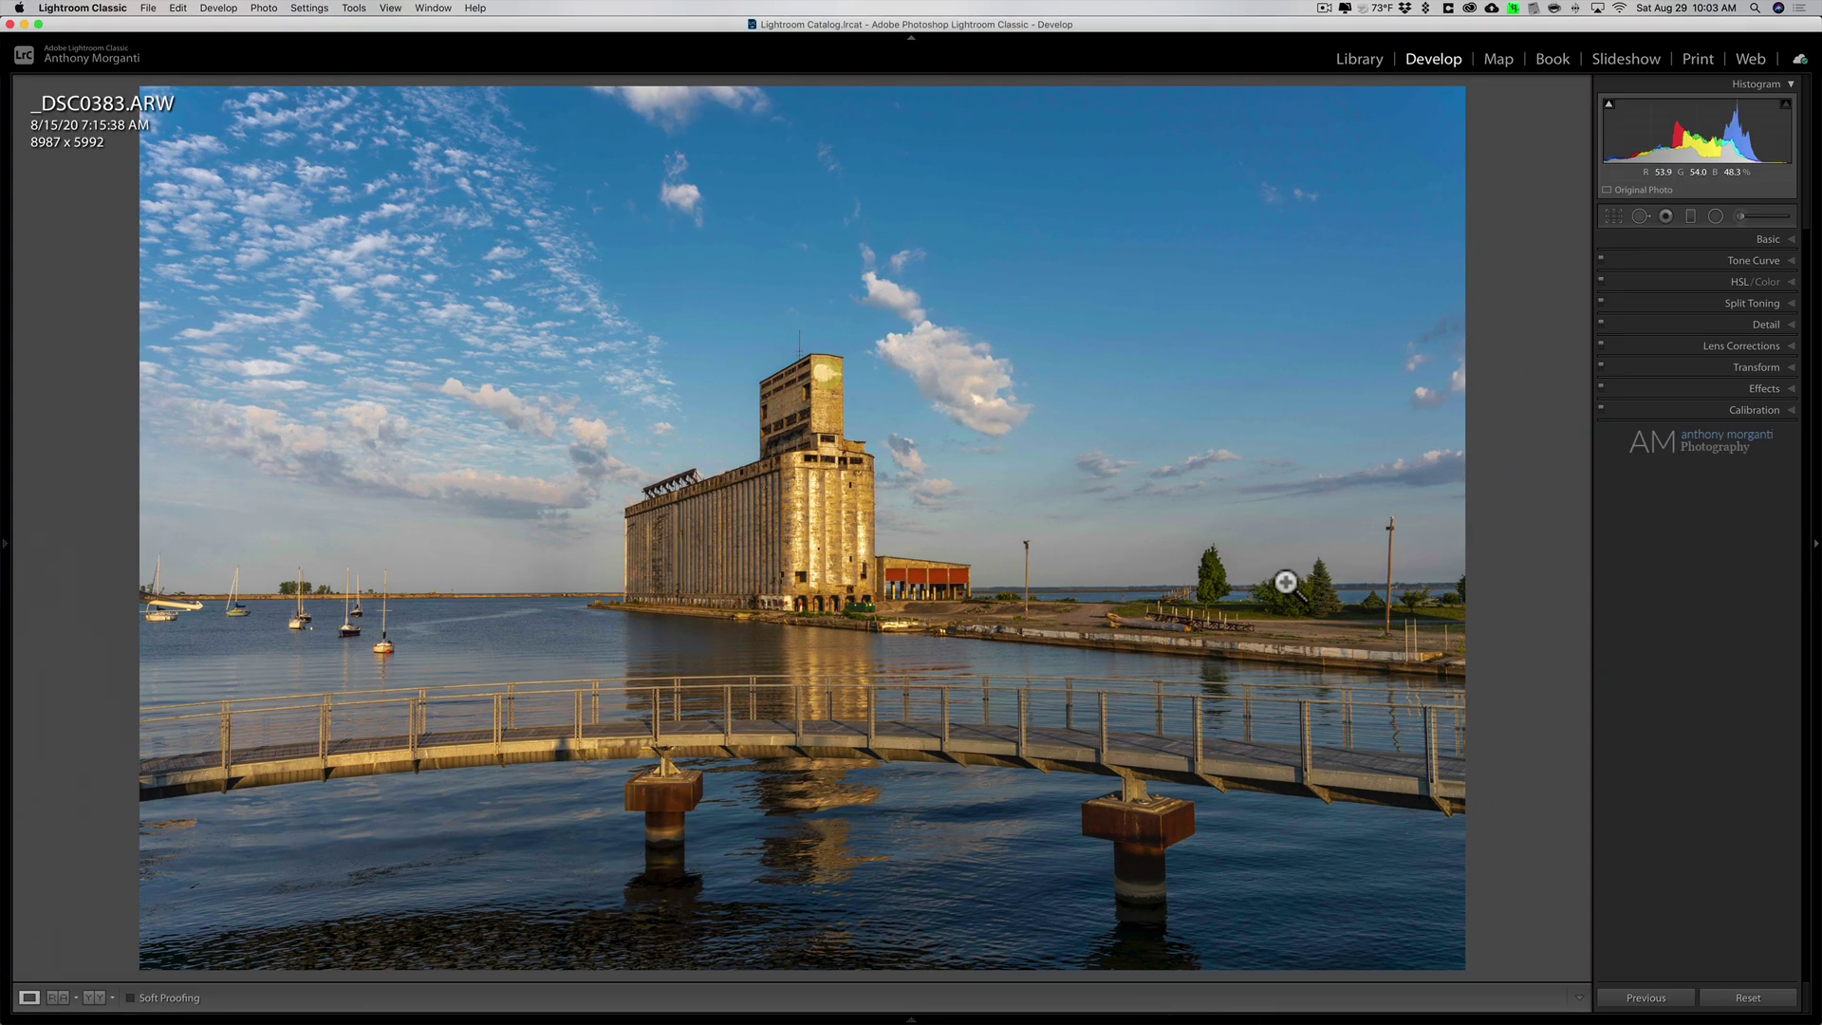
key("shift+super+e")
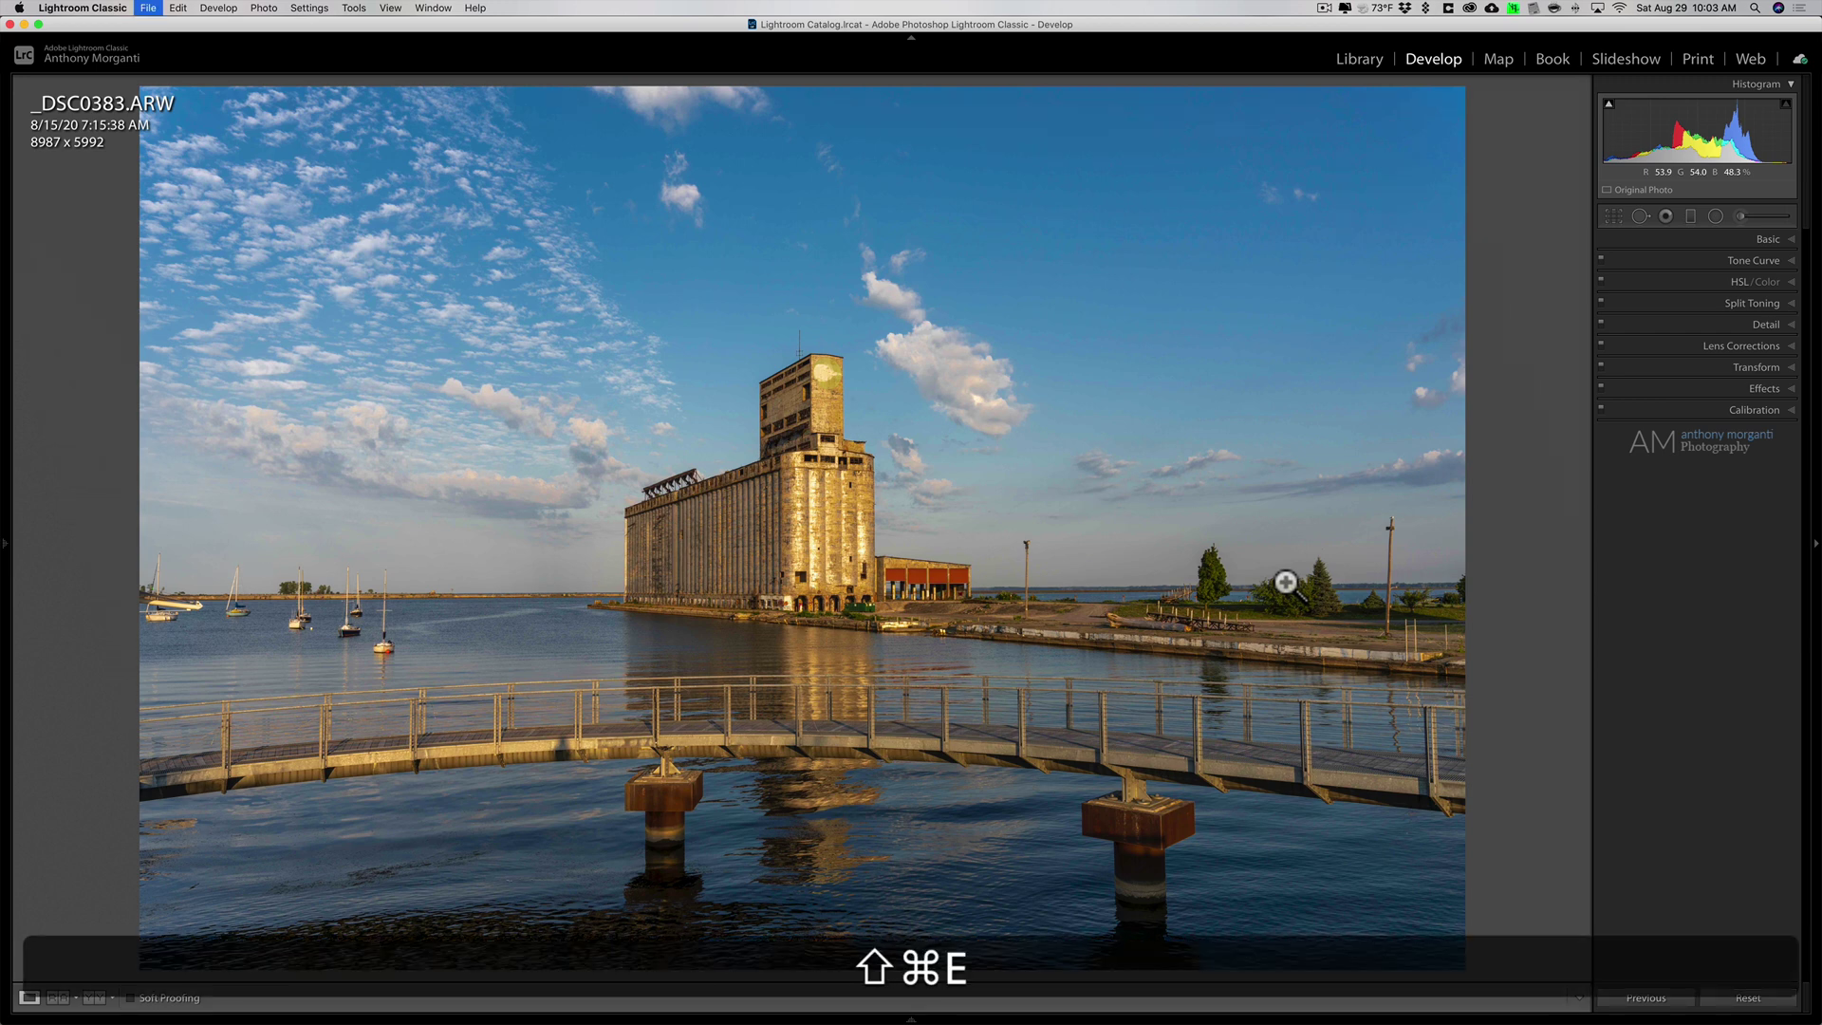